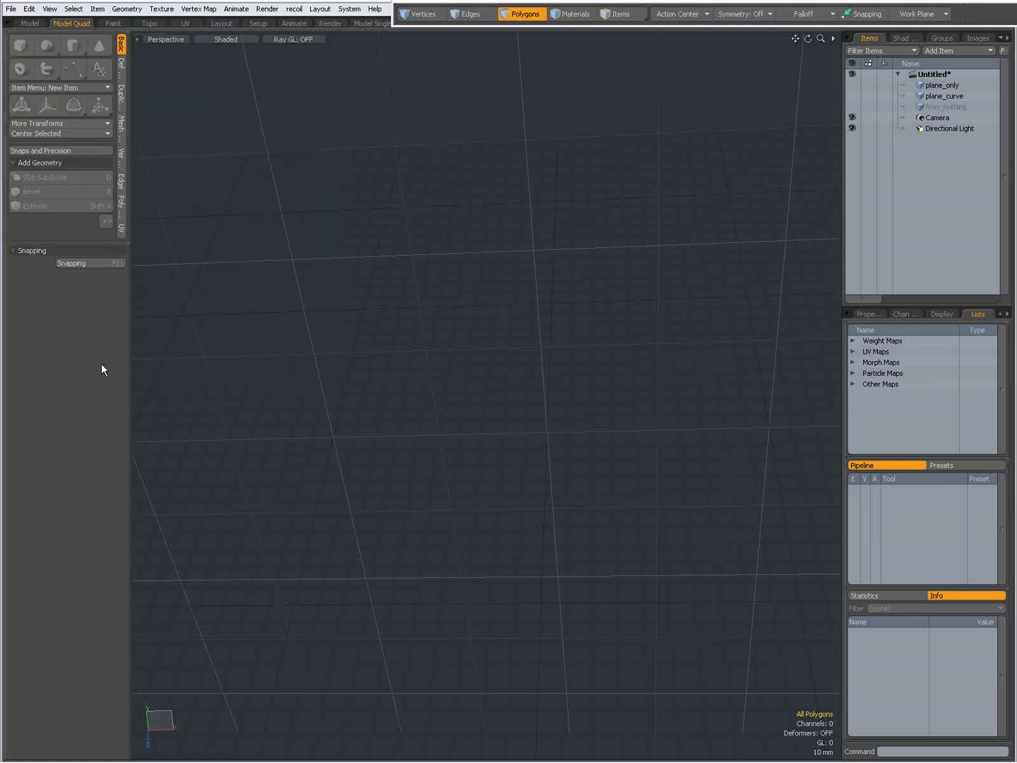
- Show the Duplicate tool set, including Curve Extrude and Radial Sweep
left_click(121, 101)
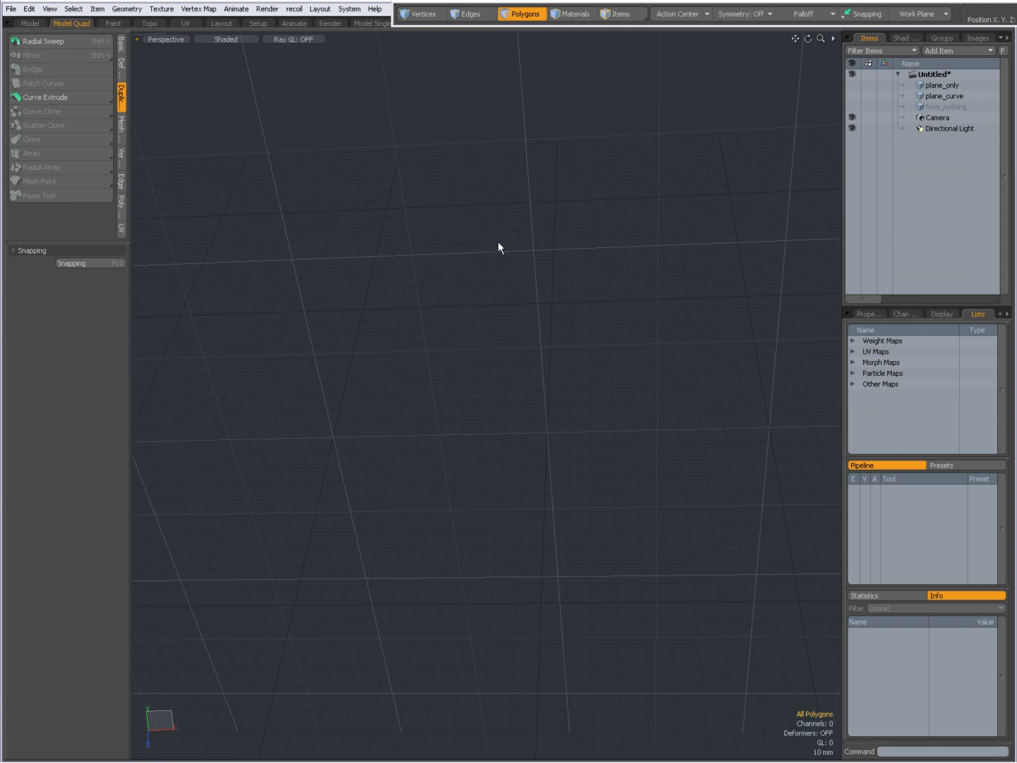
- Inspect the plane_only mesh, selecting and then deselecting its plane polygons
left_click(938, 88)
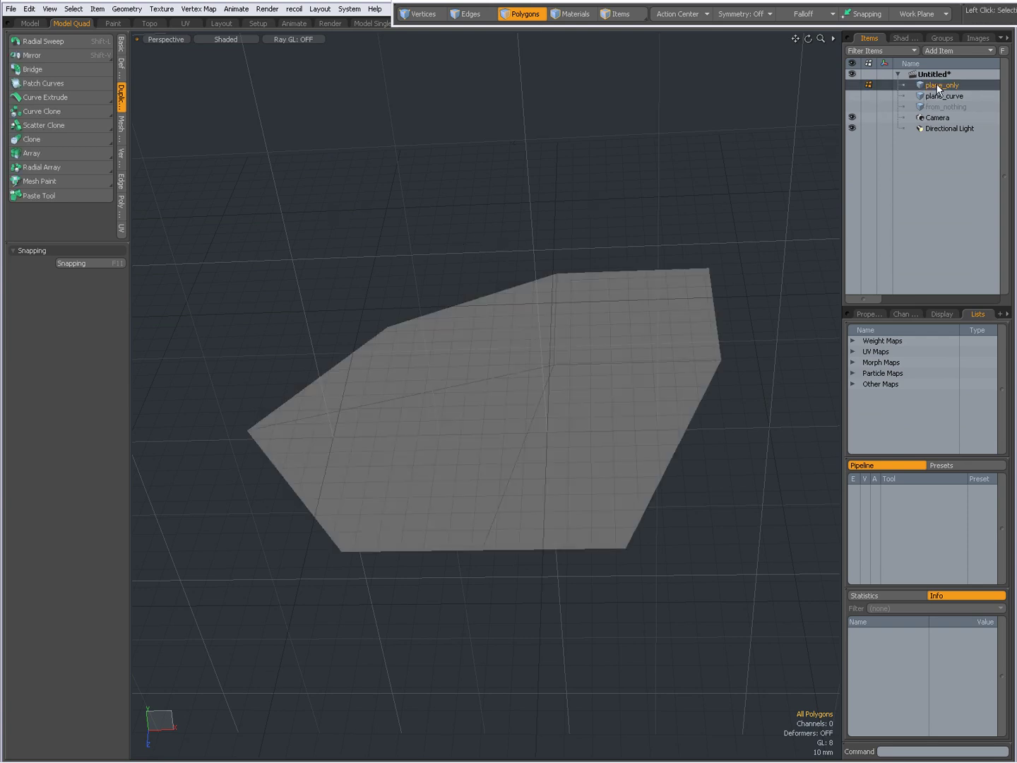
double_click(583, 433)
mouse_move(631, 445)
left_mouse_down("alt")
mouse_move(577, 455)
mouse_move(501, 438)
mouse_move(638, 448)
left_mouse_up("alt")
left_click(637, 444)
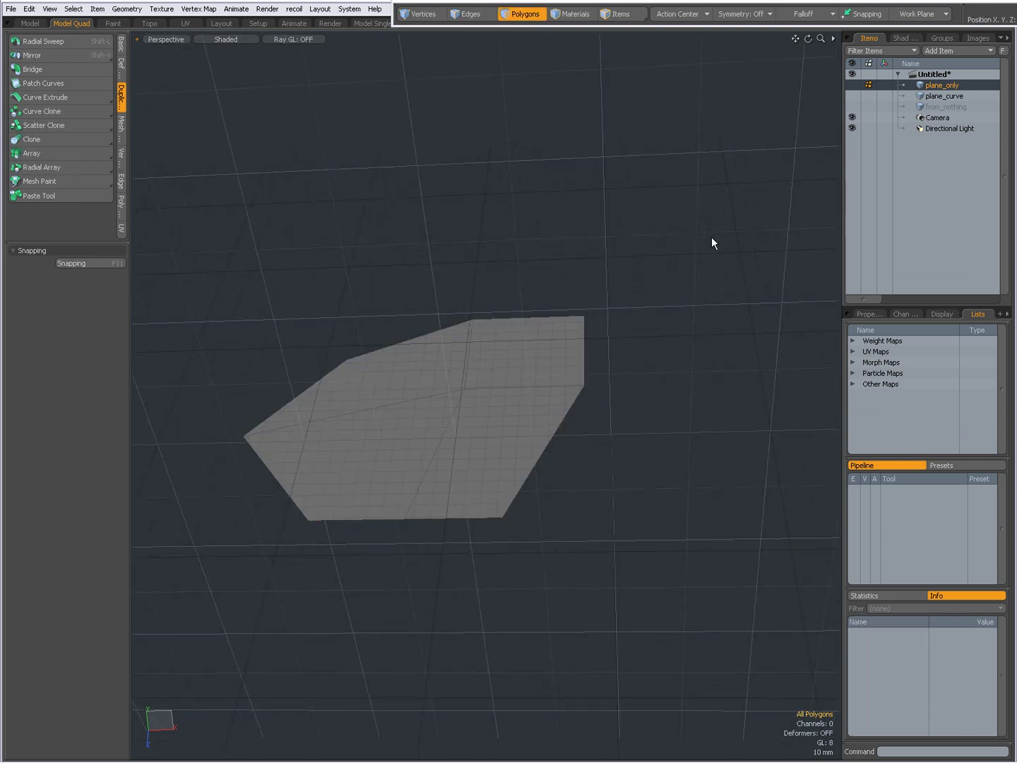
- Inspect the curve and plane in plane_curve, then view the empty from_nothing mesh
left_click(940, 97)
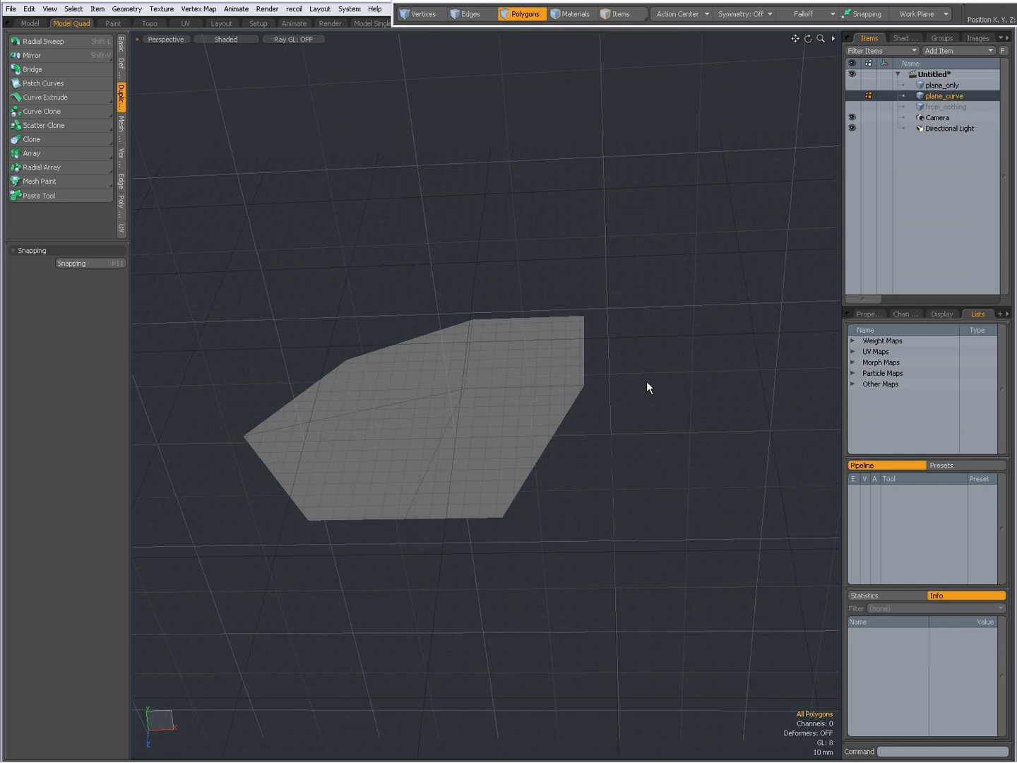
key("a")
left_click_drag(514, 467, 554, 384, "alt")
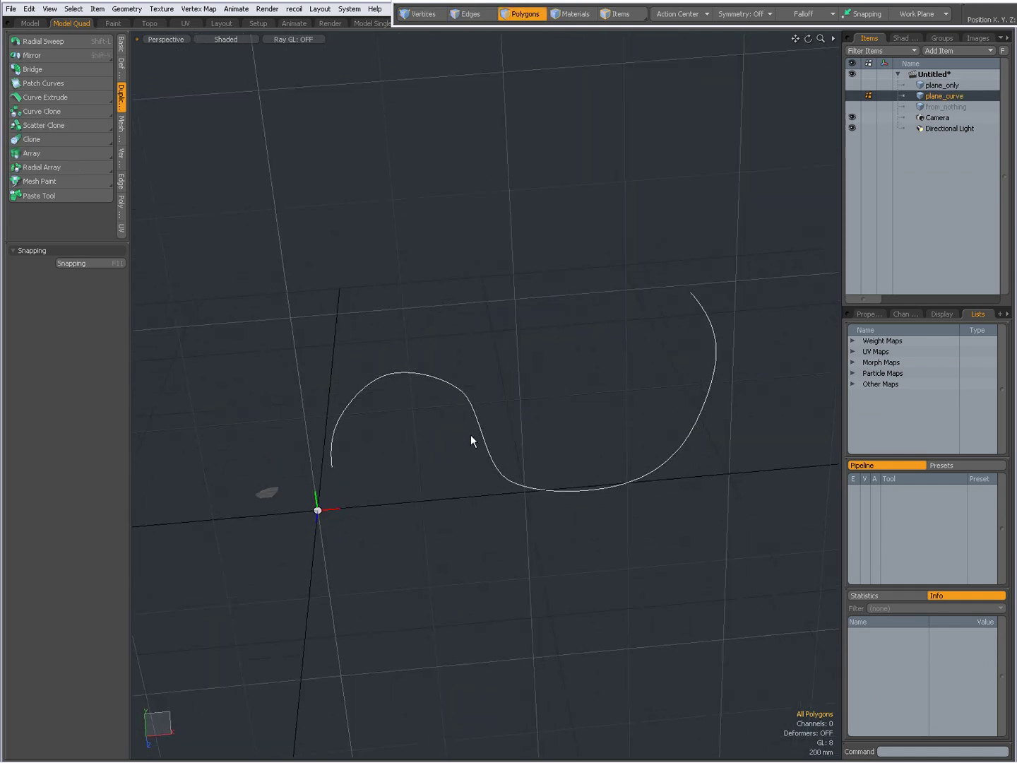
mouse_move(356, 326)
right_mouse_down()
mouse_move(411, 468)
mouse_move(377, 458)
right_mouse_up()
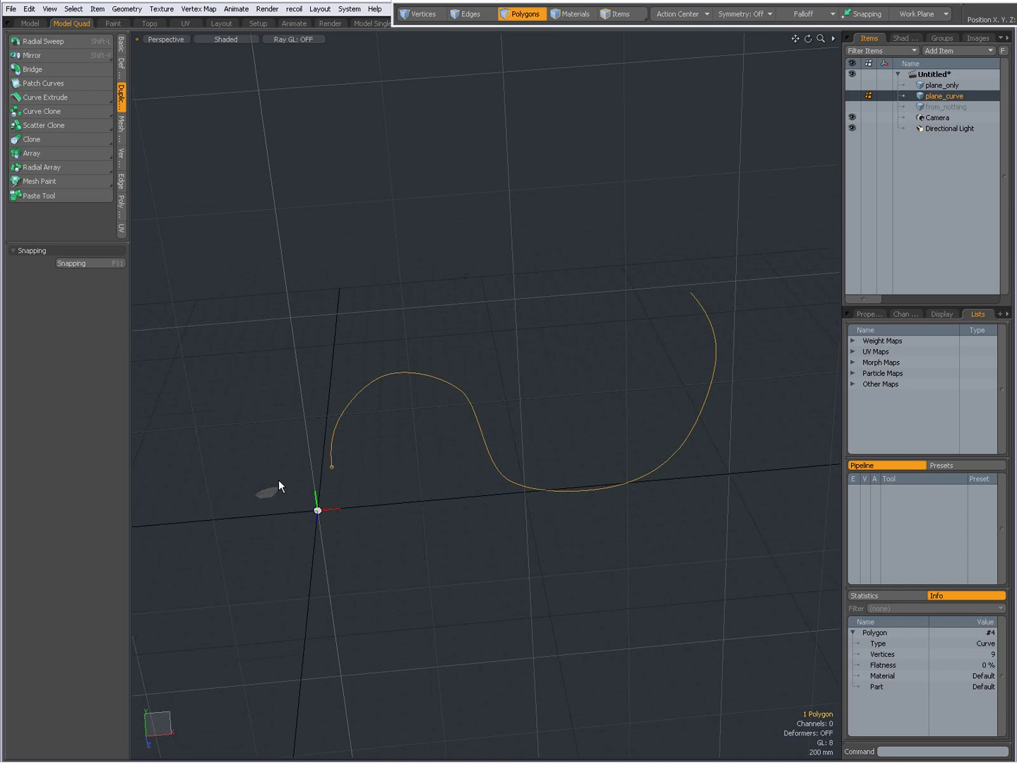
right_click_drag(258, 483, 302, 510)
left_click(399, 504)
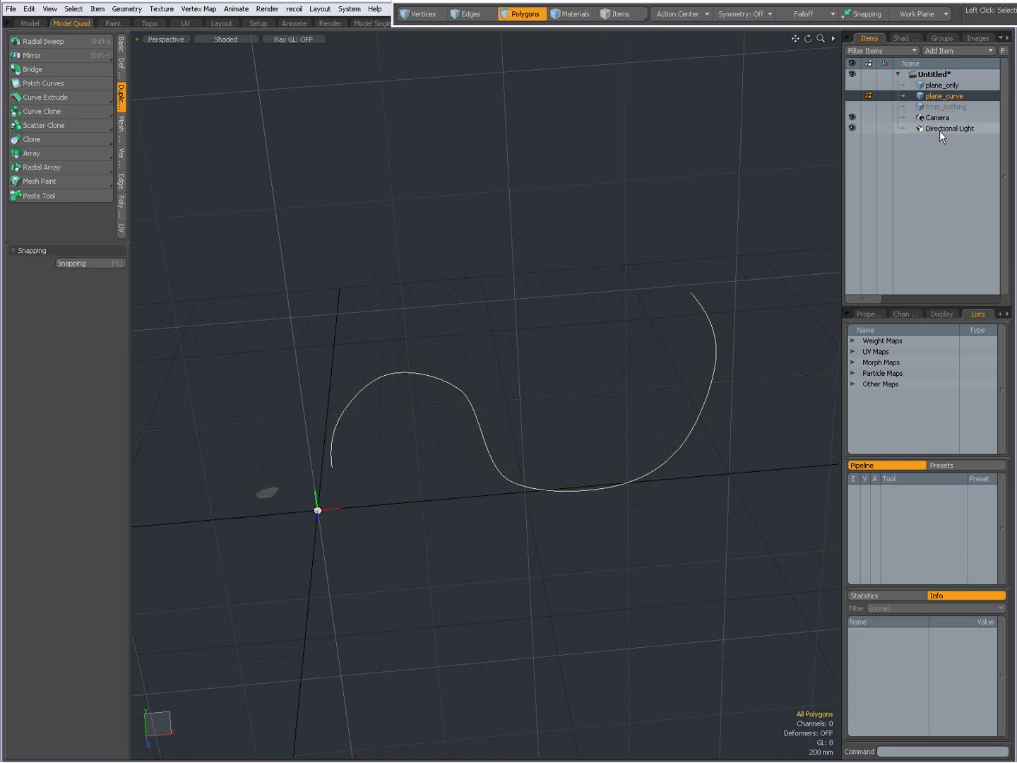
left_click(947, 106)
left_click_drag(540, 375, 536, 540, "alt")
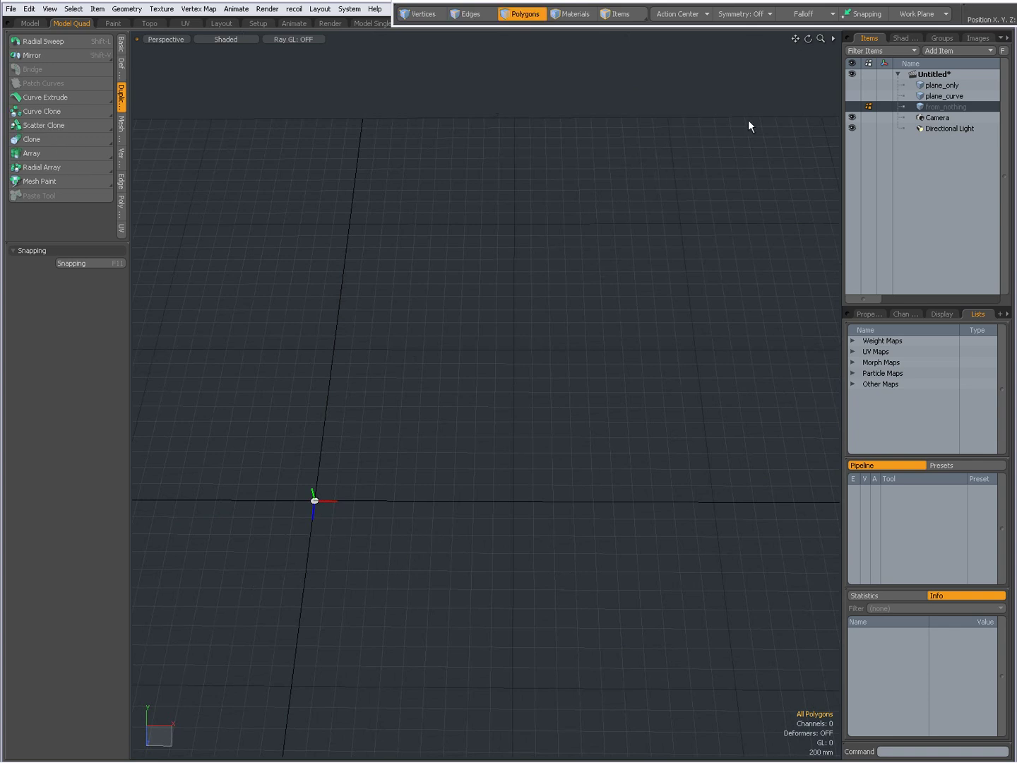
- Return to plane_only and select, then clear, the small plane's polygons
left_click(944, 85)
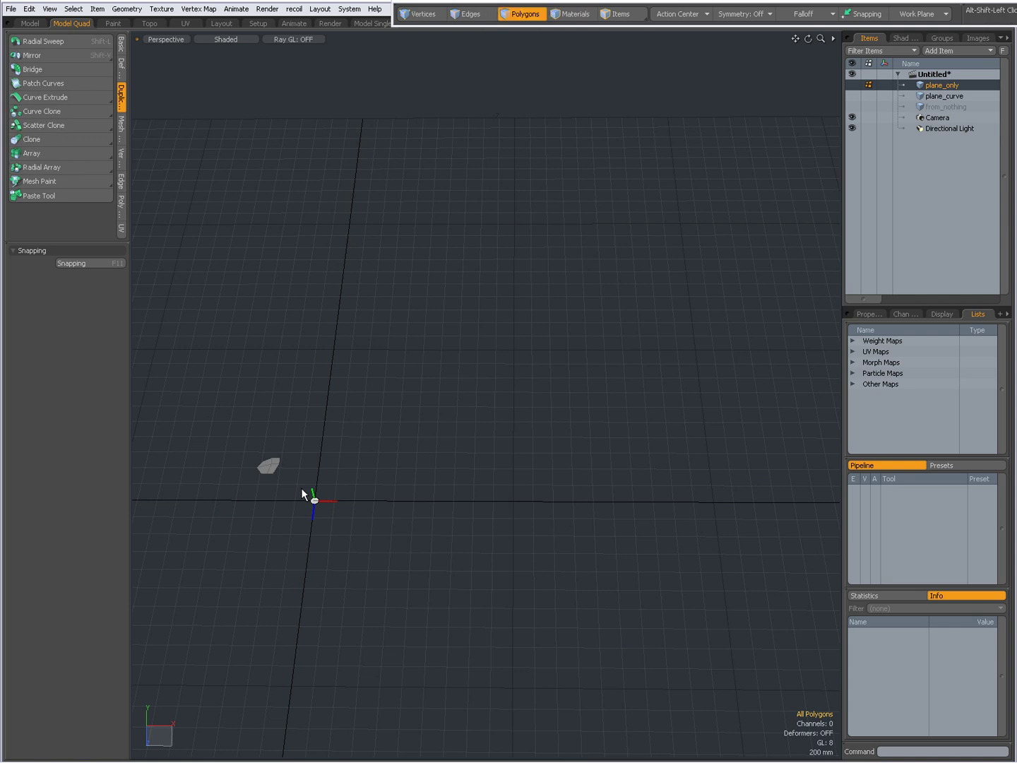
mouse_move(308, 495)
left_mouse_down("alt+shift")
mouse_move(382, 500)
mouse_move(416, 484)
mouse_move(373, 471)
mouse_move(312, 517)
left_mouse_up("alt+shift")
scroll(391, 495, "up", 3)
scroll(415, 483, "down", 2)
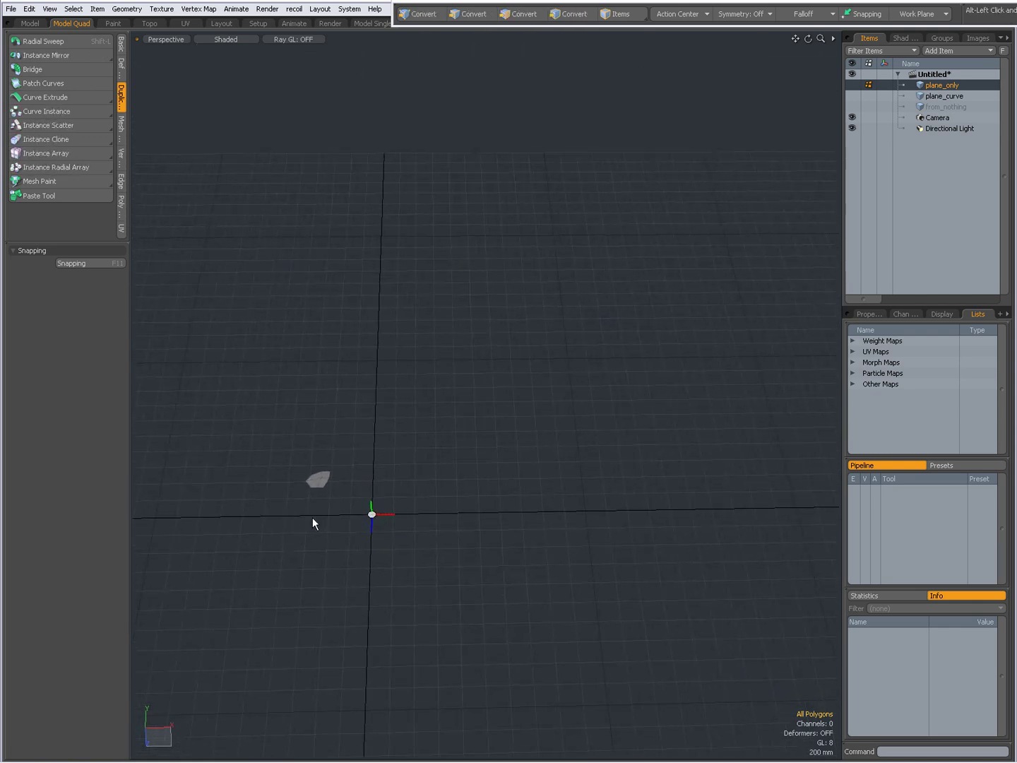
right_click_drag(288, 450, 343, 509)
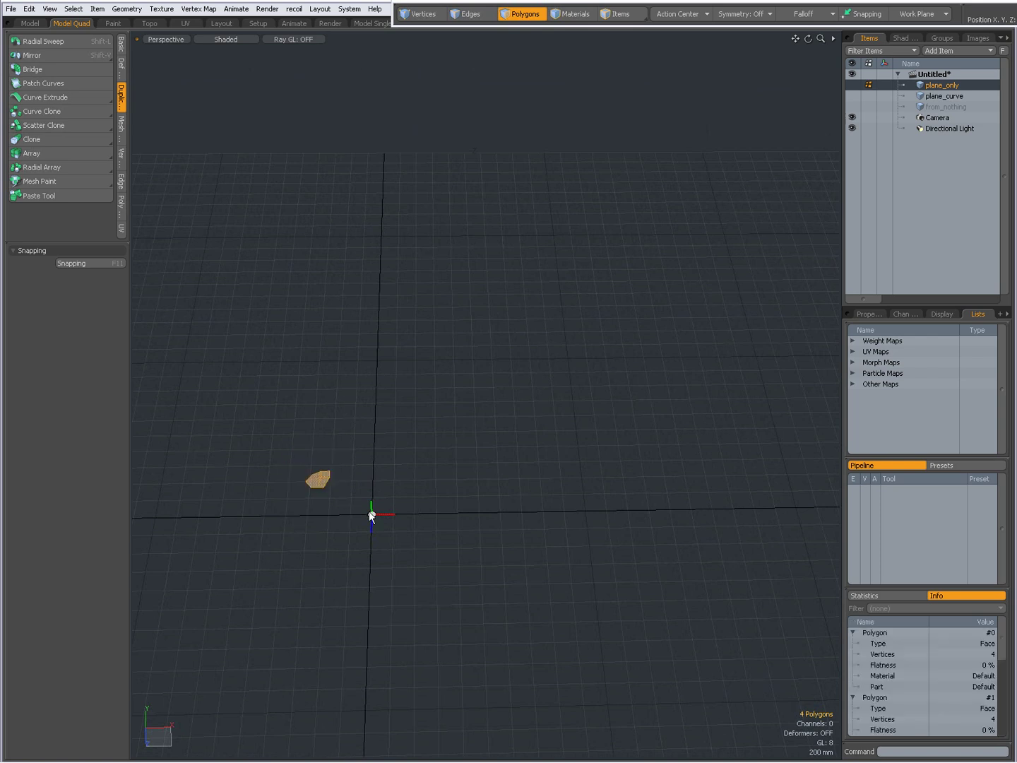
left_click(303, 296)
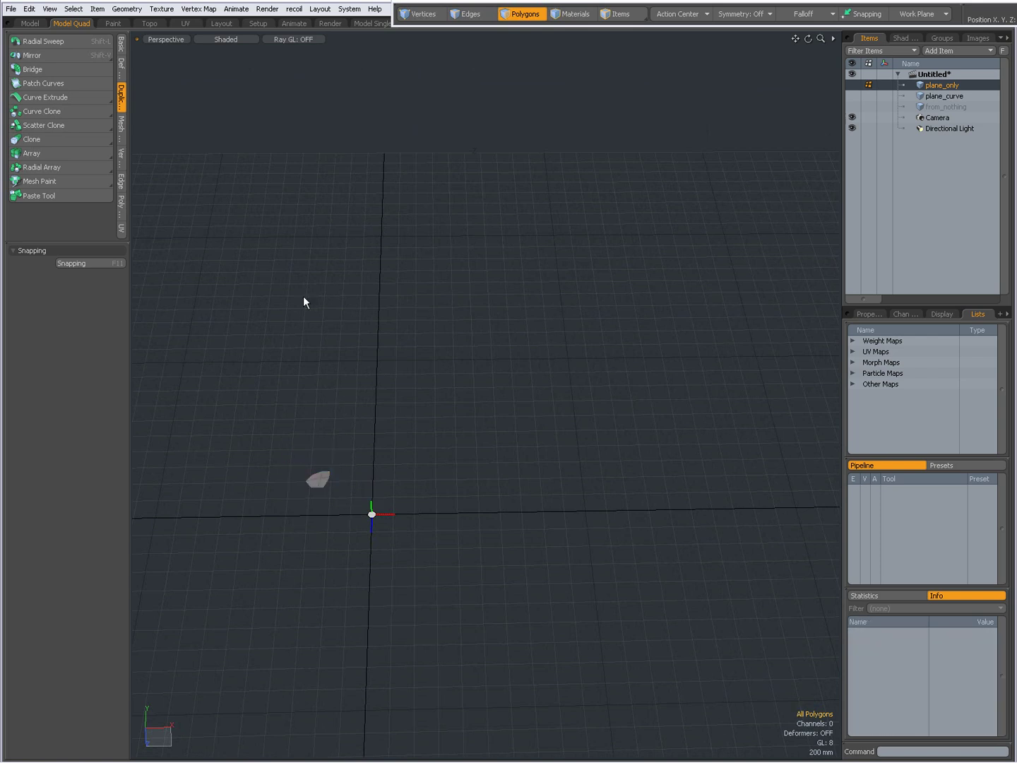
- Curve Extrude the plane along a seven-point S-shaped path drawn in the viewport
left_click(48, 98)
left_click_drag(455, 495, 526, 529, "alt")
left_click(378, 399)
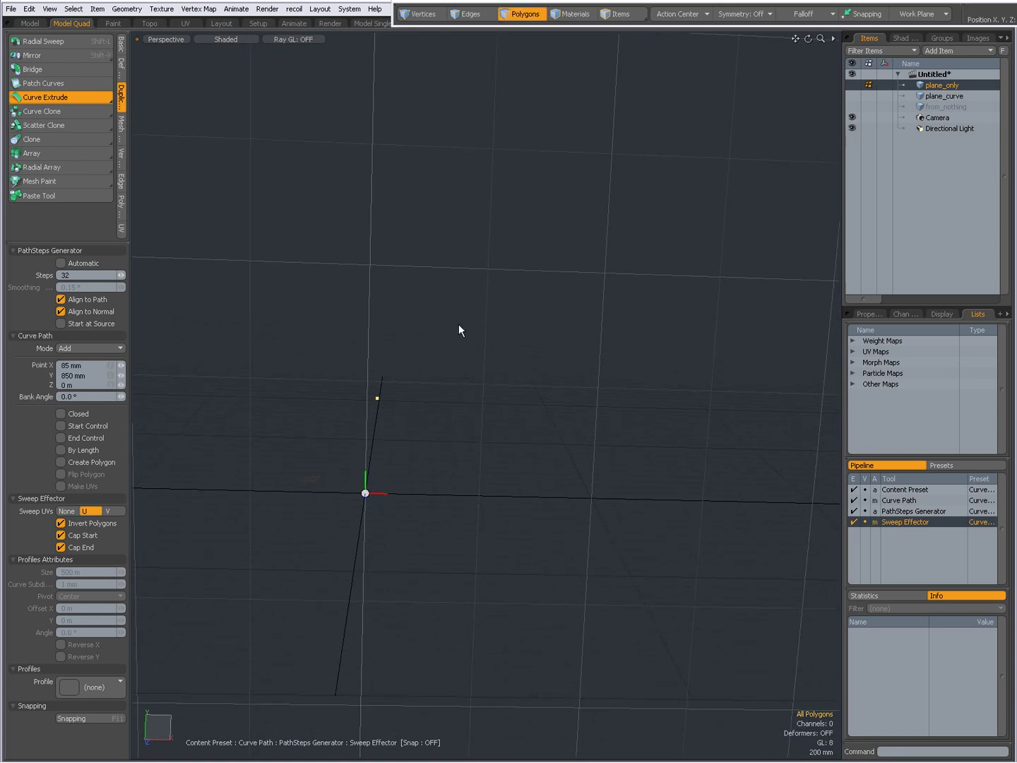
left_click(438, 323)
left_click(545, 339)
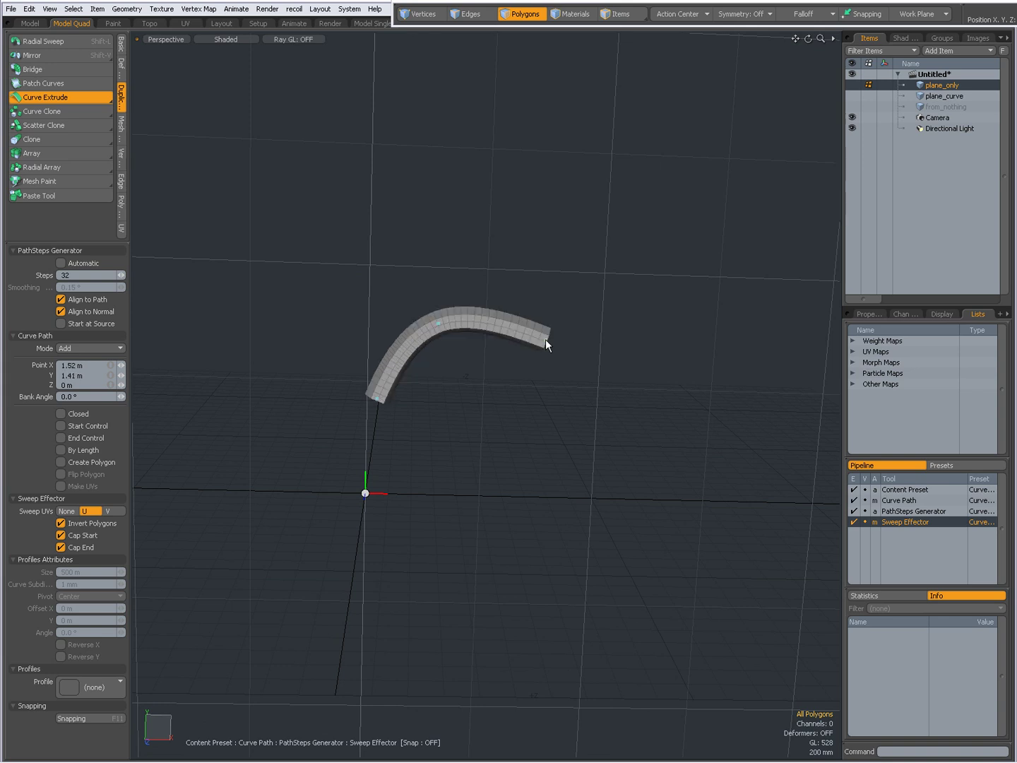
left_click(634, 461)
left_click_drag(635, 461, 543, 454, "alt")
left_click(601, 470)
left_click(646, 366)
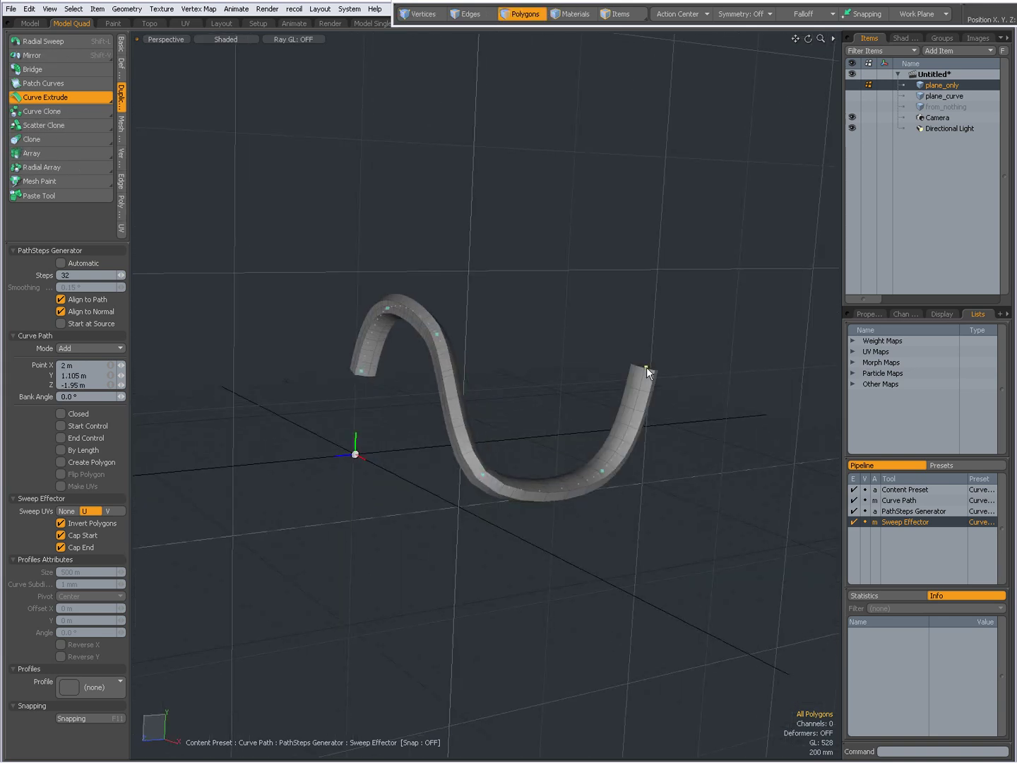
left_click(665, 272)
- Orbit and zoom to inspect the S-shaped tube and its end cap
left_click_drag(443, 353, 365, 459, "alt")
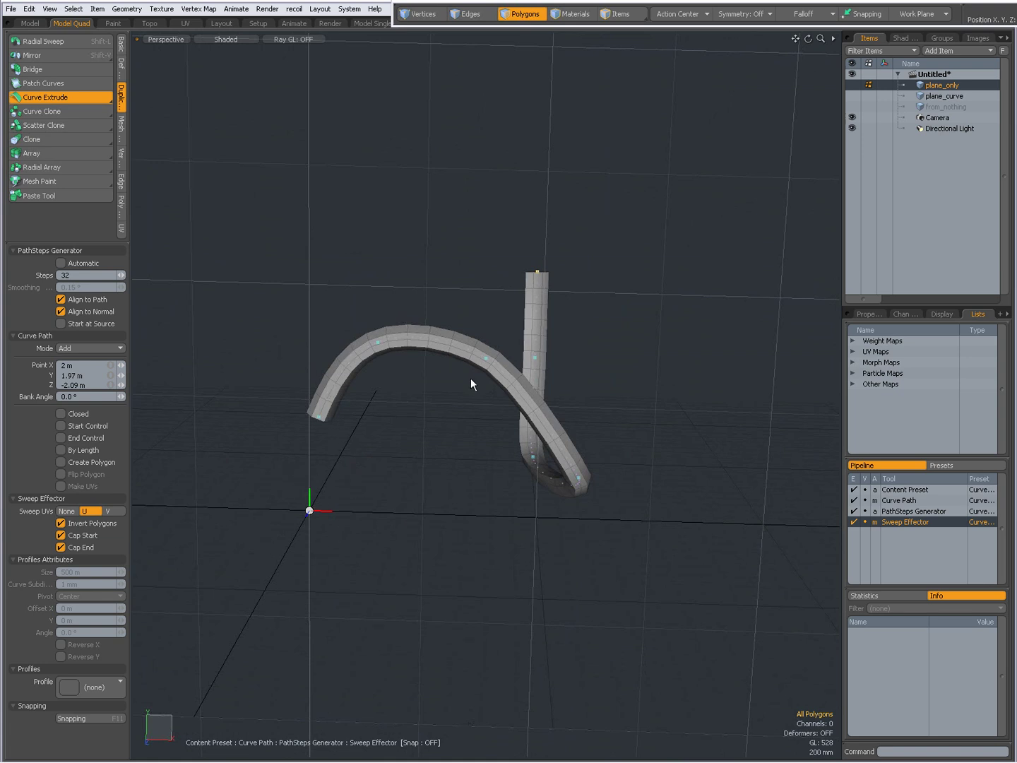
left_click_drag(301, 433, 645, 293, "alt")
scroll(501, 317, "up", 4)
left_click_drag(414, 396, 538, 272, "alt")
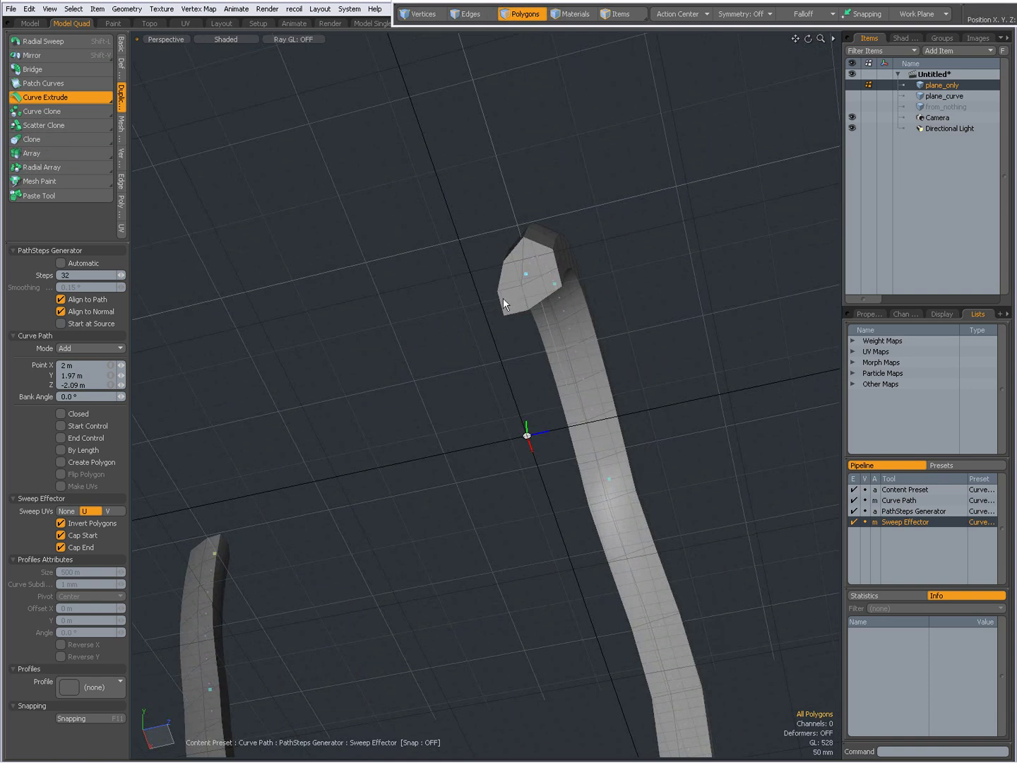
left_click_drag(503, 299, 483, 363, "alt")
scroll(396, 397, "down", 3)
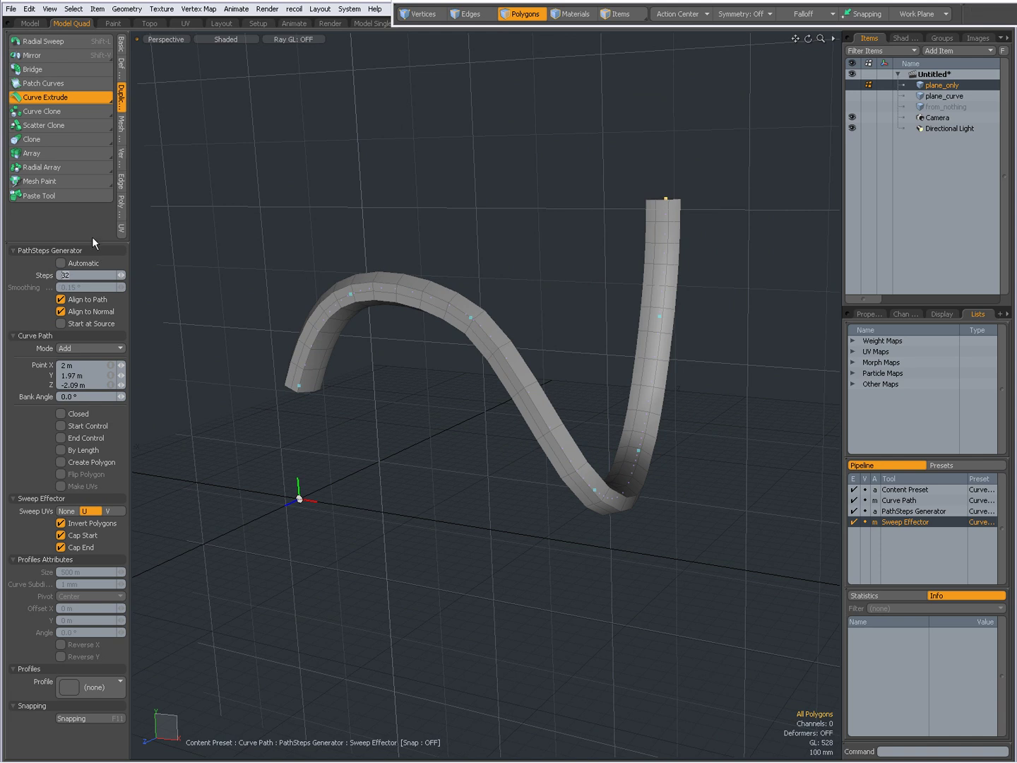
- Set the path Steps to 1, then raise it step by step to 25
type("1")
key("Return")
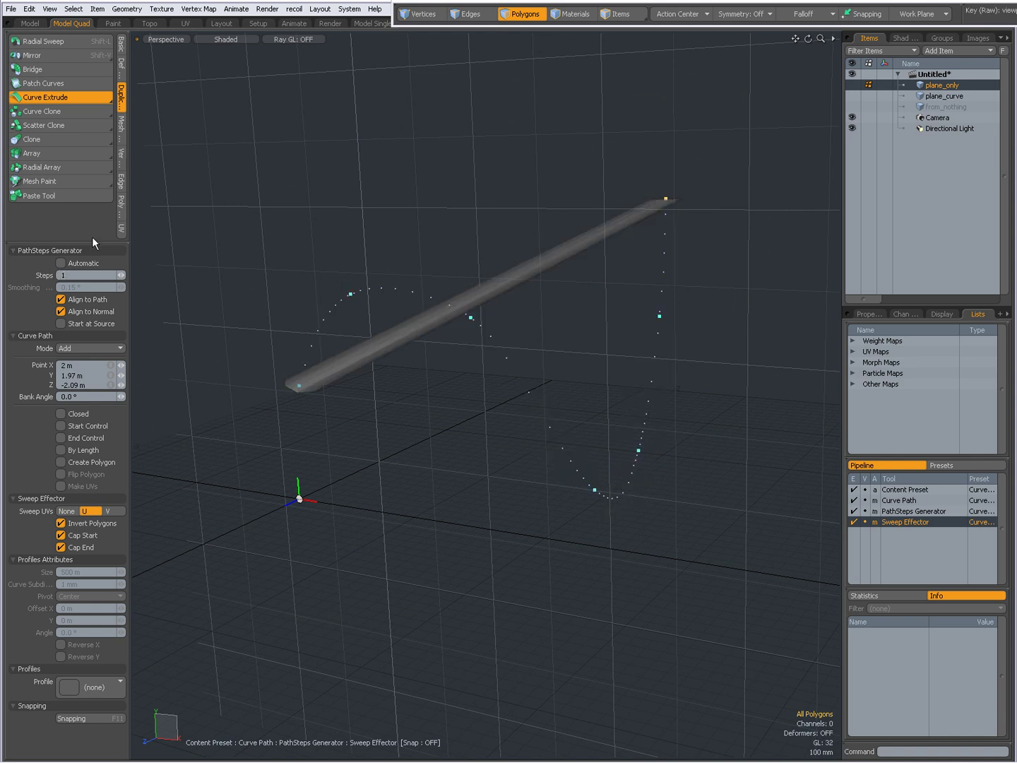
left_click(123, 275)
left_click(124, 275)
left_click(123, 274)
left_click(123, 275)
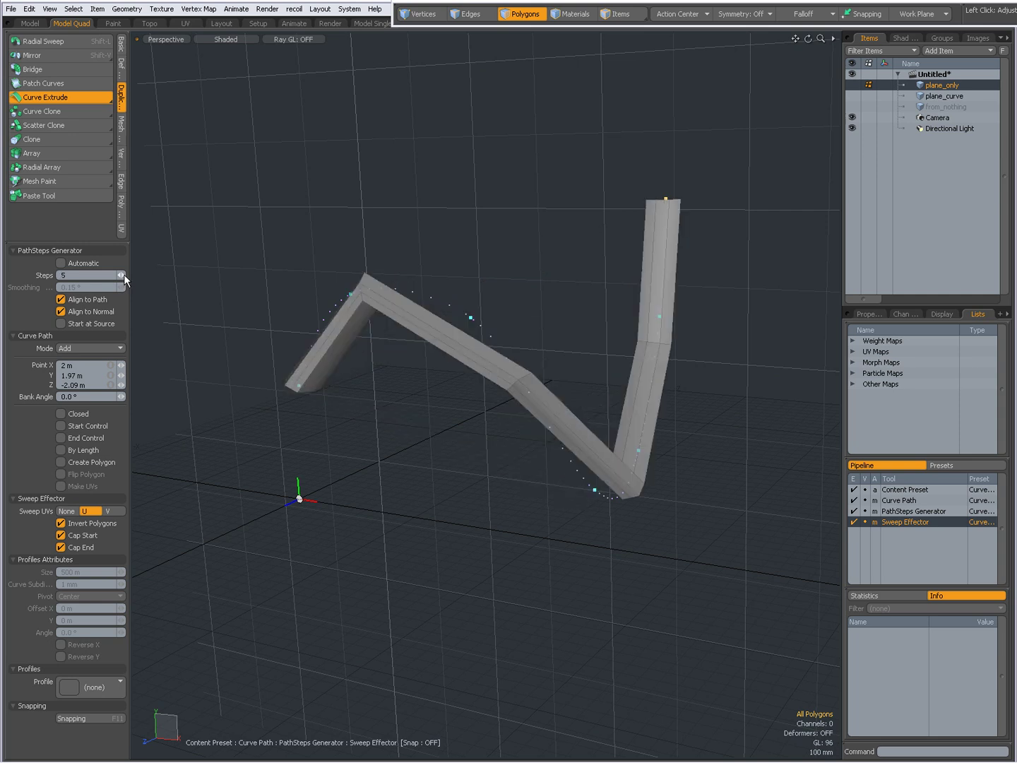
left_click(123, 275)
left_click(124, 275)
left_click(124, 275)
left_click(124, 275)
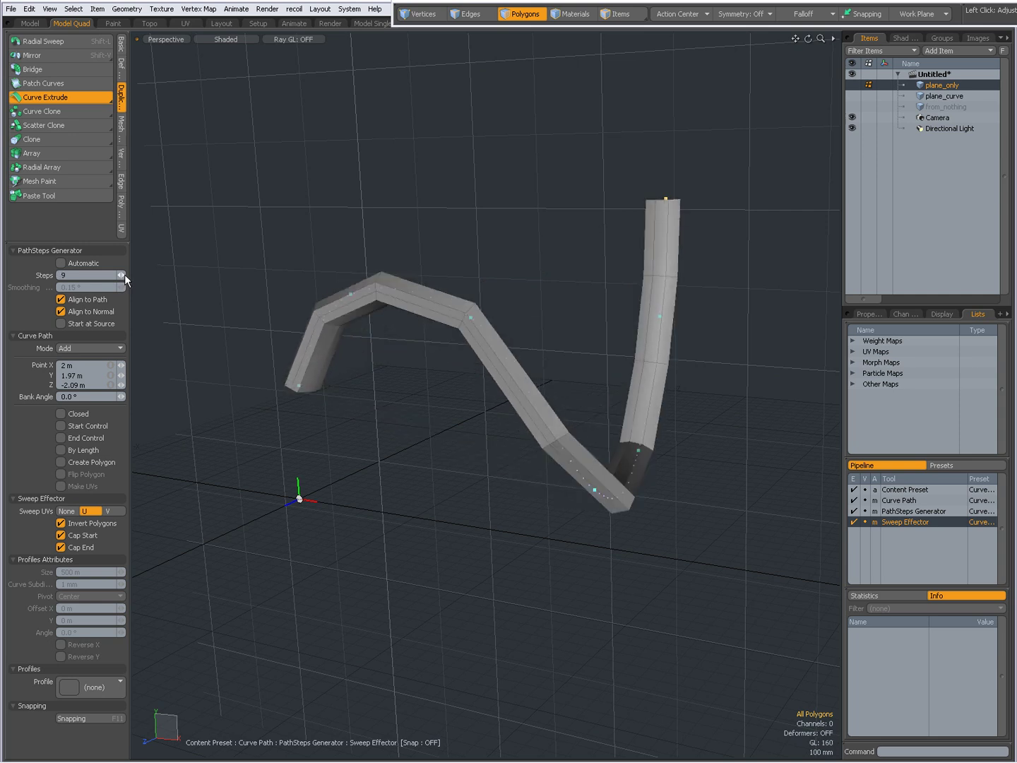
left_click(124, 275)
left_click(125, 275)
left_click(125, 276)
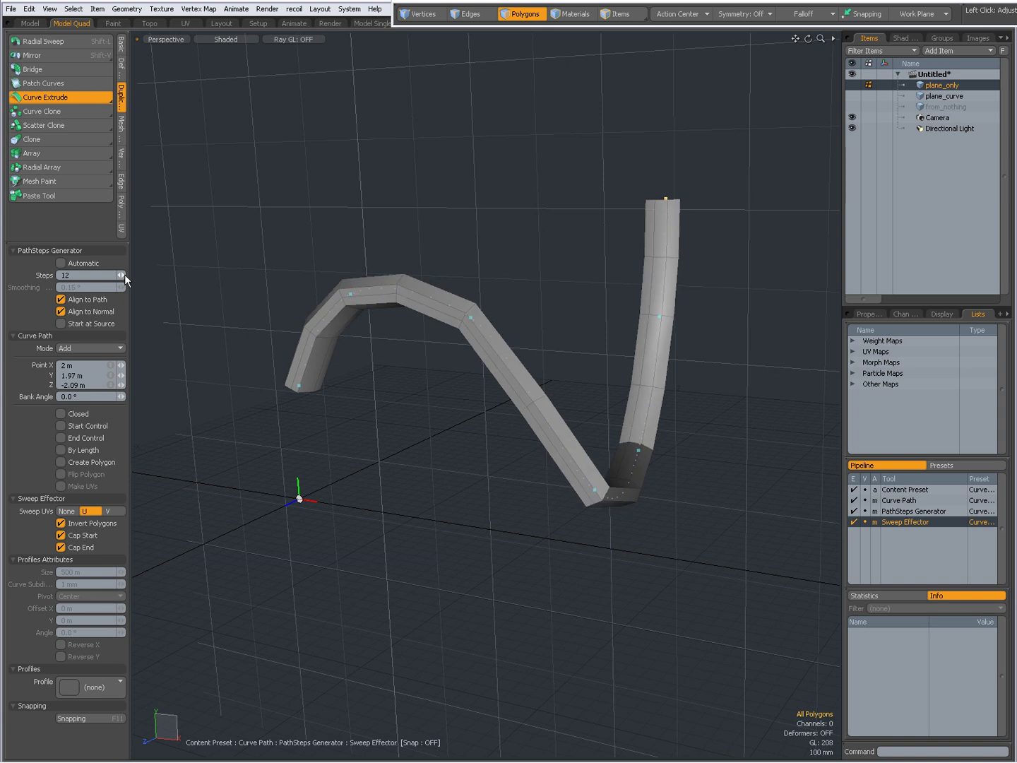
left_click(124, 275)
left_click(124, 275)
left_click(124, 275)
left_click(124, 275)
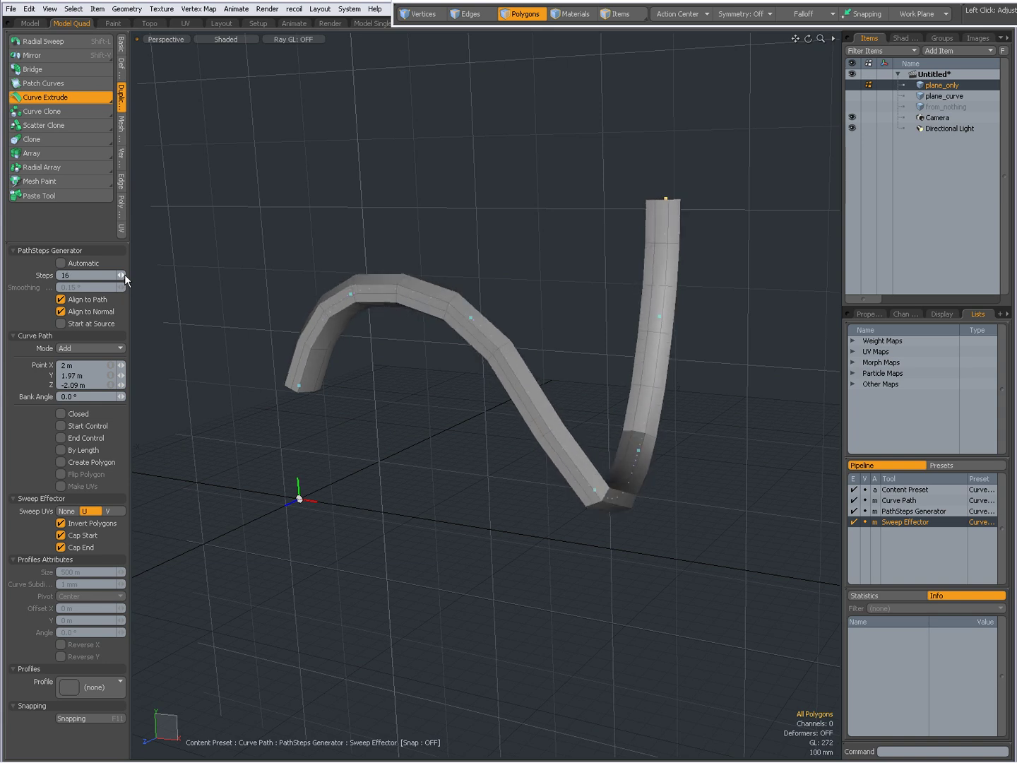
left_click(124, 275)
left_click(124, 276)
left_click(125, 275)
left_click(124, 275)
left_click(124, 276)
left_click(124, 274)
left_click(123, 276)
left_click(124, 275)
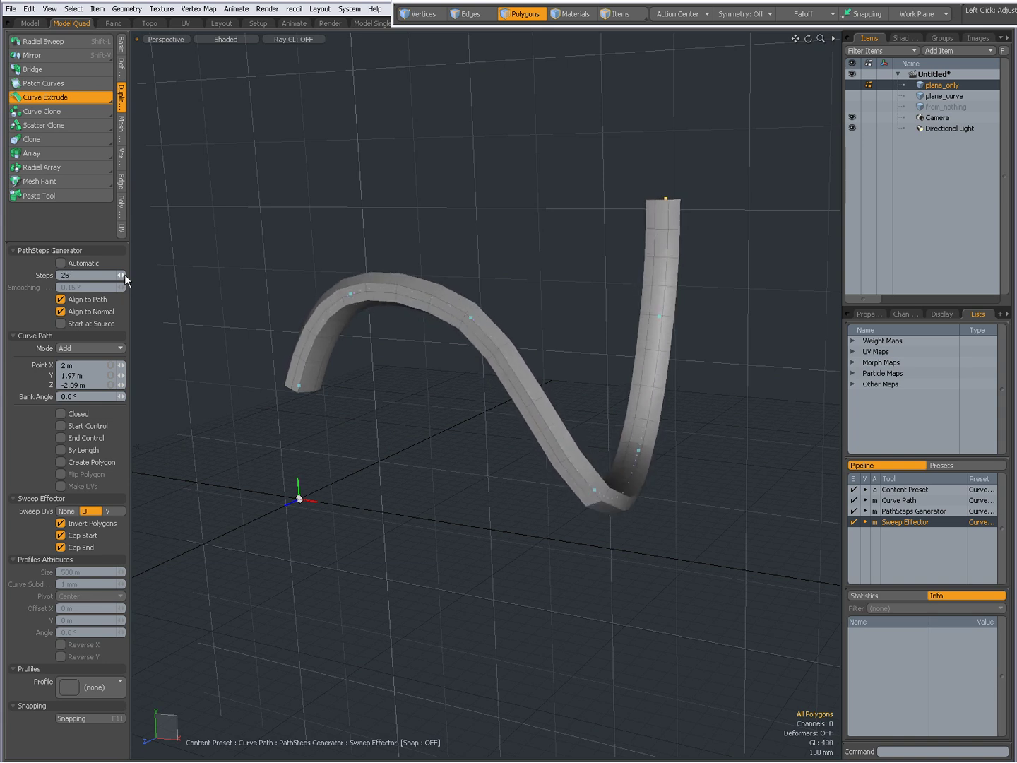
left_click(124, 275)
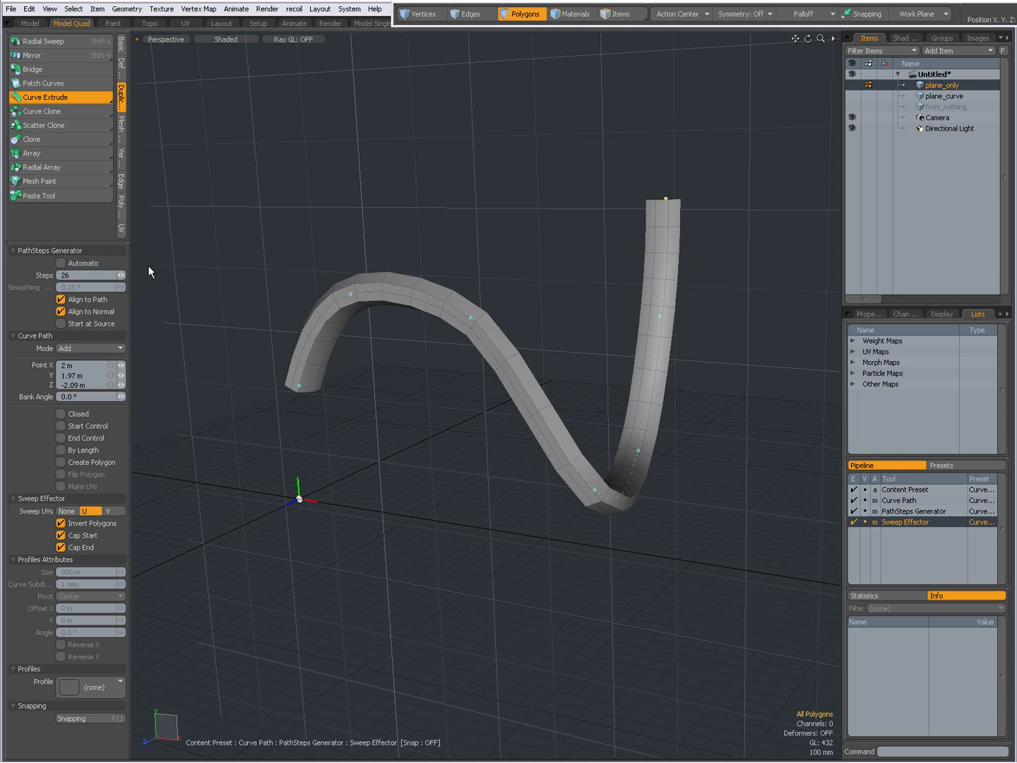
left_click(61, 264)
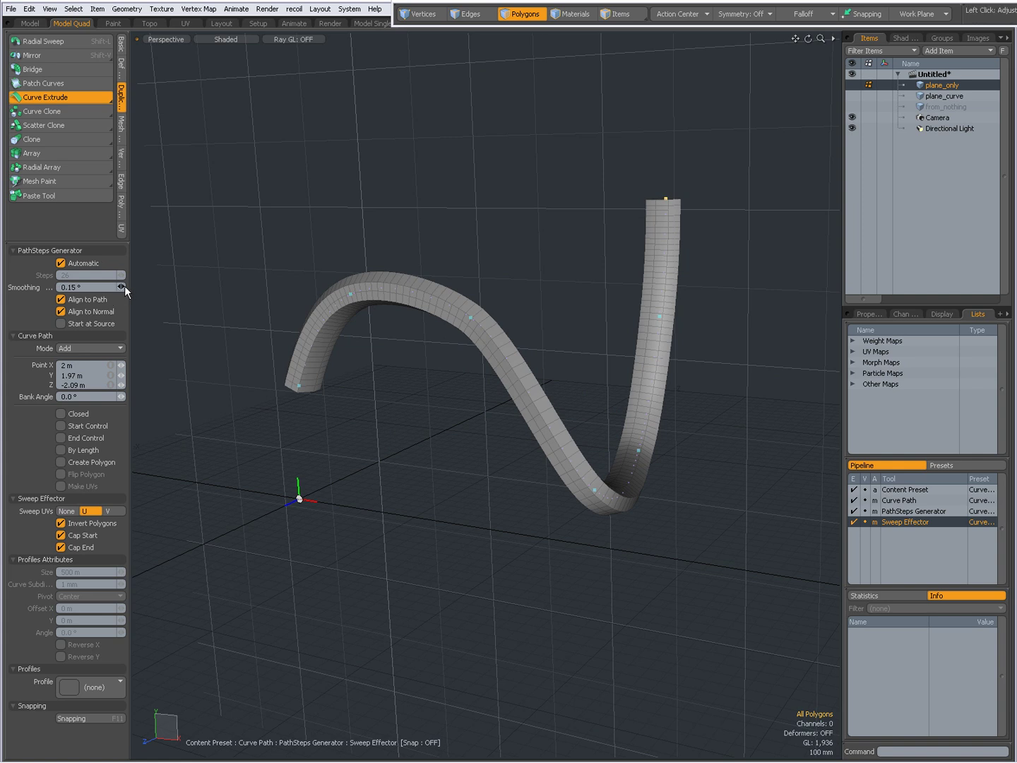
left_click_drag(124, 286, 124, 286)
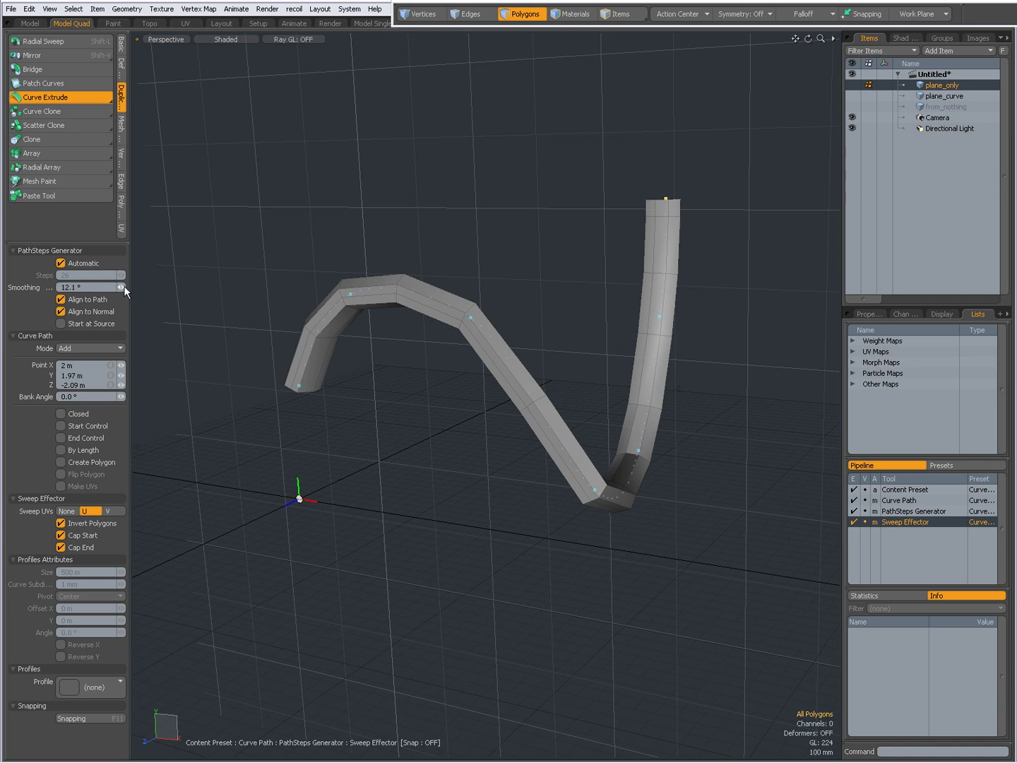
left_click_drag(124, 286, 125, 285)
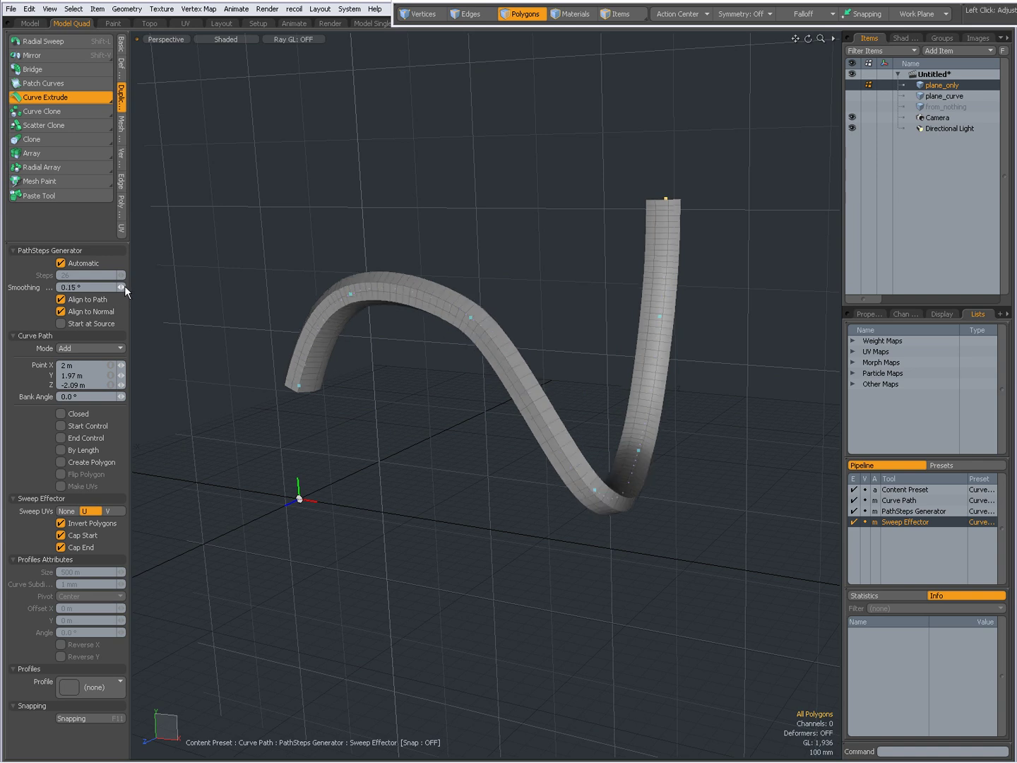
left_click(62, 264)
- Restore 26 manual path steps and flatten the tube into a ribbon
left_click(61, 263)
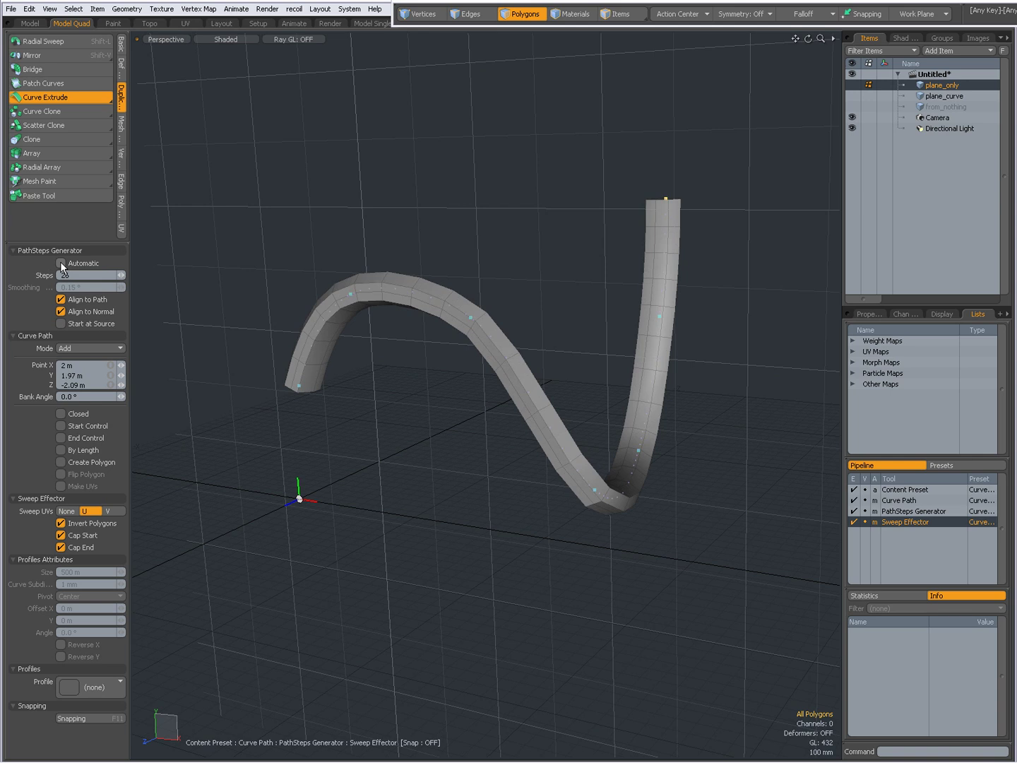
left_click(60, 300)
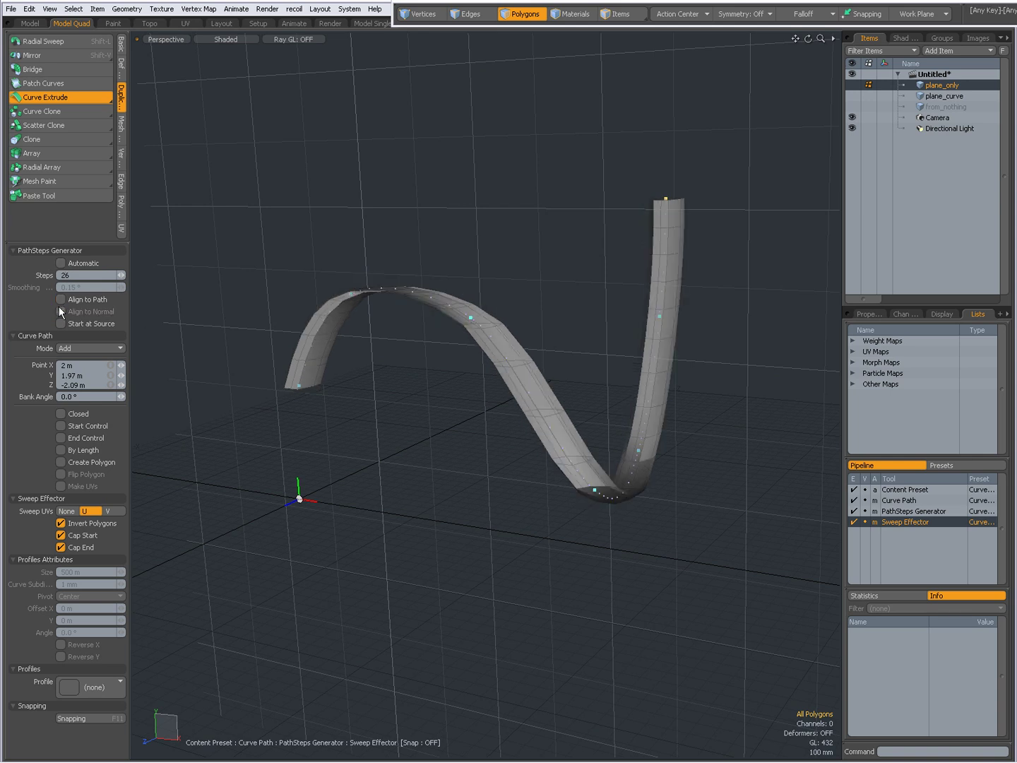
left_click_drag(549, 397, 566, 439, "alt")
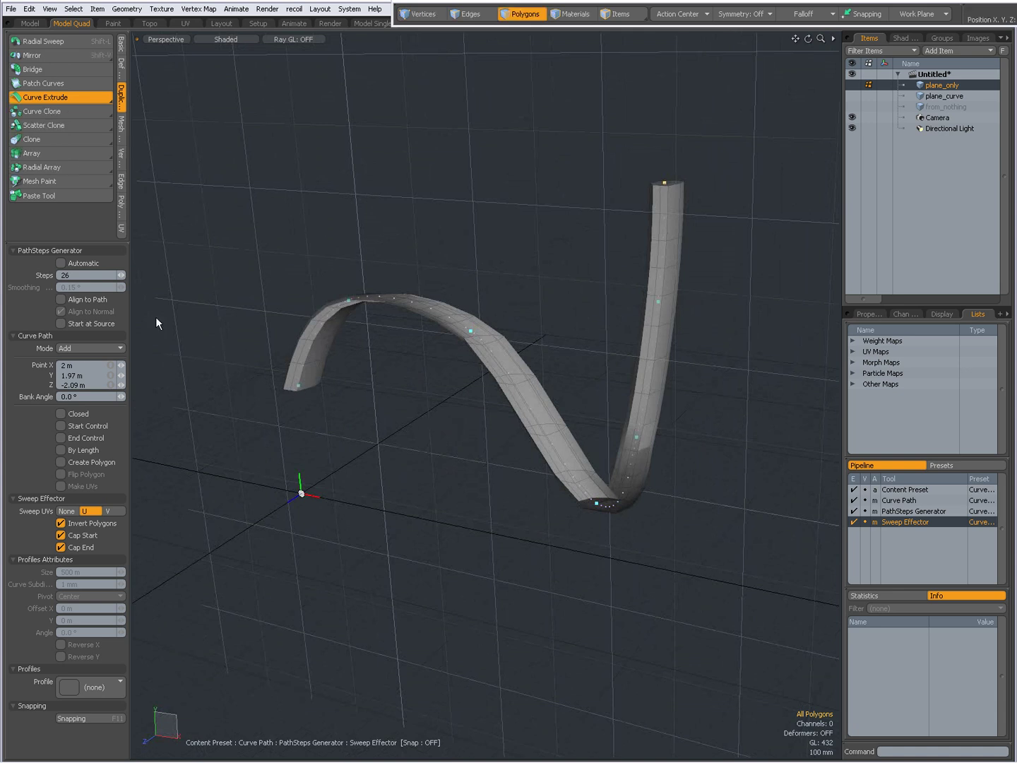
- Enable Align to Path for a round tube and toggle Align to Normal off and on
left_click(61, 299)
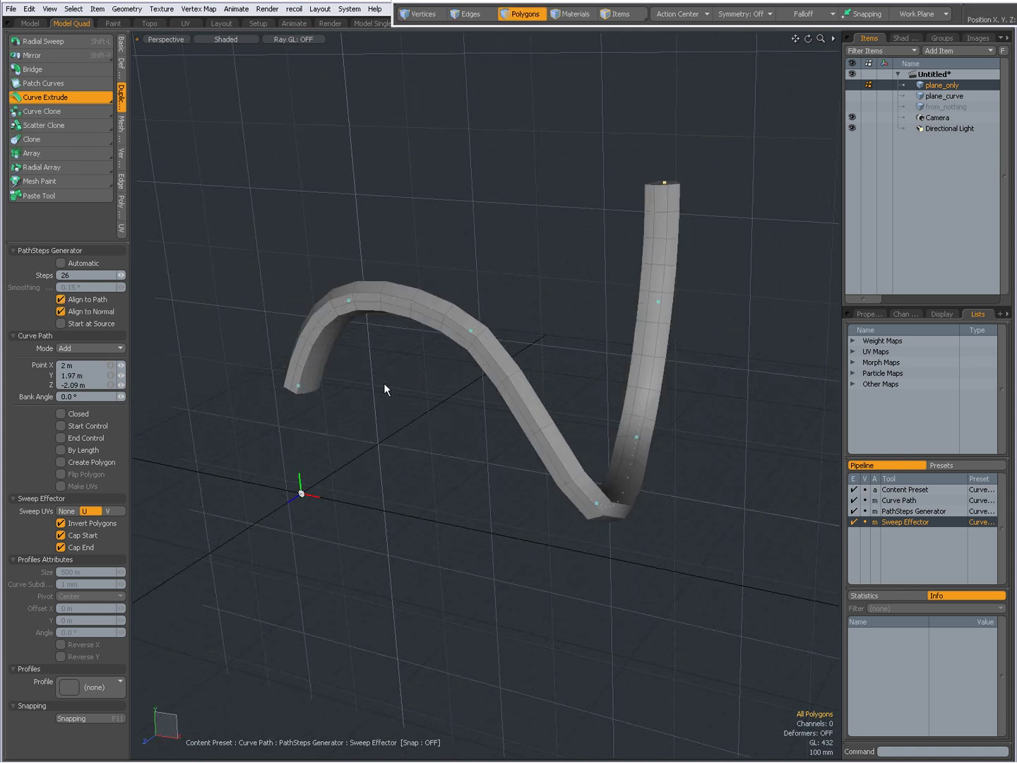
left_click_drag(495, 410, 457, 394, "alt")
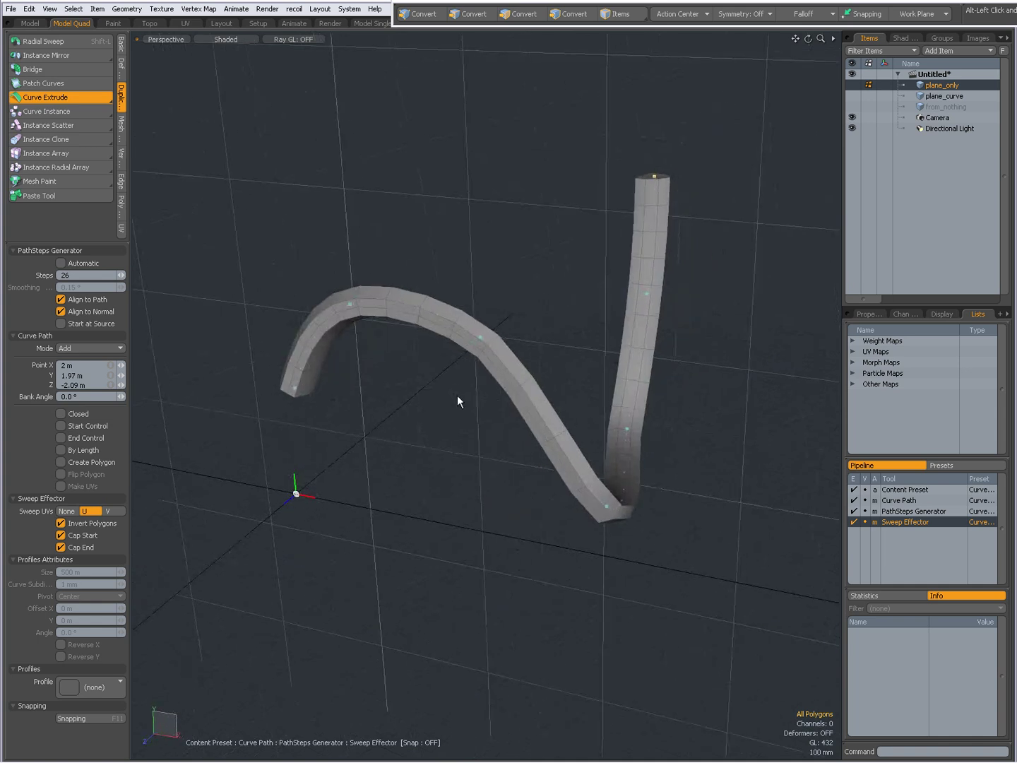
left_click(61, 311)
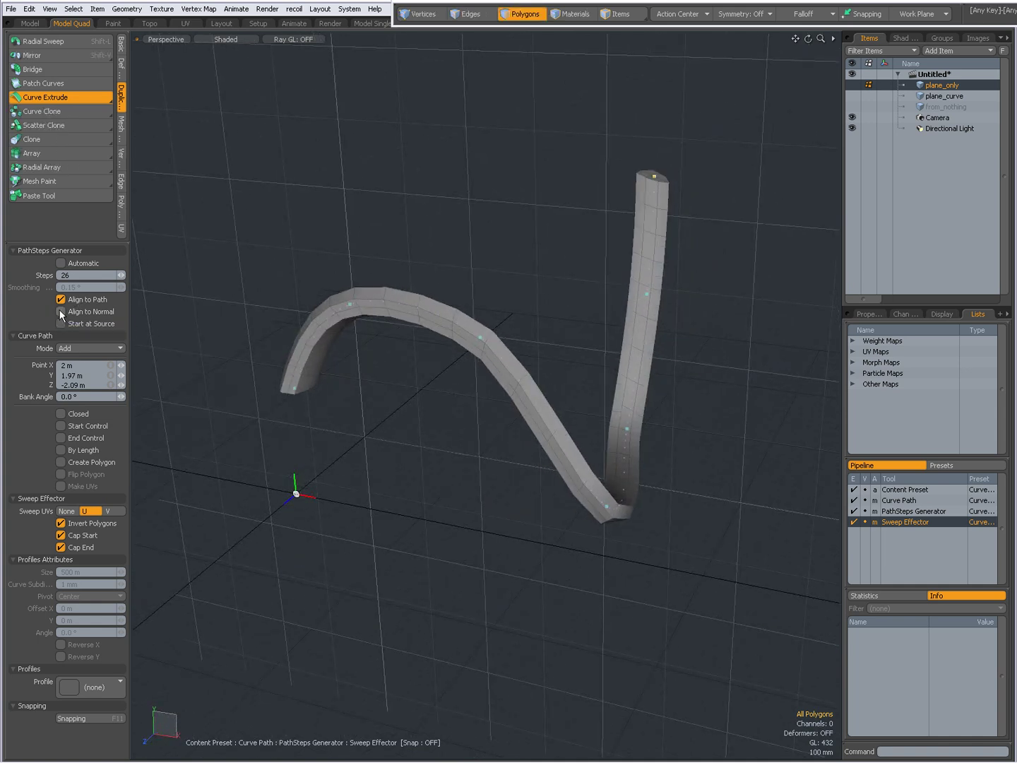
left_click(60, 311)
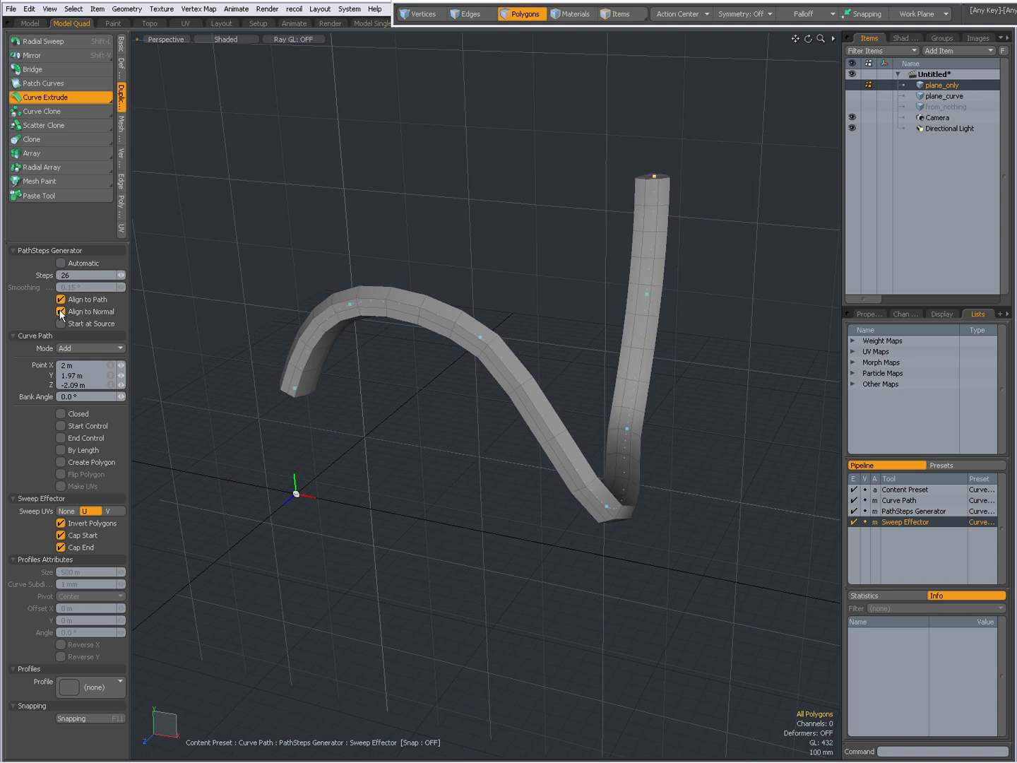
left_click(60, 312)
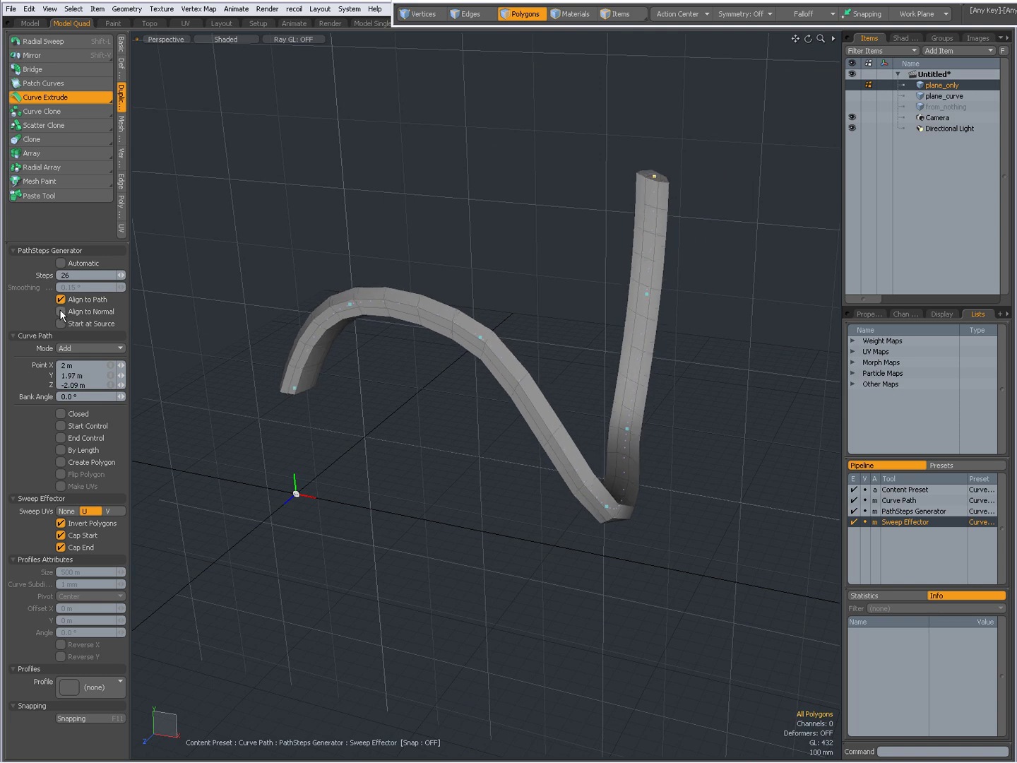
left_click(60, 312)
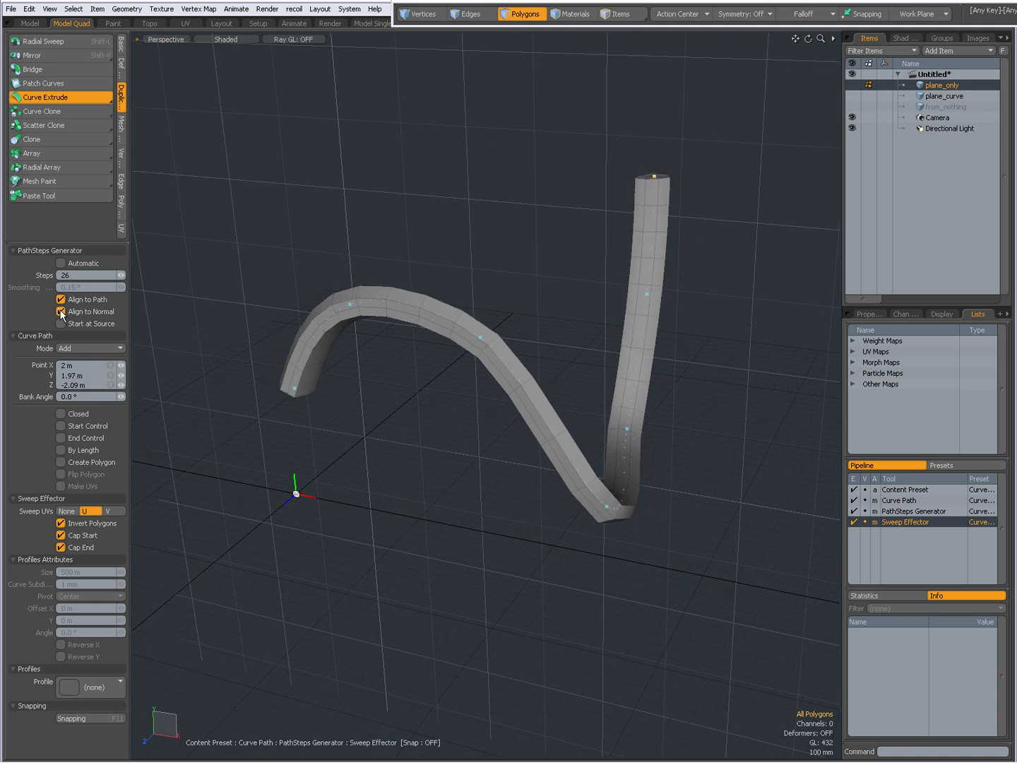
left_click_drag(512, 473, 537, 451, "alt")
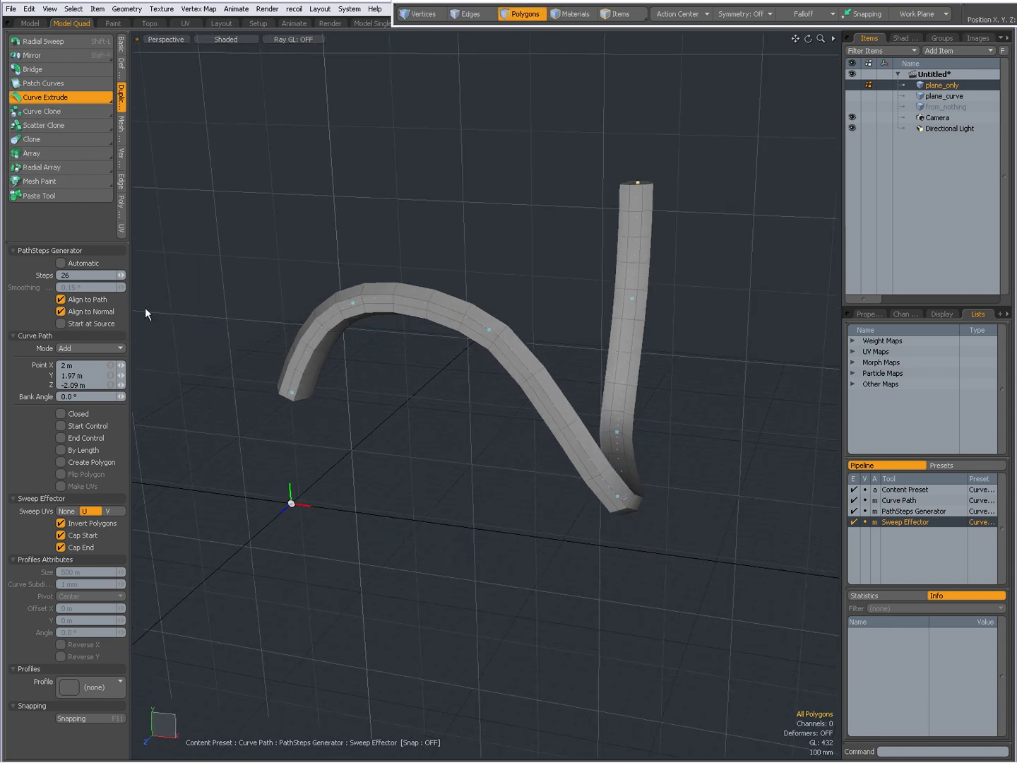
- Turn on Start at Source and compare the shortened tube with the curve
left_click(60, 323)
left_click_drag(384, 525, 481, 498, "alt")
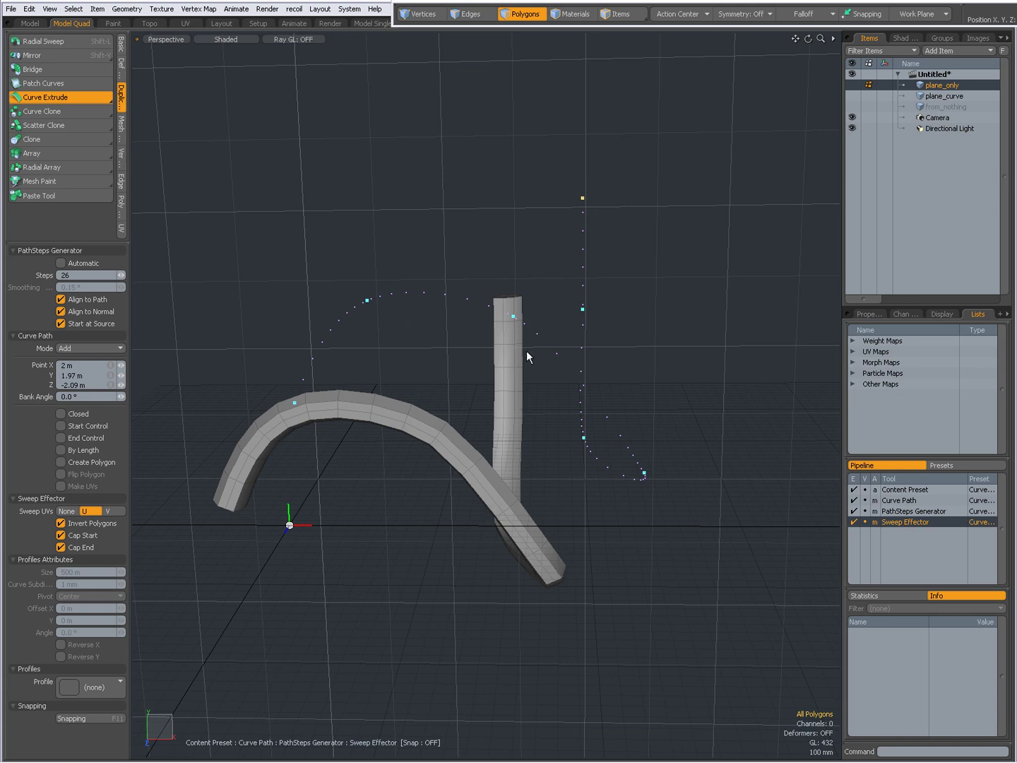
left_click_drag(324, 400, 510, 438, "alt")
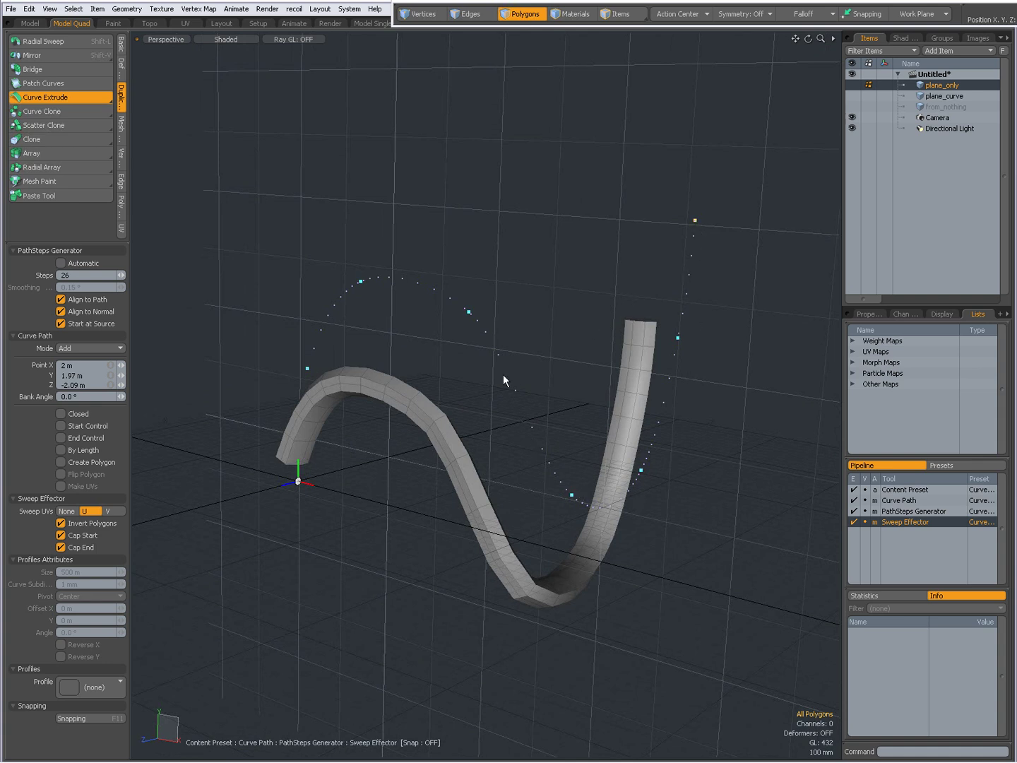
left_click_drag(504, 378, 459, 466, "alt")
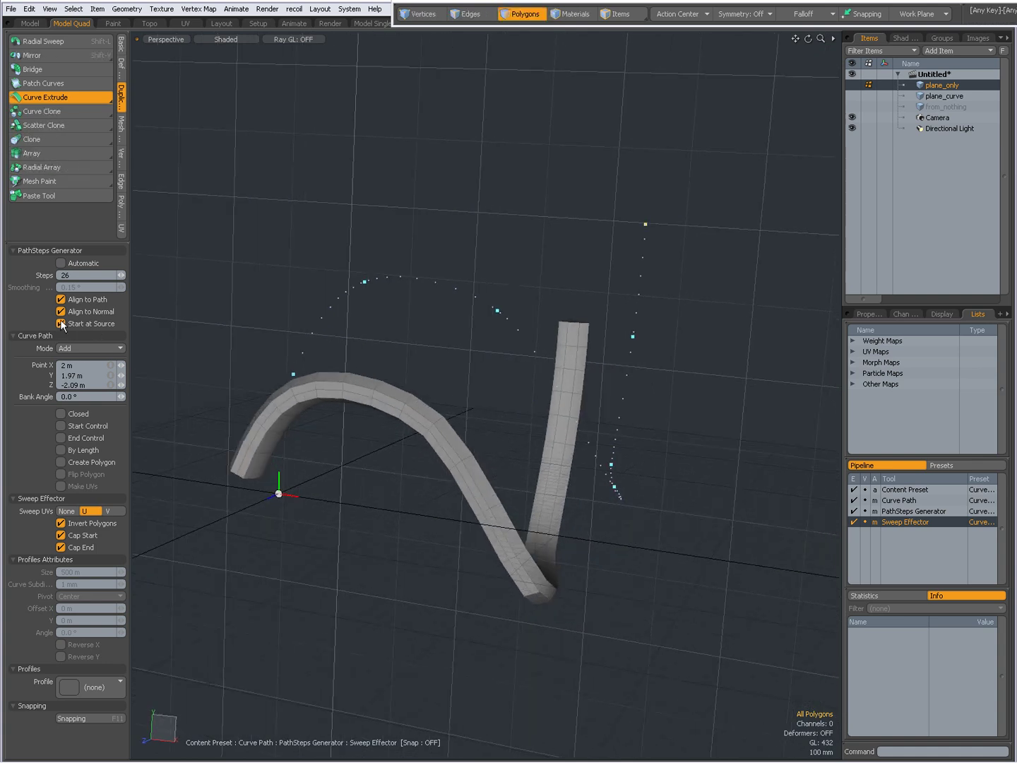
- Uncheck Start at Source, raise the top curve point and add a higher end point
left_click(62, 324)
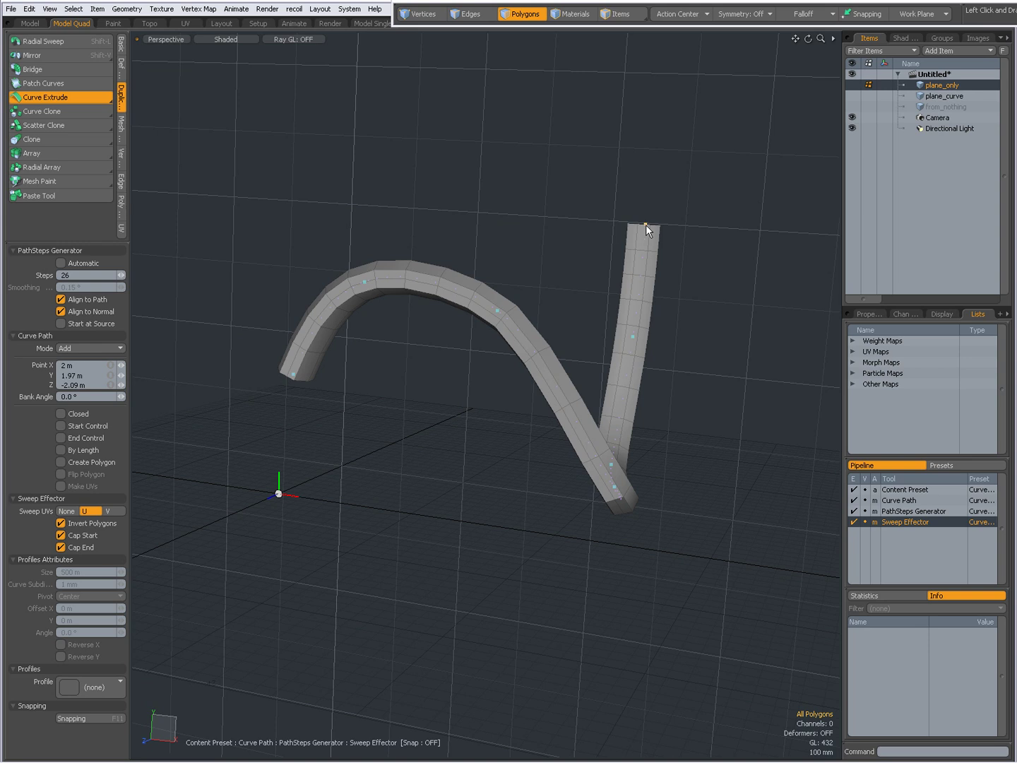
left_click_drag(645, 224, 646, 217)
left_click(666, 131)
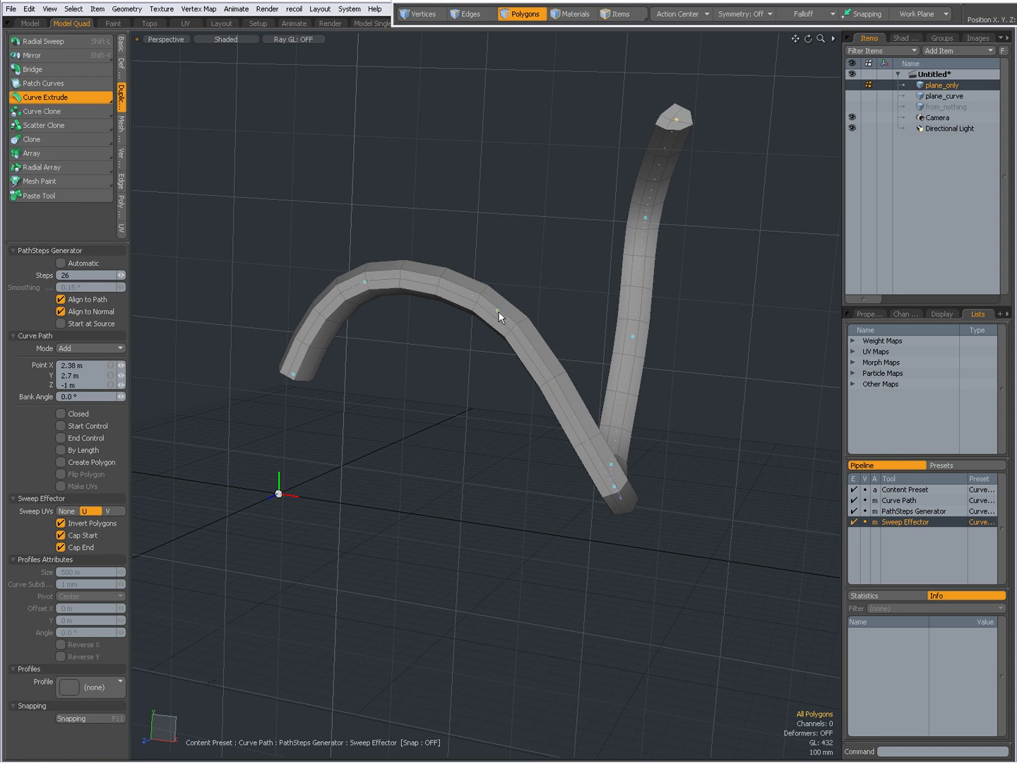
- Add a dip point on the arch, then undo the last two curve edits
left_click(365, 285)
left_click(414, 340)
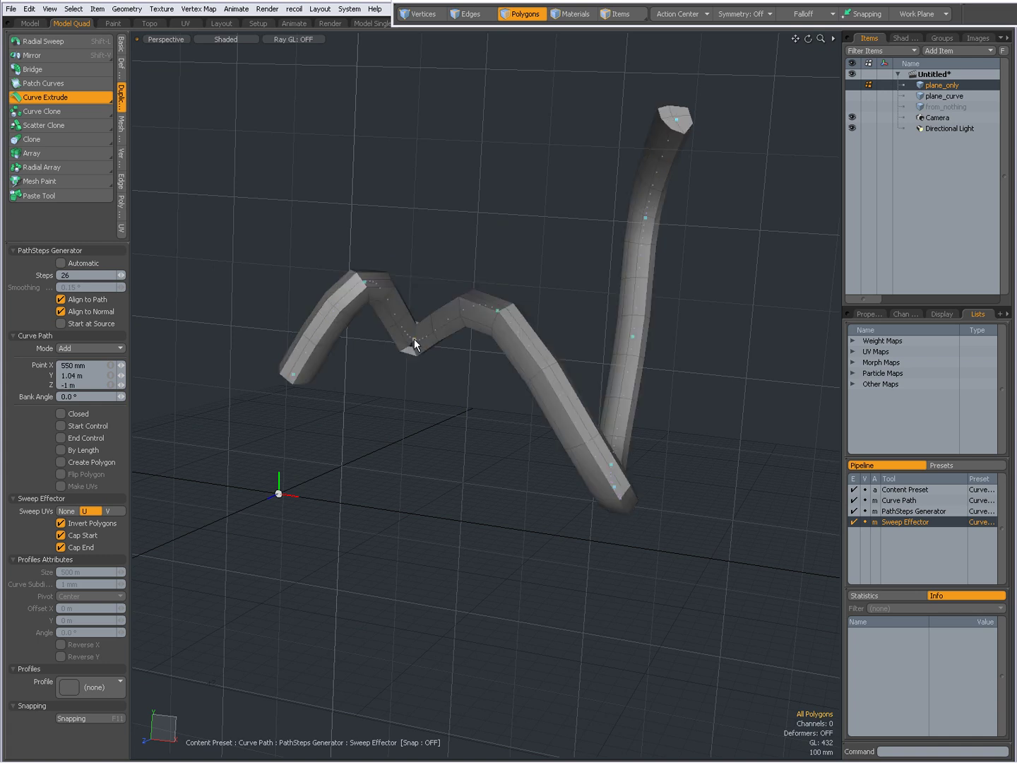
key("ctrl+z")
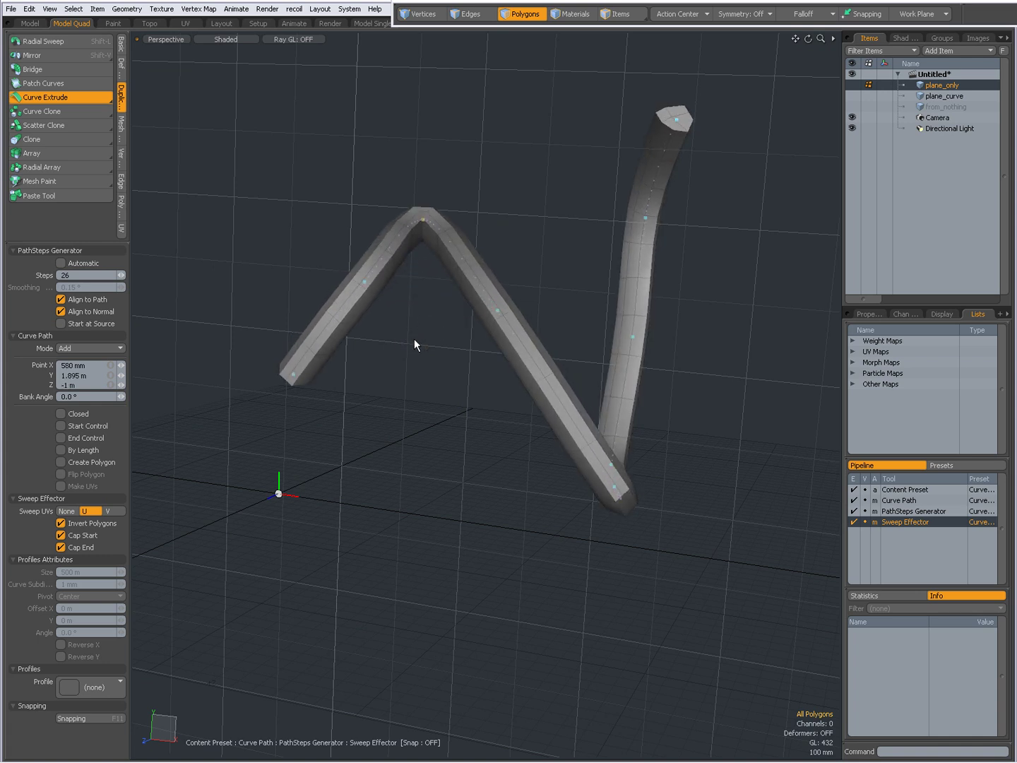
key("ctrl+z")
key("ctrl+z")
key("ctrl+z")
key("ctrl+z")
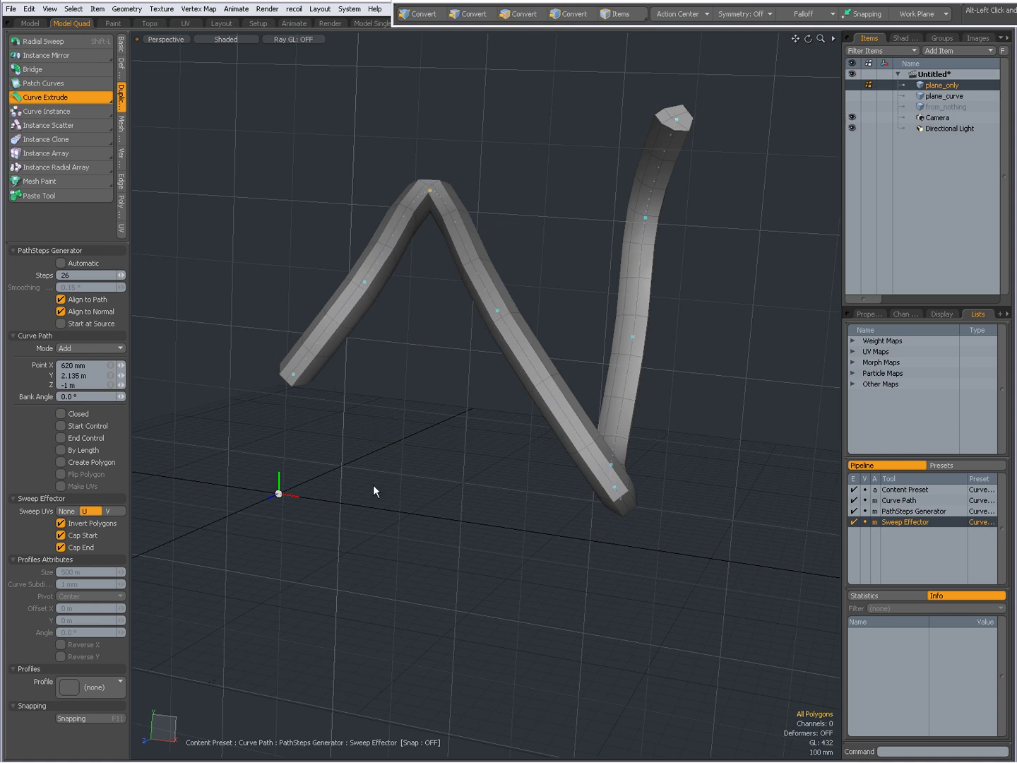
left_click_drag(373, 485, 423, 236, "alt")
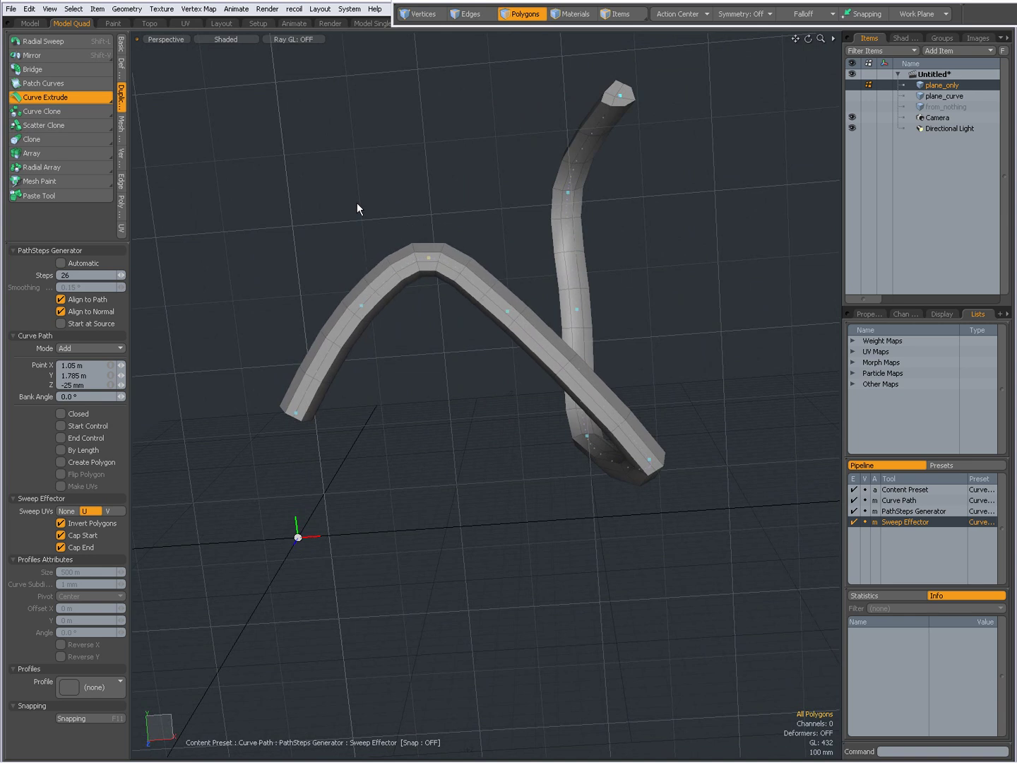
- Nudge the apex in Edit mode, delete it in Delete mode, then set Curve Path Mode back to Add
left_click(96, 349)
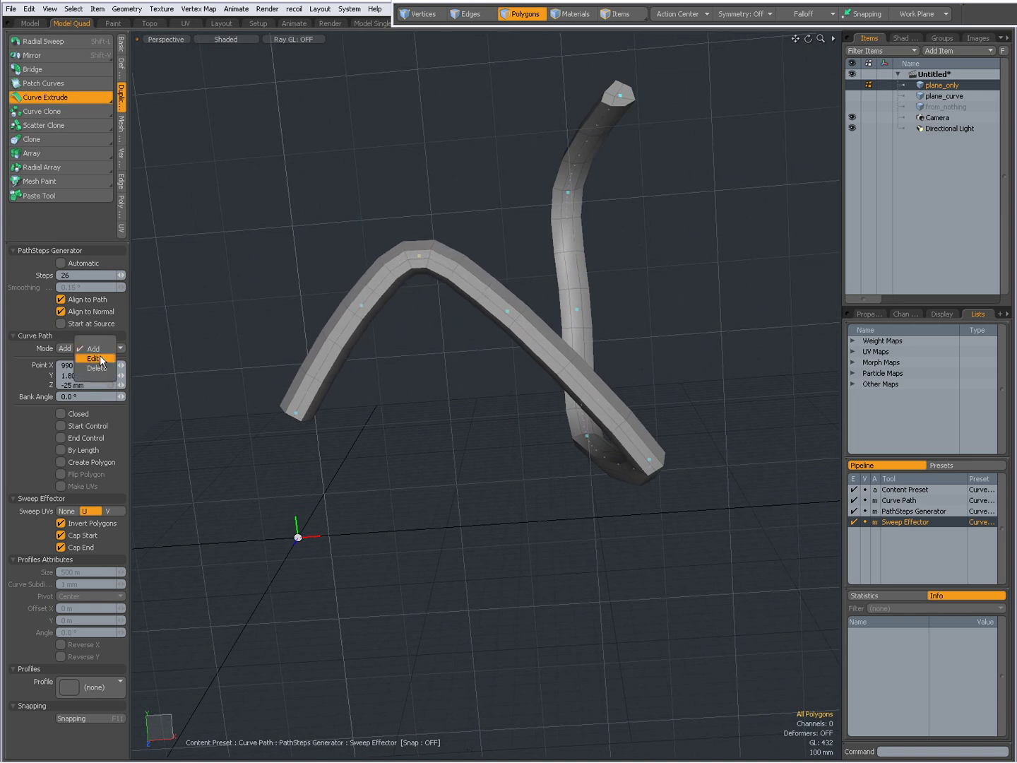
left_click(93, 358)
left_click_drag(419, 257, 420, 255)
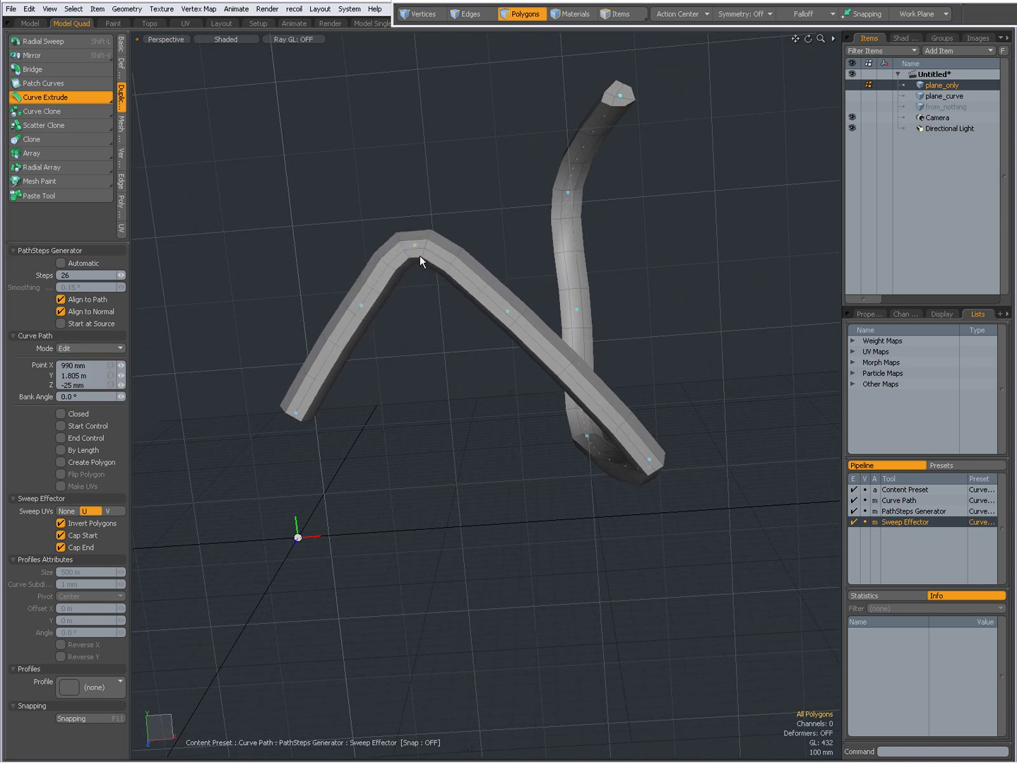
left_click(93, 347)
left_click(88, 359)
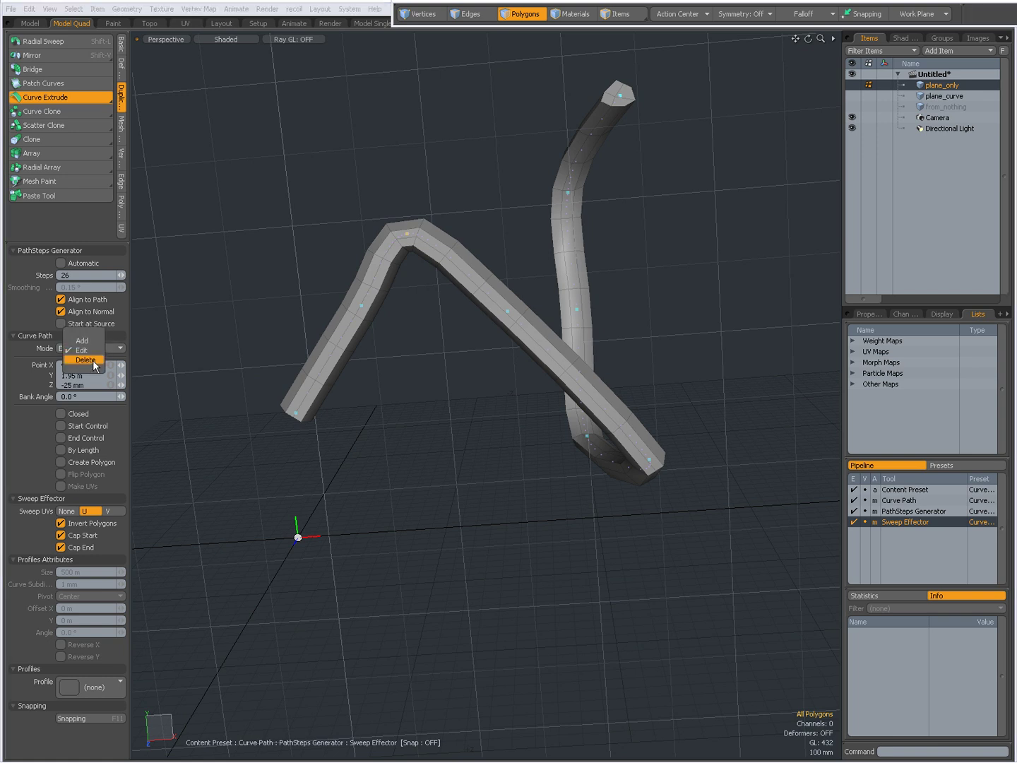
left_click(405, 238)
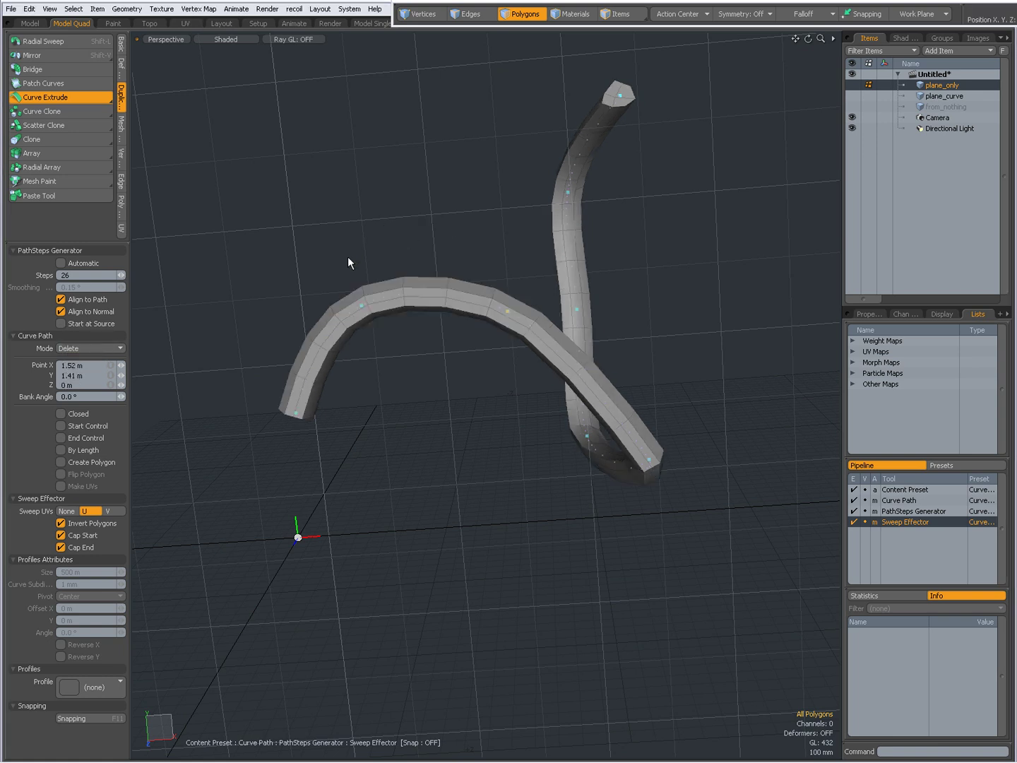
left_click(98, 348)
left_click(104, 332)
left_click_drag(700, 365, 635, 422, "alt")
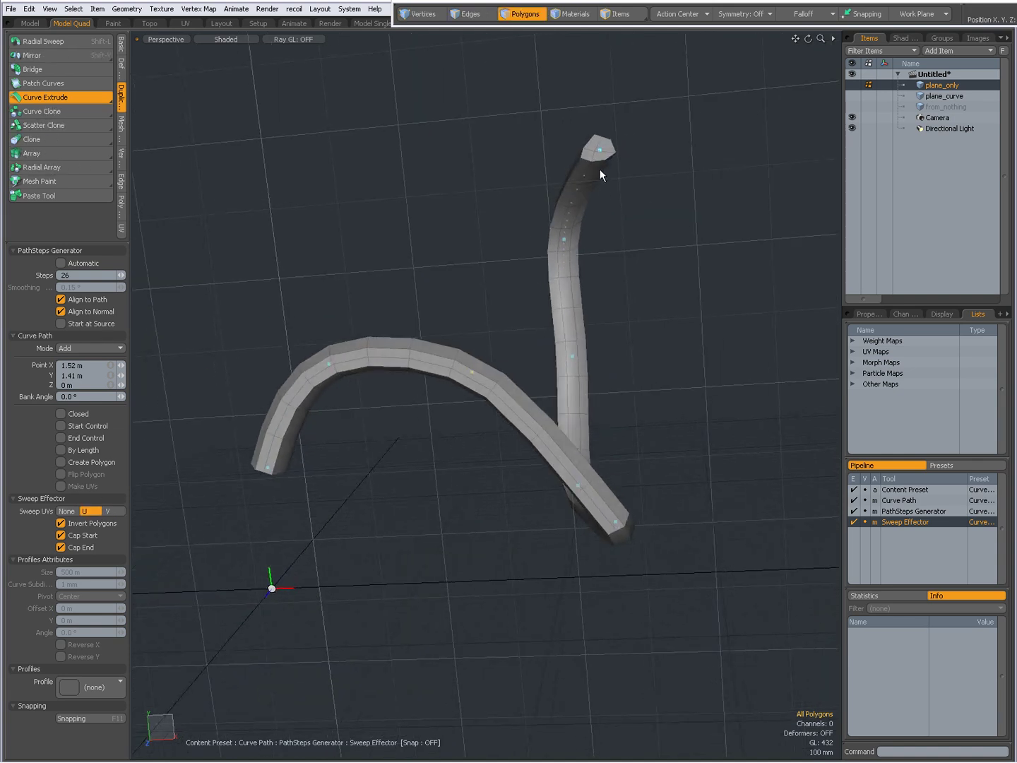
- Move the end point to the origin, set another point to 1 m, and drag it into a loop
left_click_drag(601, 150, 634, 169)
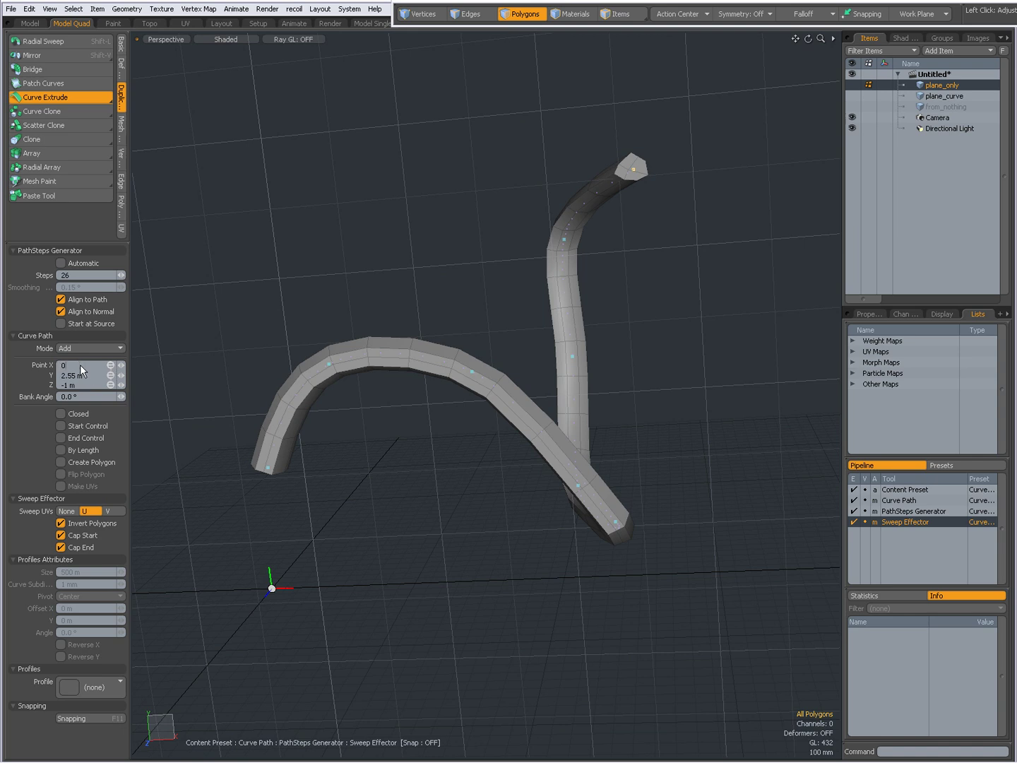
key("ctrl+Return")
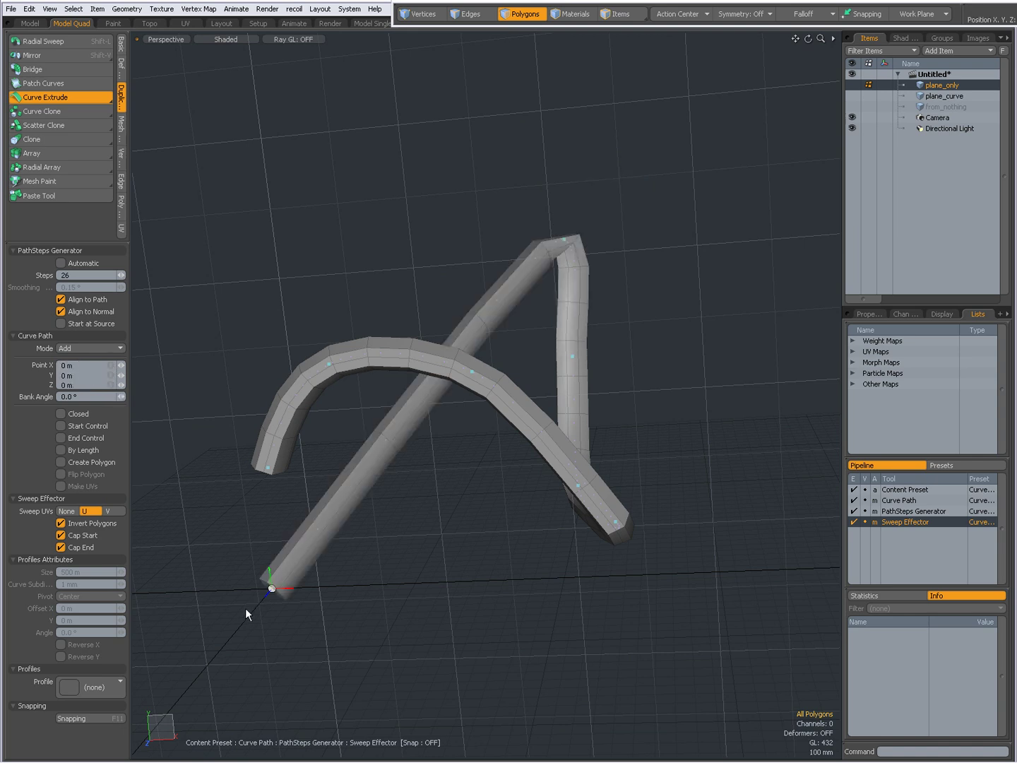
left_click(471, 373)
left_click(111, 365)
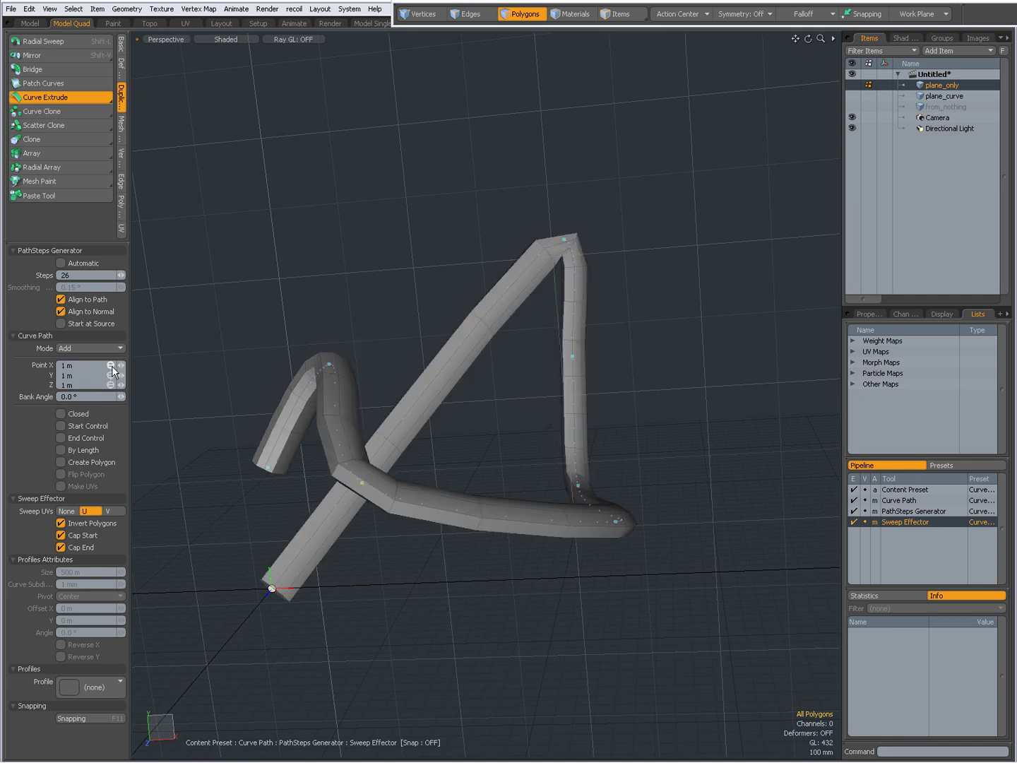
left_click_drag(383, 490, 565, 457, "alt")
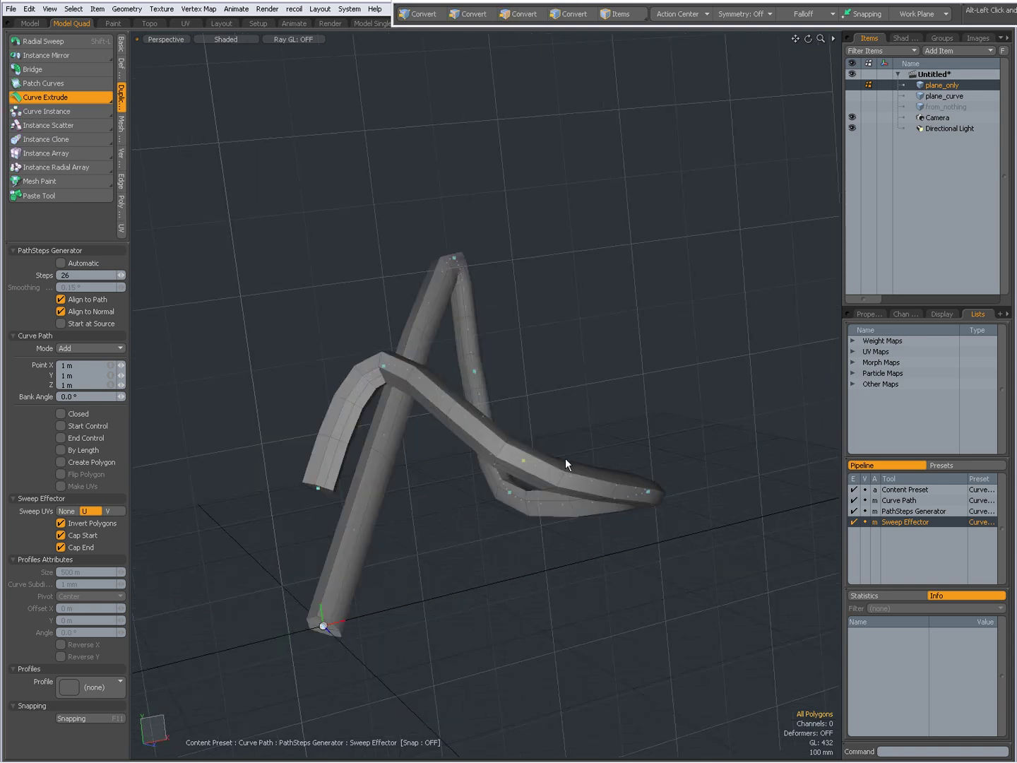
left_click(525, 460)
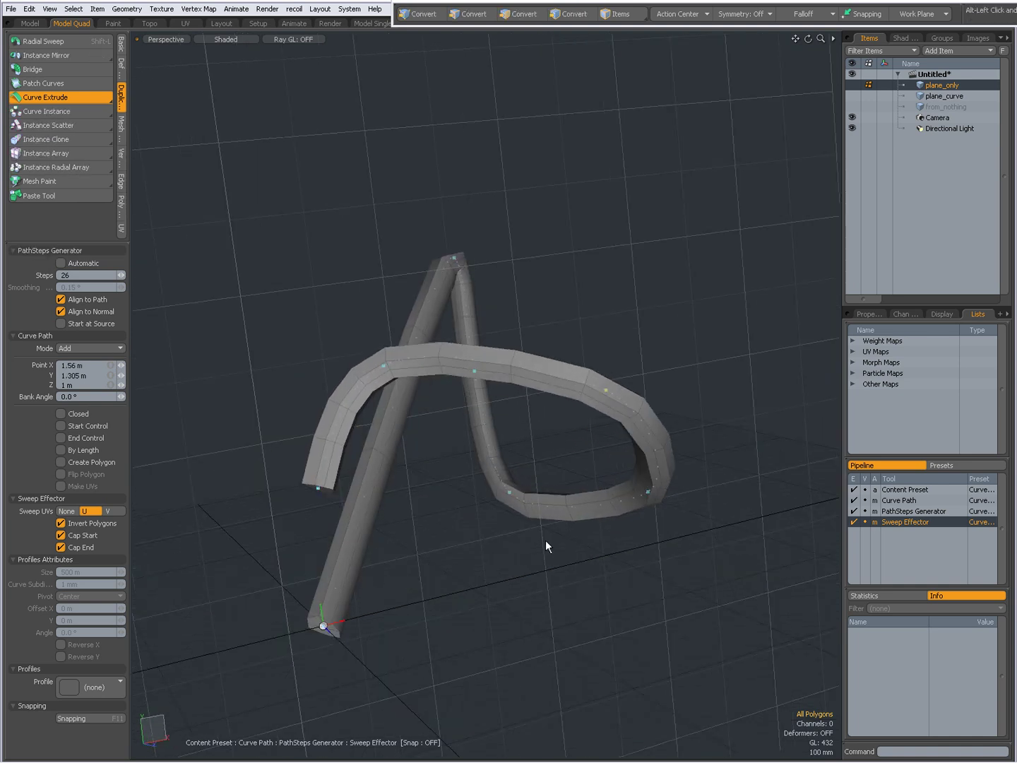
left_click_drag(545, 542, 453, 474, "alt")
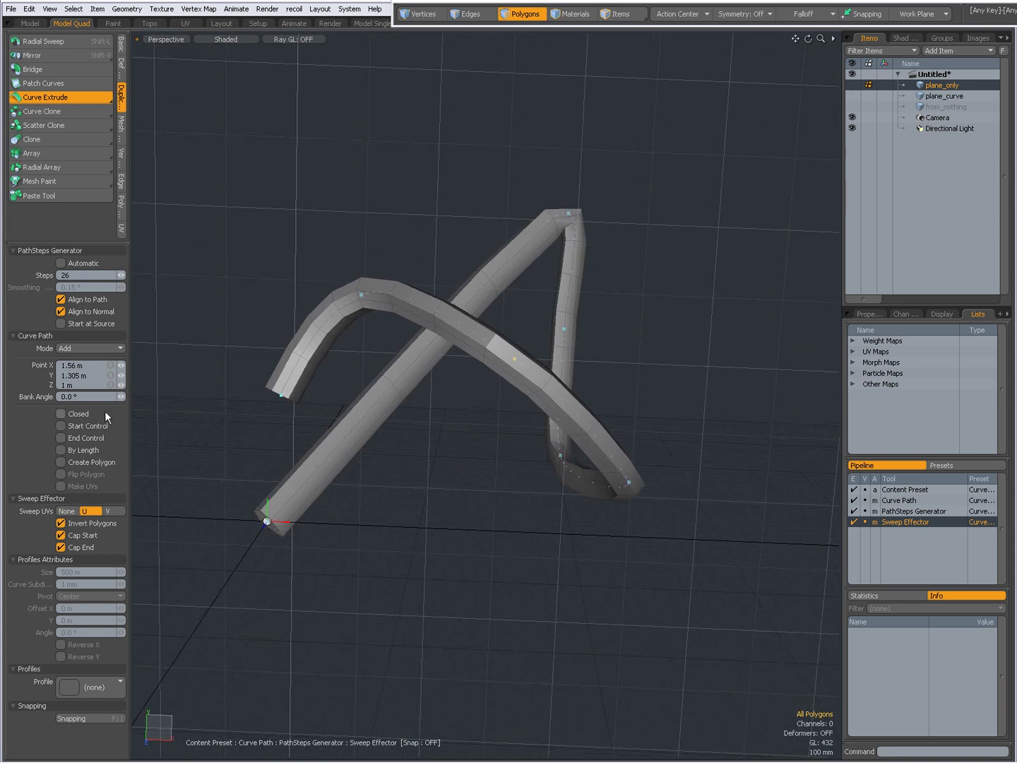
- Bank the tube at two curve points, 36.2° then up to 66.7°, to twist it
left_click_drag(301, 393, 538, 424, "alt")
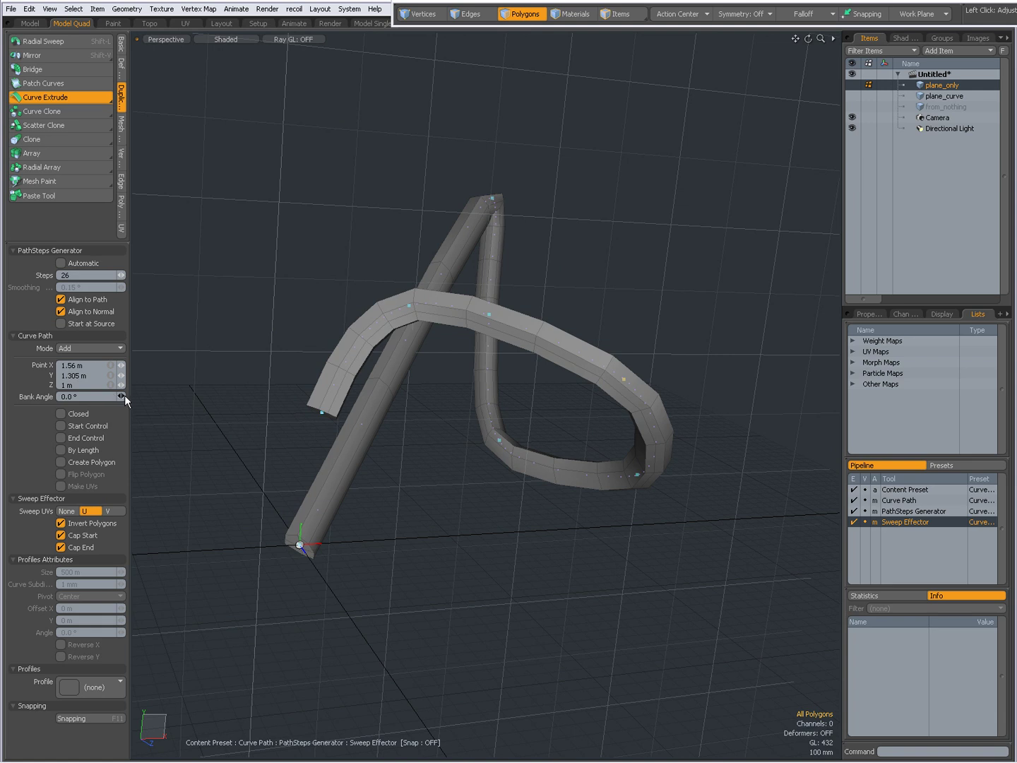
left_click_drag(125, 395, 124, 395)
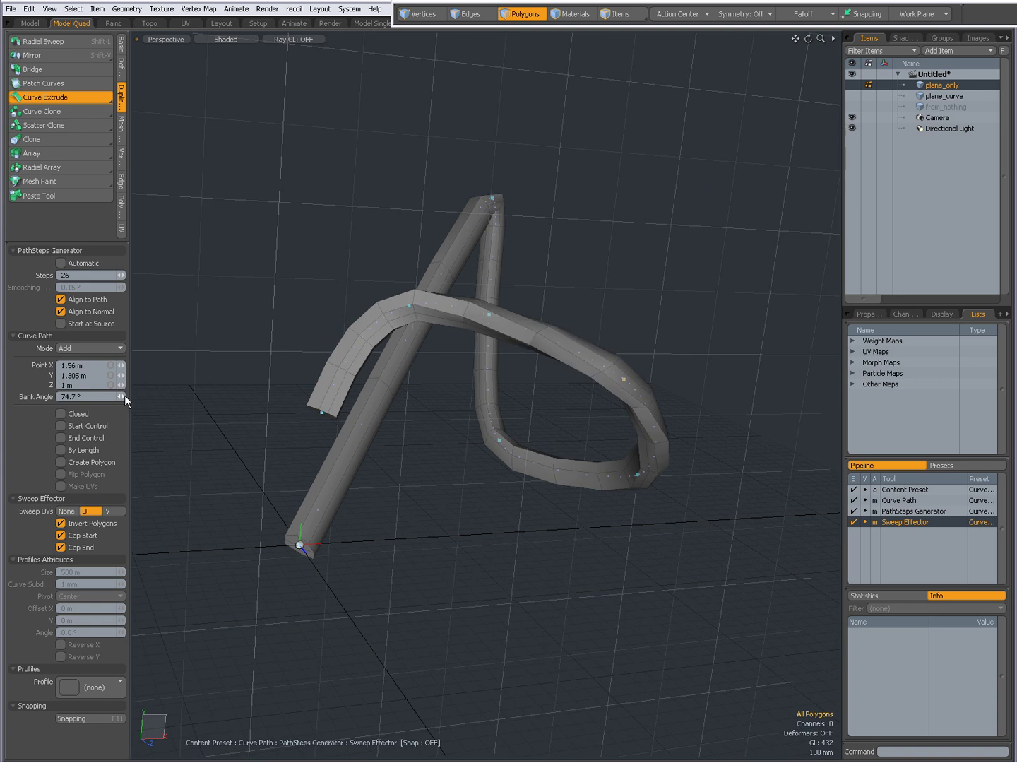
left_click(491, 315)
left_click_drag(125, 395, 125, 395)
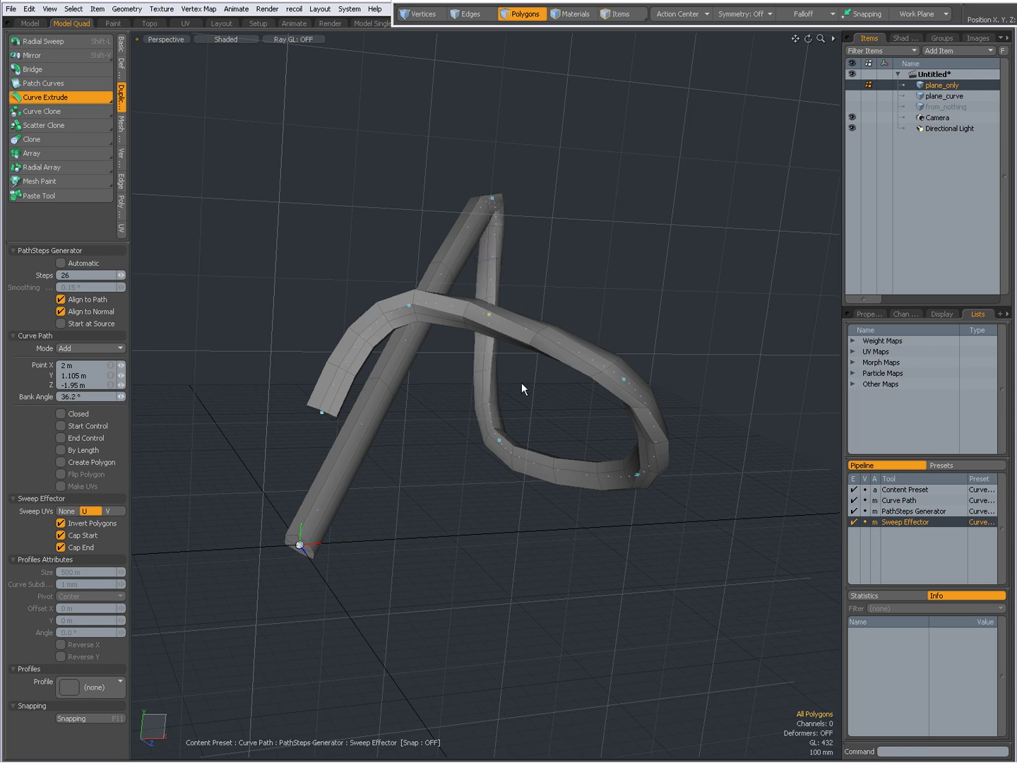
left_click_drag(538, 377, 428, 373, "alt")
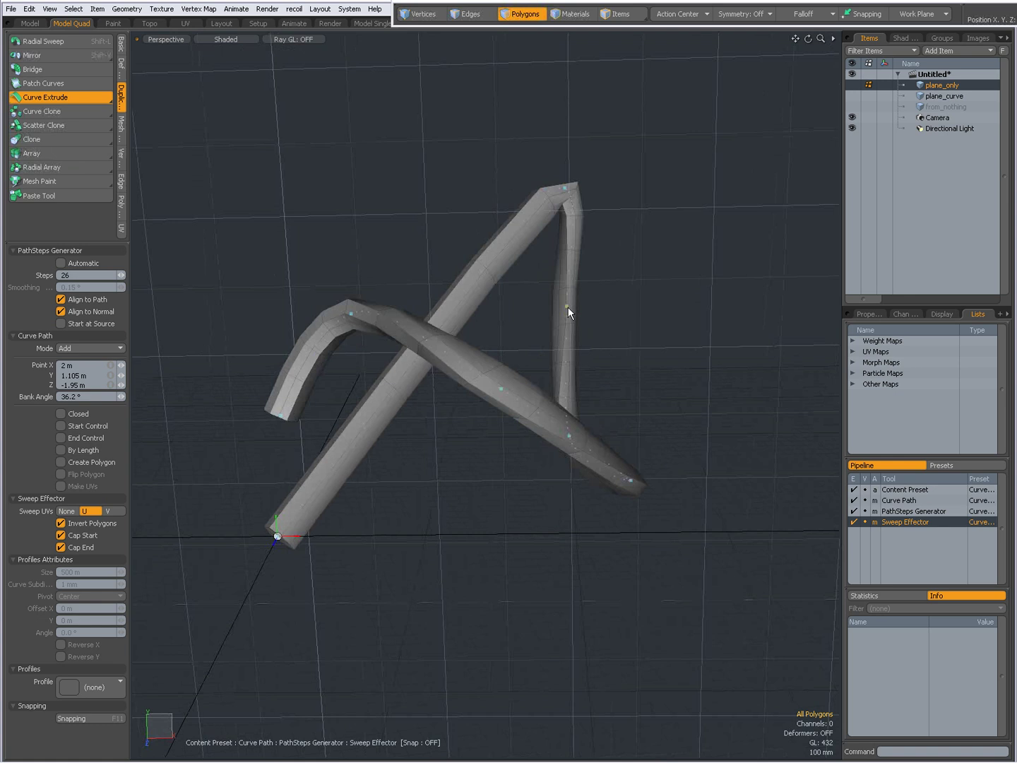
left_click_drag(123, 396, 125, 395)
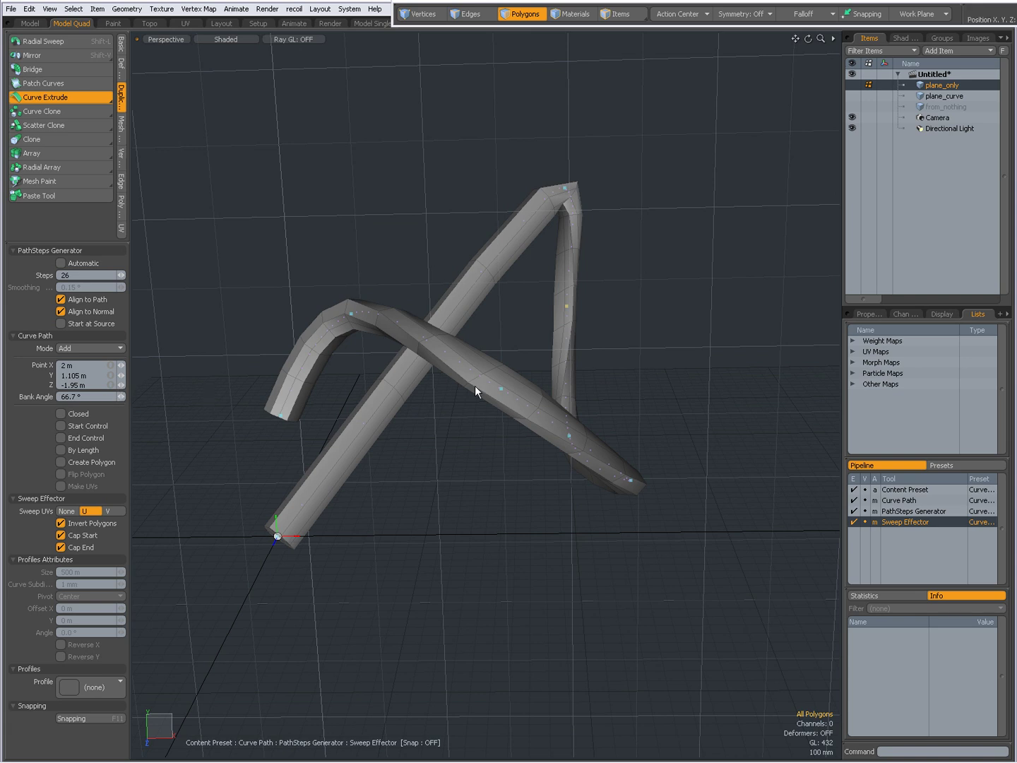
key("alt")
mouse_move(580, 398)
left_mouse_down("alt")
mouse_move(555, 396)
mouse_move(567, 404)
left_mouse_up("alt")
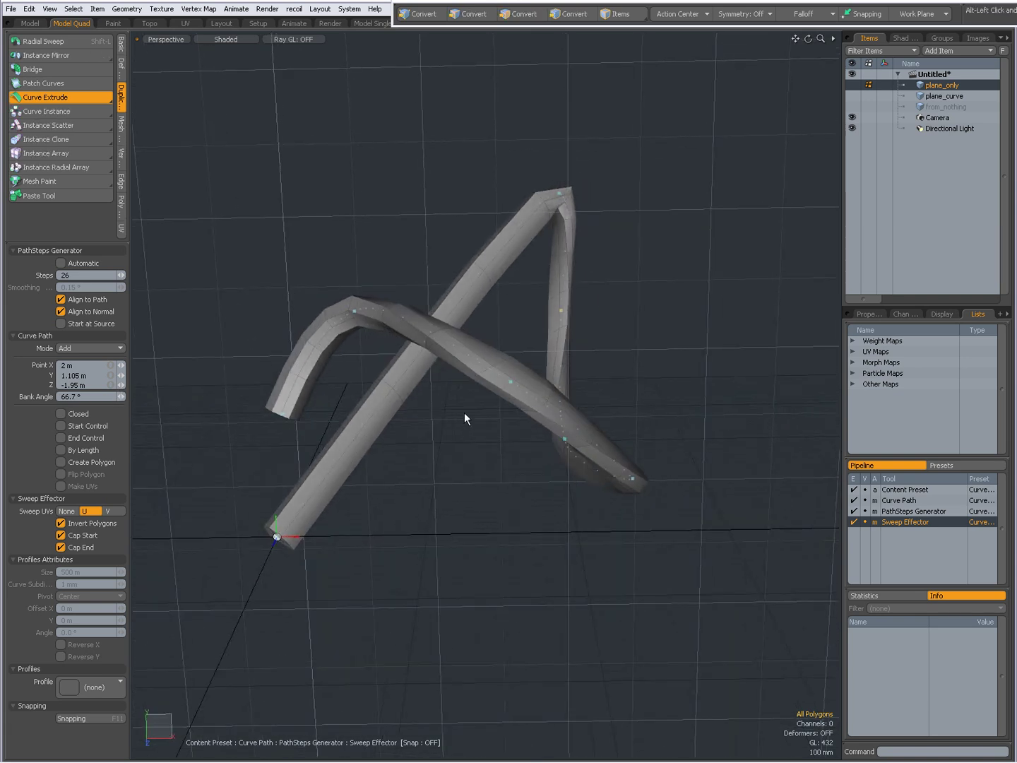
left_click_drag(464, 412, 428, 412, "alt")
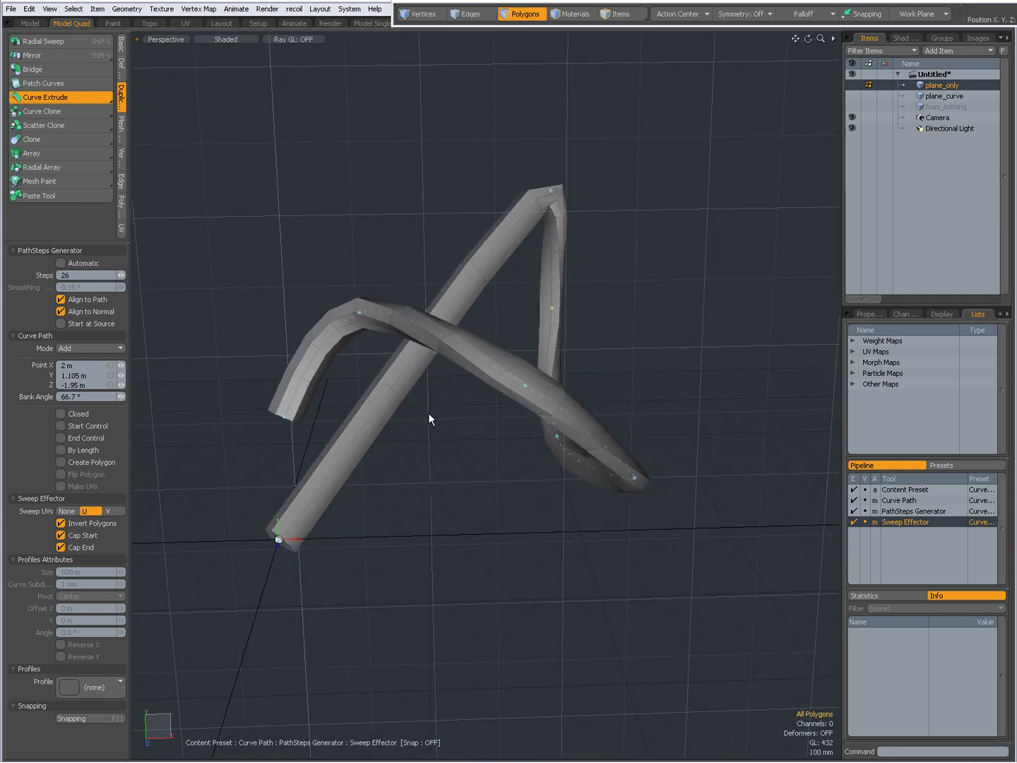
left_click(60, 412)
left_click_drag(256, 492, 367, 457, "alt")
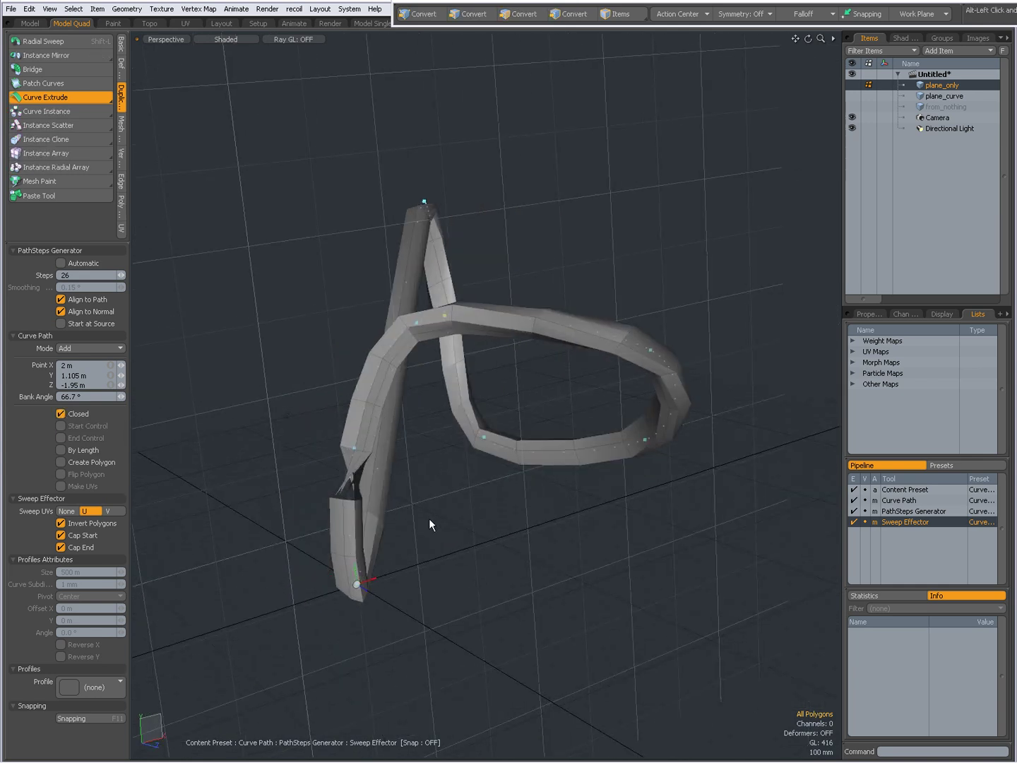
left_click_drag(428, 523, 284, 442, "alt")
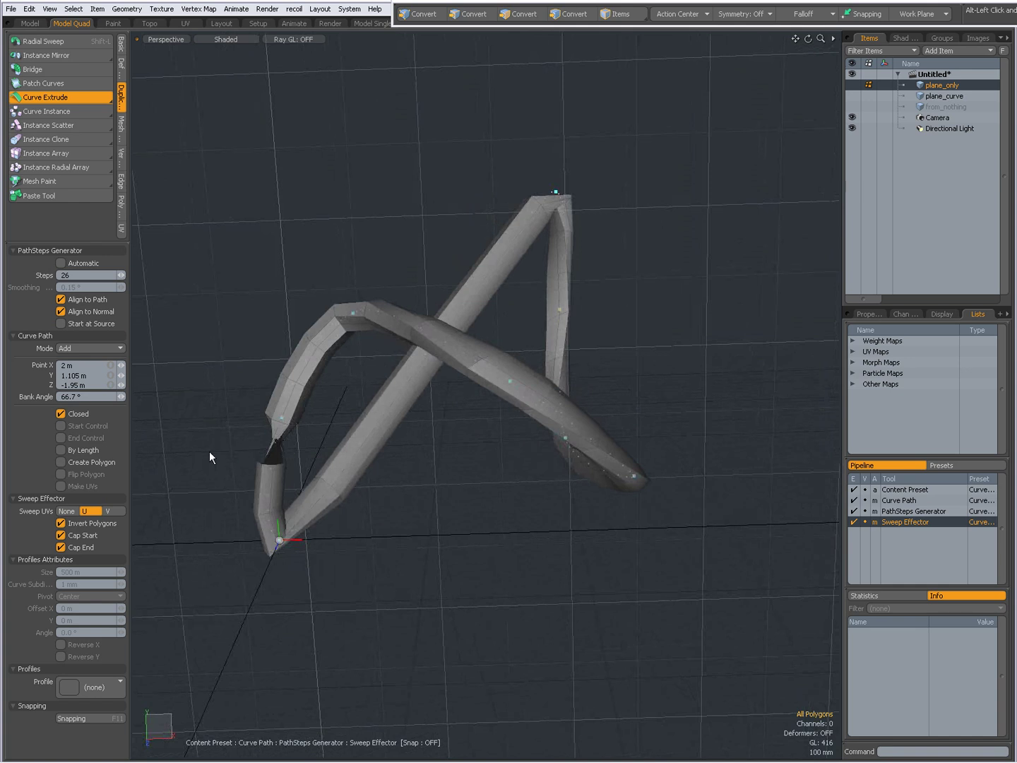
left_click_drag(208, 451, 305, 432, "alt")
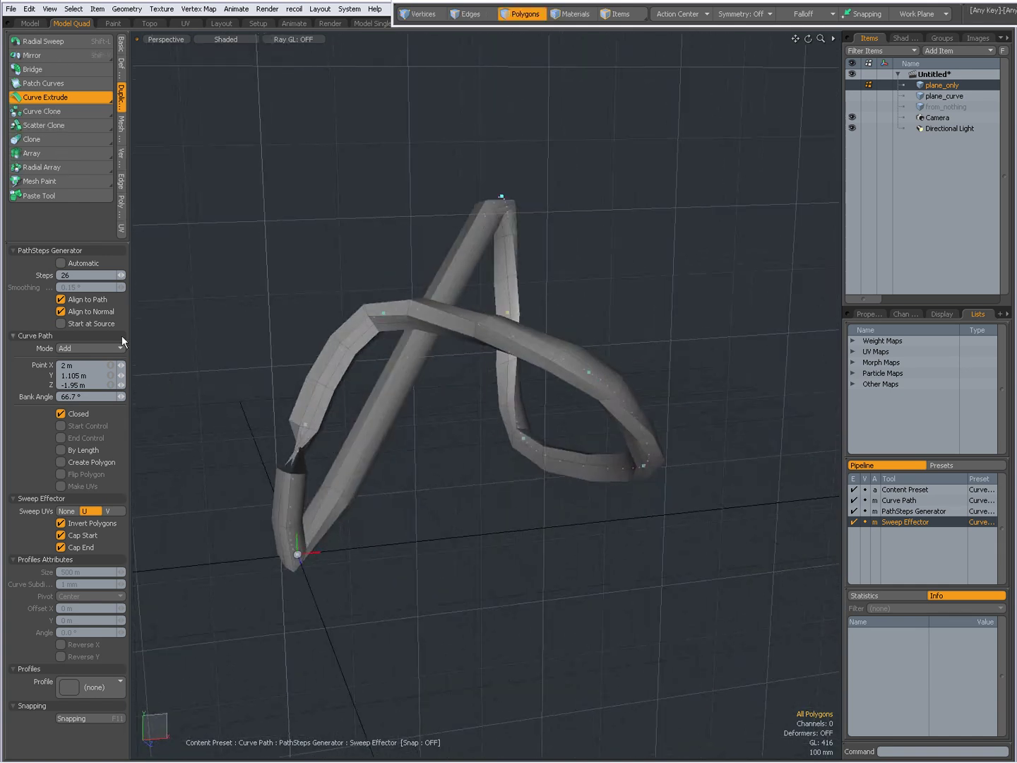
left_click(60, 312)
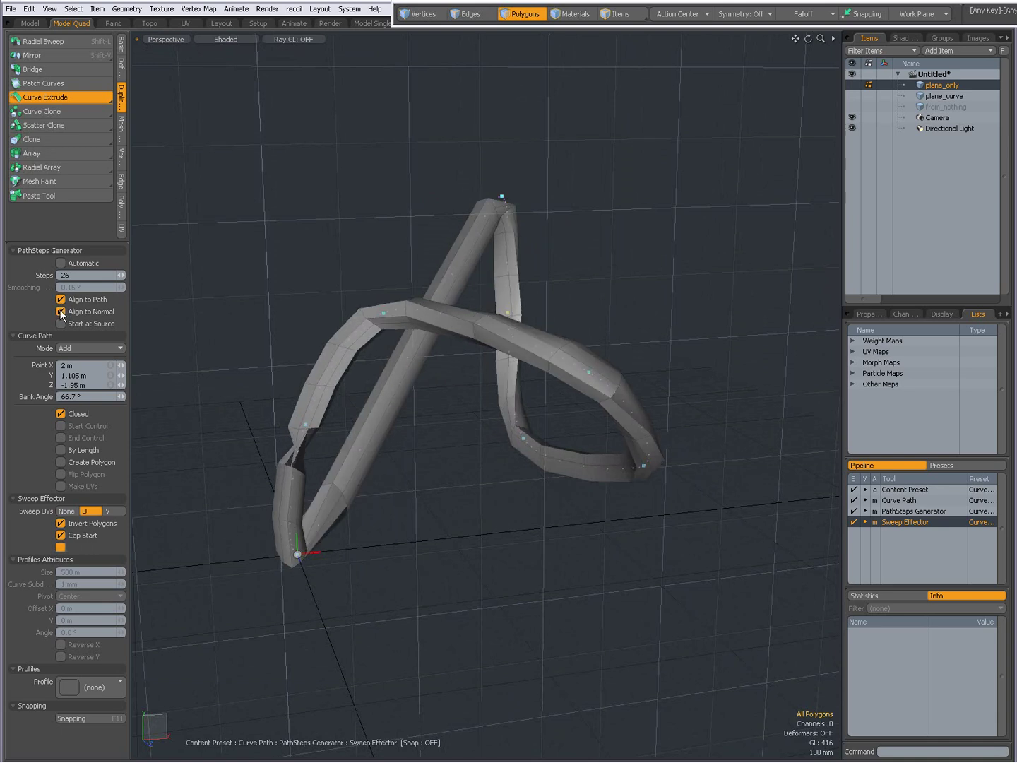
left_click(60, 299)
left_click_drag(342, 422, 492, 471, "alt")
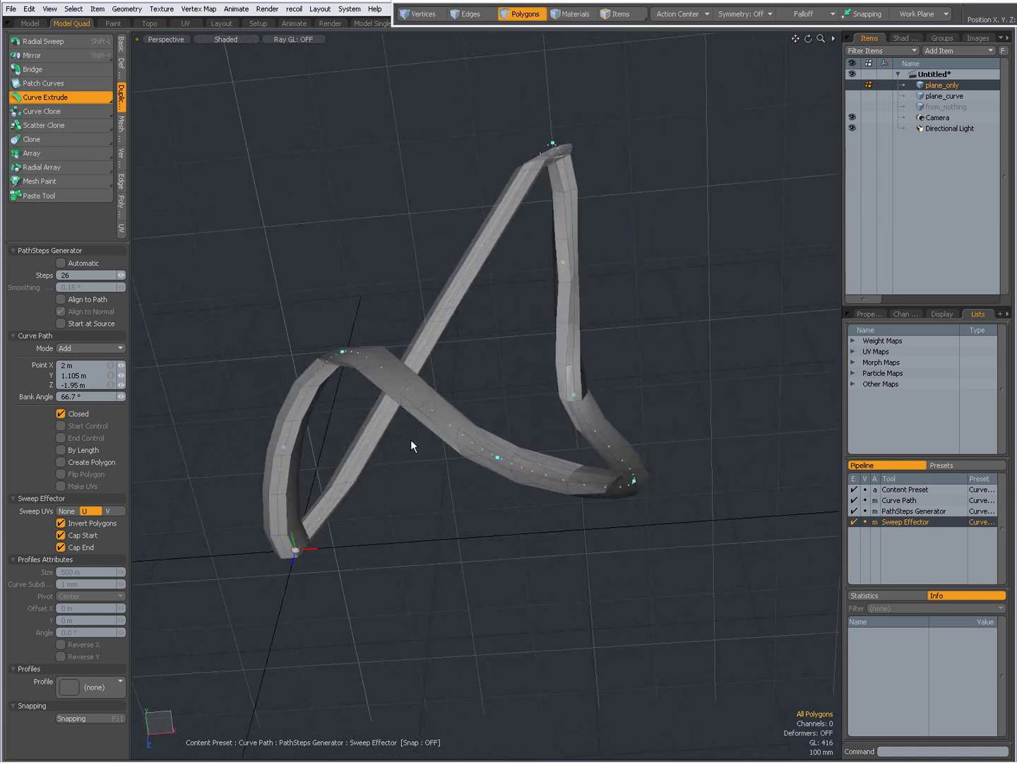
left_click(60, 299)
left_click(60, 414)
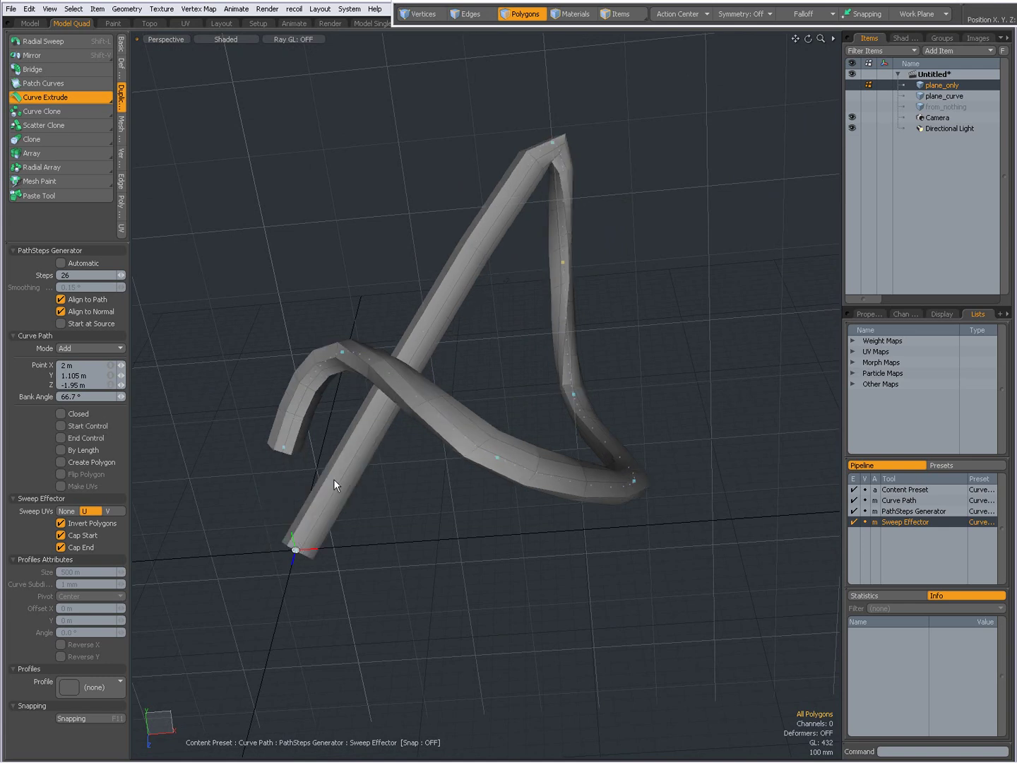
left_click_drag(333, 480, 311, 240, "alt")
- Enable Start Control and drag its handle to 625 mm, 1.985 m, 0 m
left_click(60, 426)
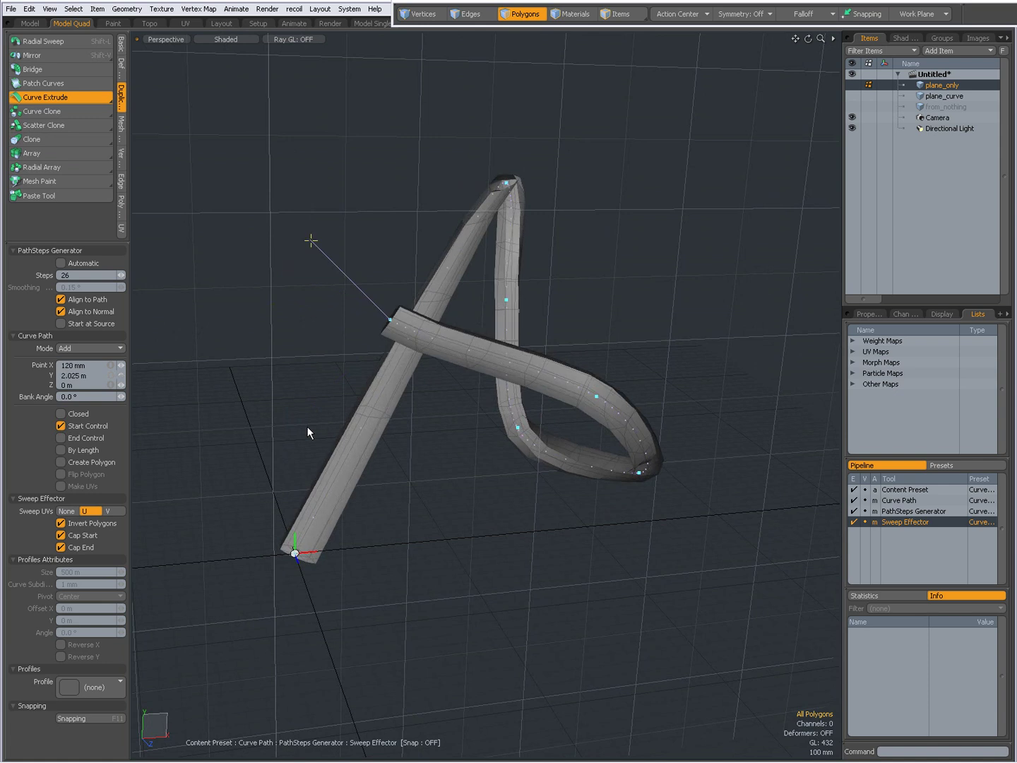
mouse_move(307, 426)
left_mouse_down()
mouse_move(261, 405)
mouse_move(275, 402)
mouse_move(283, 371)
mouse_move(289, 411)
mouse_move(302, 335)
mouse_move(272, 388)
mouse_move(279, 412)
mouse_move(294, 304)
left_mouse_up()
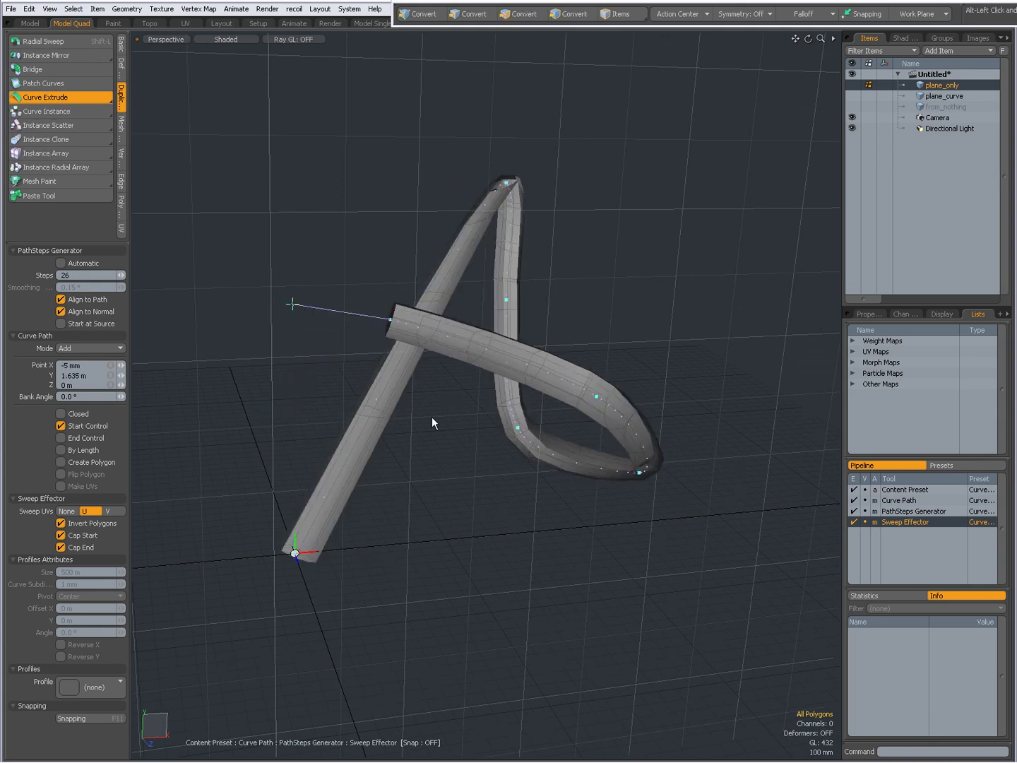
left_click_drag(432, 416, 282, 428, "alt")
mouse_move(242, 316)
left_mouse_down()
mouse_move(263, 291)
mouse_move(333, 259)
mouse_move(382, 256)
mouse_move(326, 258)
mouse_move(243, 315)
left_mouse_up()
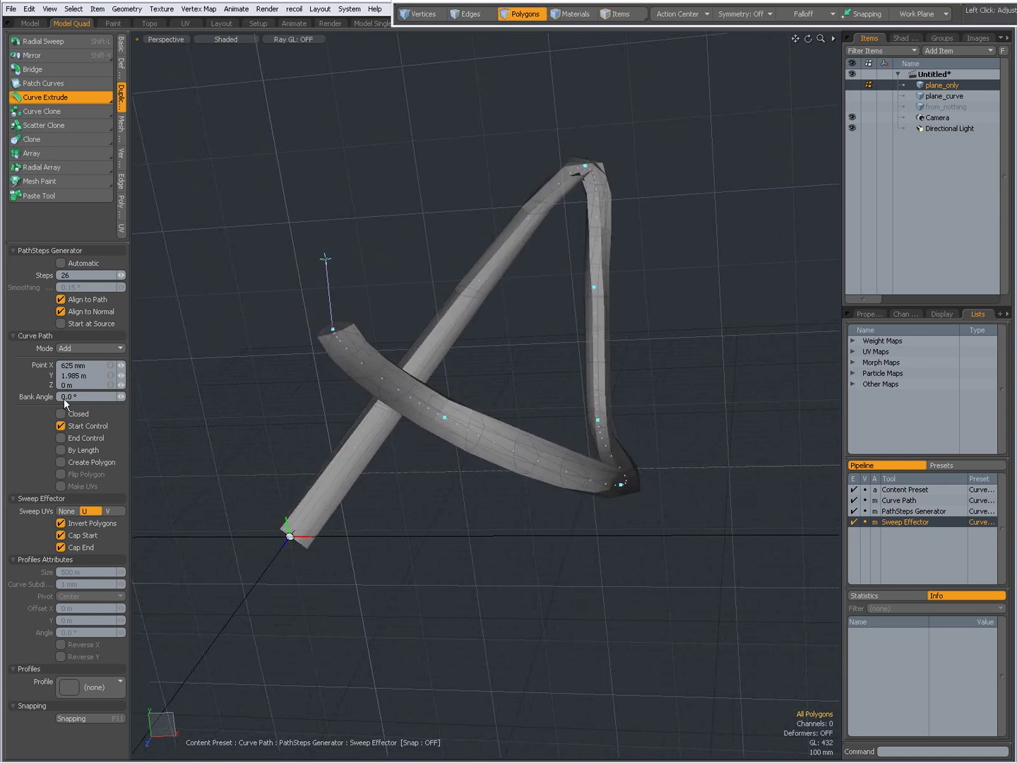
- Turn off Start Control so the tube follows only the curve, then inspect its end
left_click(61, 425)
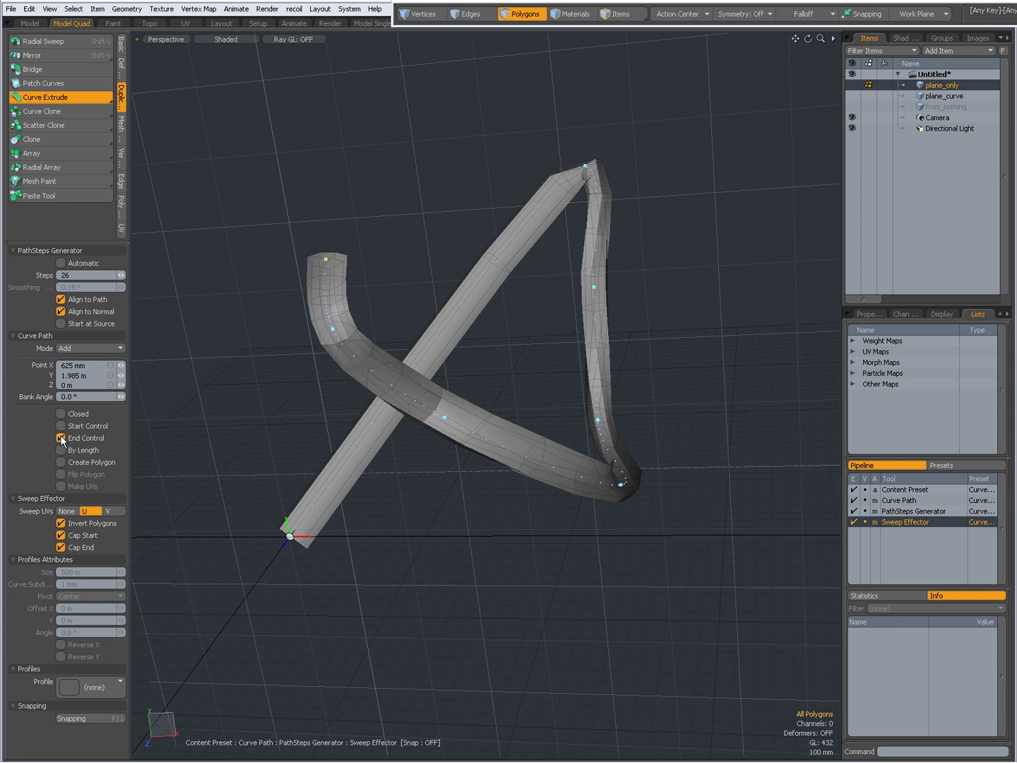
mouse_move(276, 576)
left_mouse_down("alt")
mouse_move(379, 545)
mouse_move(340, 551)
mouse_move(290, 520)
mouse_move(509, 152)
mouse_move(569, 146)
mouse_move(529, 152)
left_mouse_up("alt")
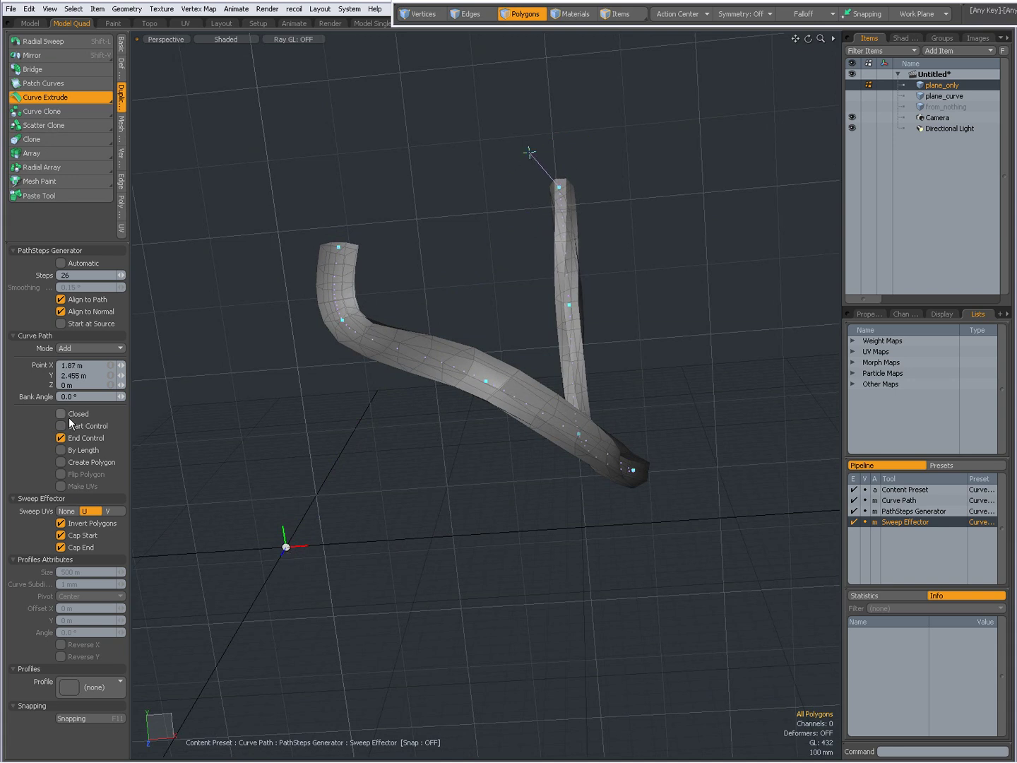
left_click_drag(233, 509, 330, 485, "alt")
- Toggle Invert Polygons off, on and off again, leaving the tube's polygons uninverted
left_click(86, 525)
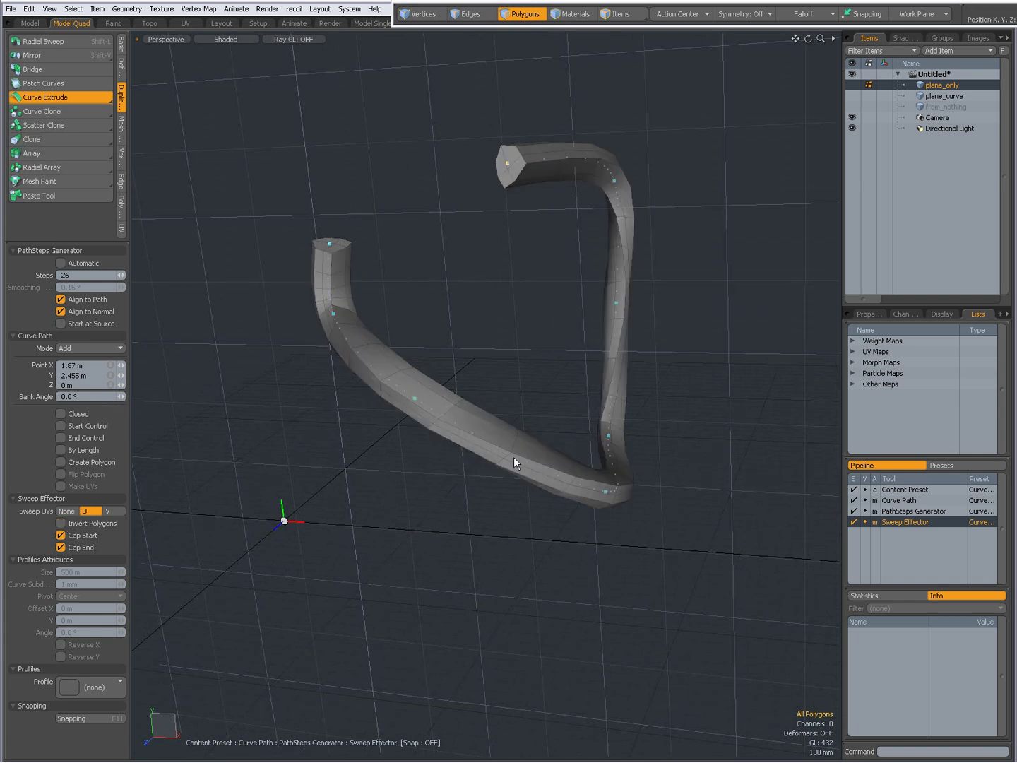
left_click(60, 524)
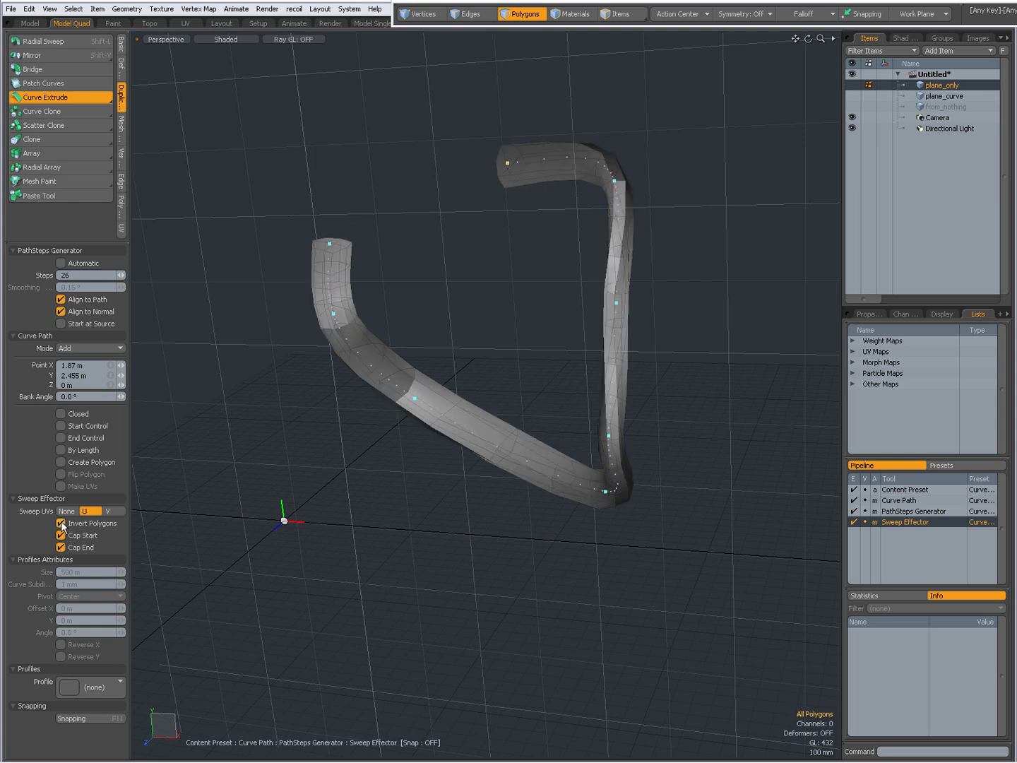
left_click(61, 524)
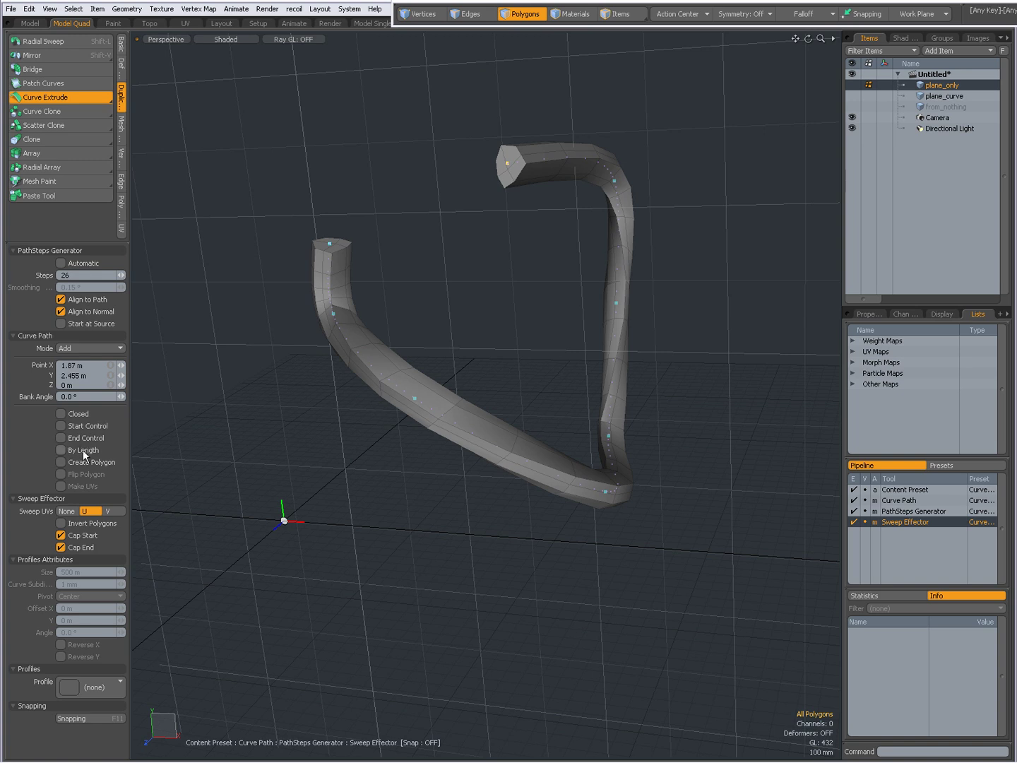
- Drag a curve point down-left to X 105 mm, Y -760 mm to bend the tube
left_click_drag(353, 427, 434, 431, "alt")
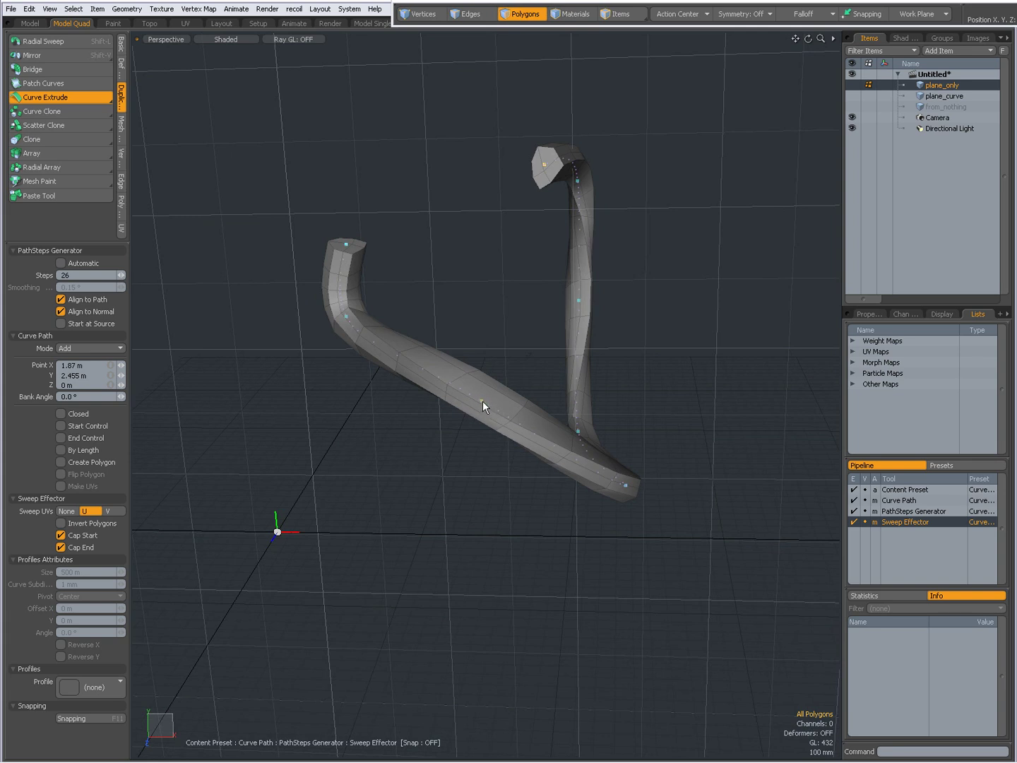
mouse_move(481, 399)
left_mouse_down()
mouse_move(330, 636)
mouse_move(263, 713)
left_mouse_up()
left_click_drag(410, 583, 524, 513, "alt+shift")
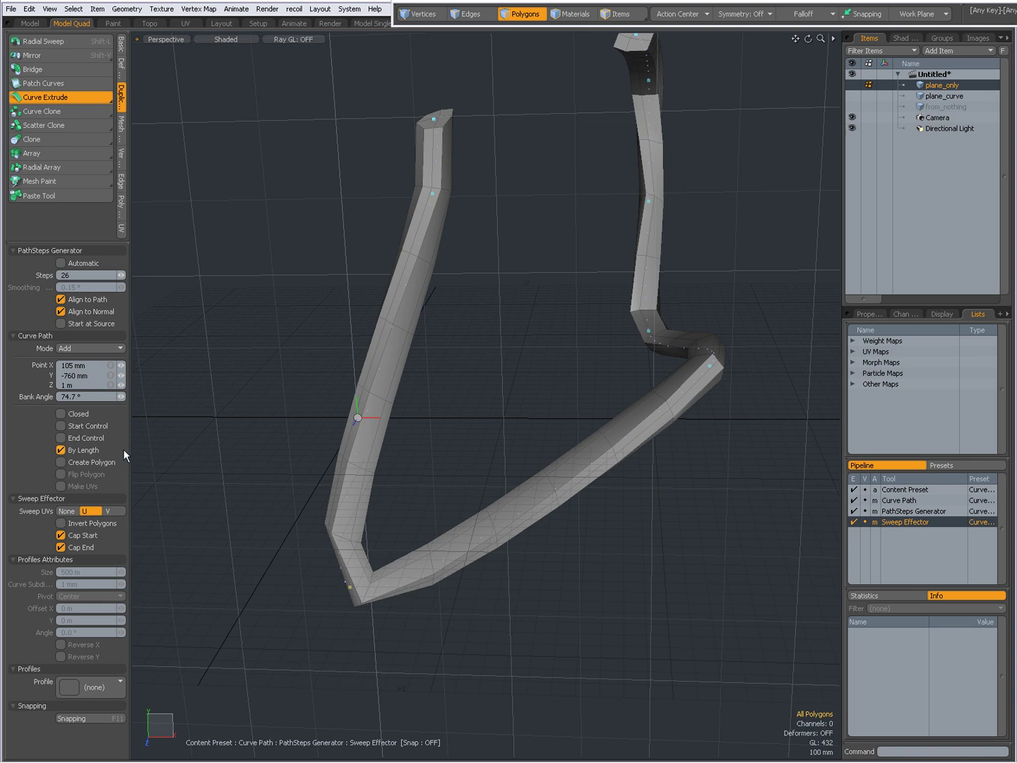
- Enable Create Polygon, compare it toggled off and back on, and orbit to inspect the mesh
left_click(60, 462)
left_click_drag(371, 517, 482, 387, "alt")
left_click_drag(432, 336, 588, 376, "ctrl+alt")
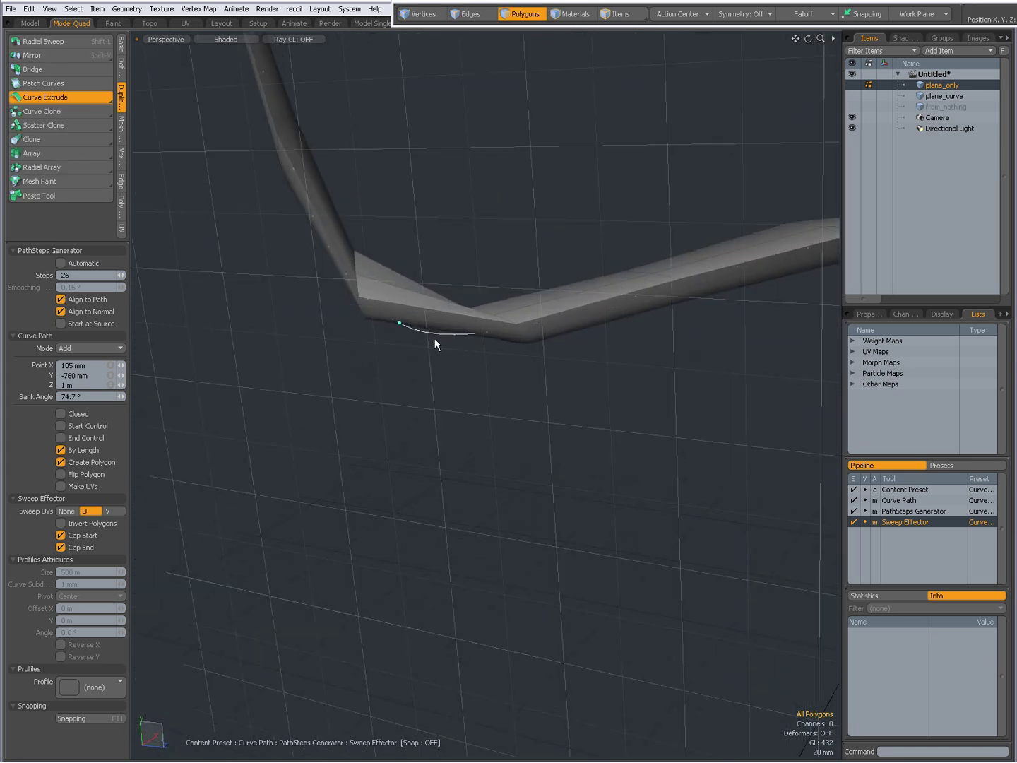
left_click(61, 462)
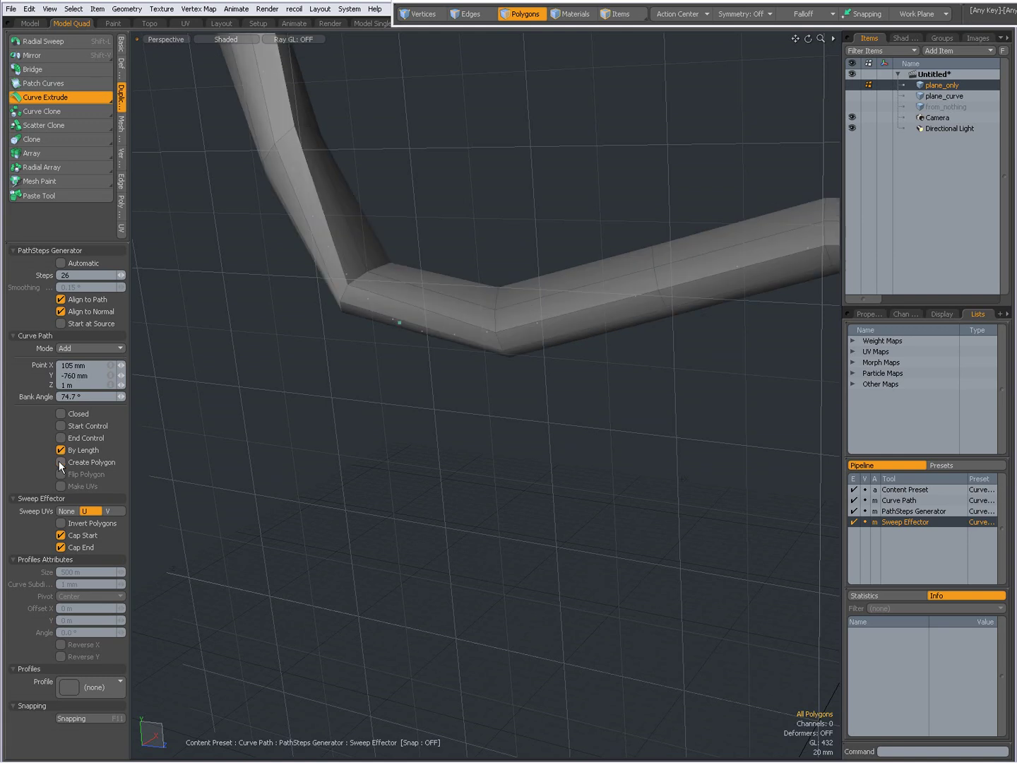
left_click(60, 461)
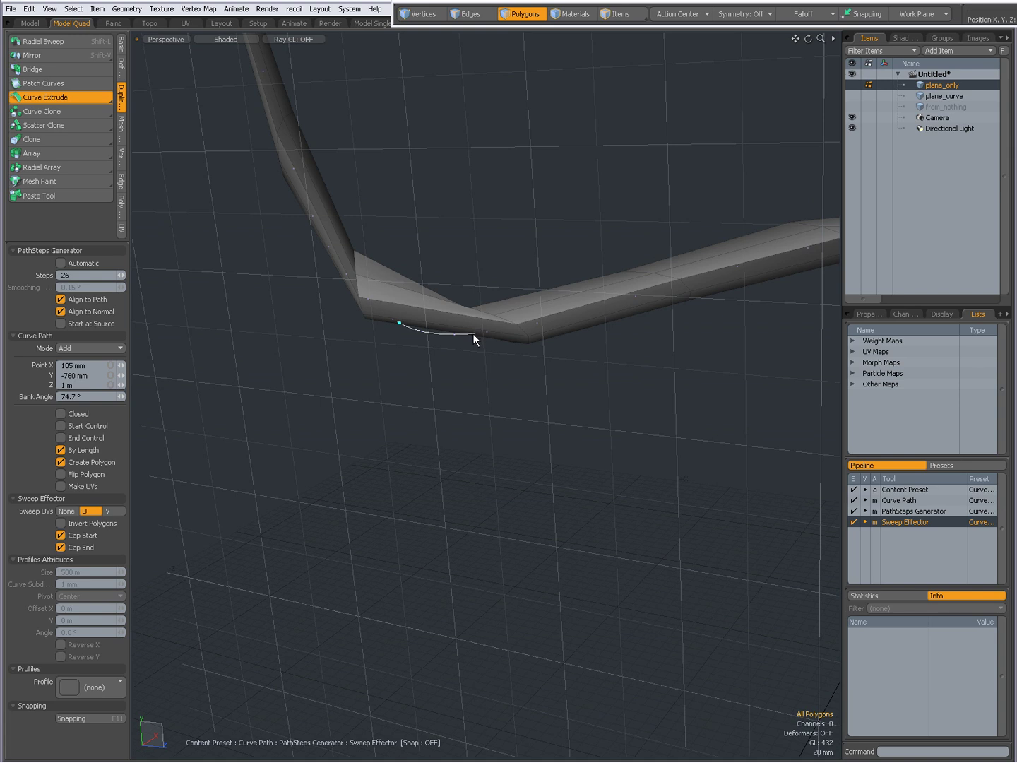
mouse_move(470, 397)
left_mouse_down("alt")
mouse_move(319, 351)
mouse_move(443, 402)
mouse_move(463, 397)
left_mouse_up("alt")
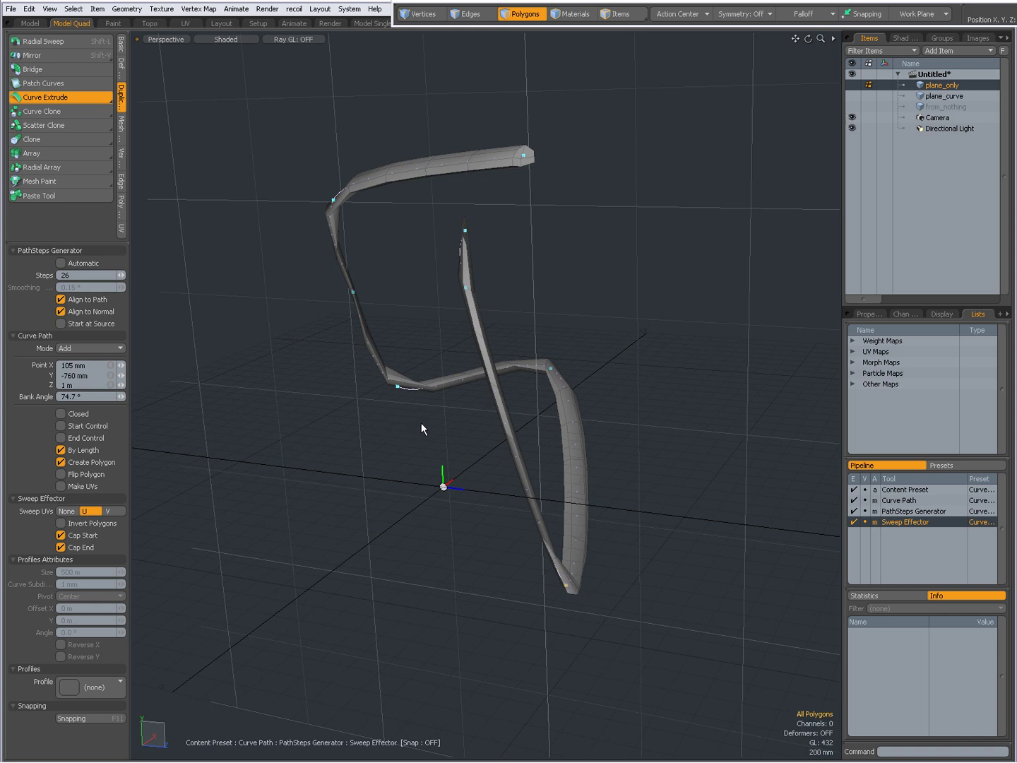
key("alt")
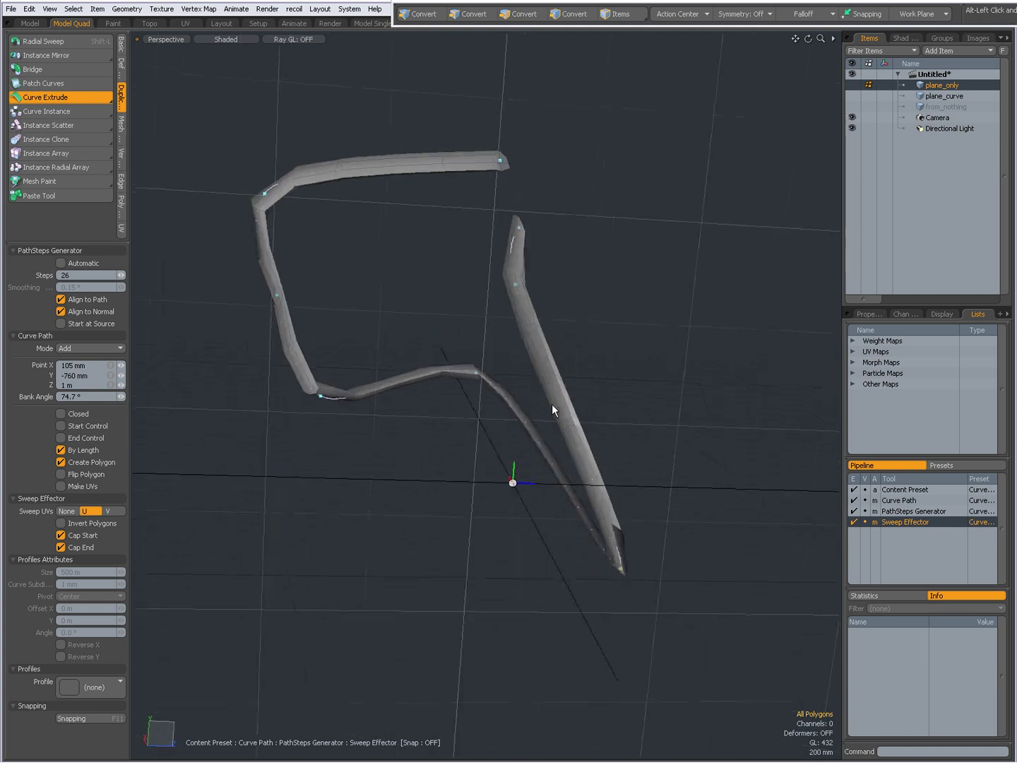
left_click_drag(552, 403, 315, 398, "alt")
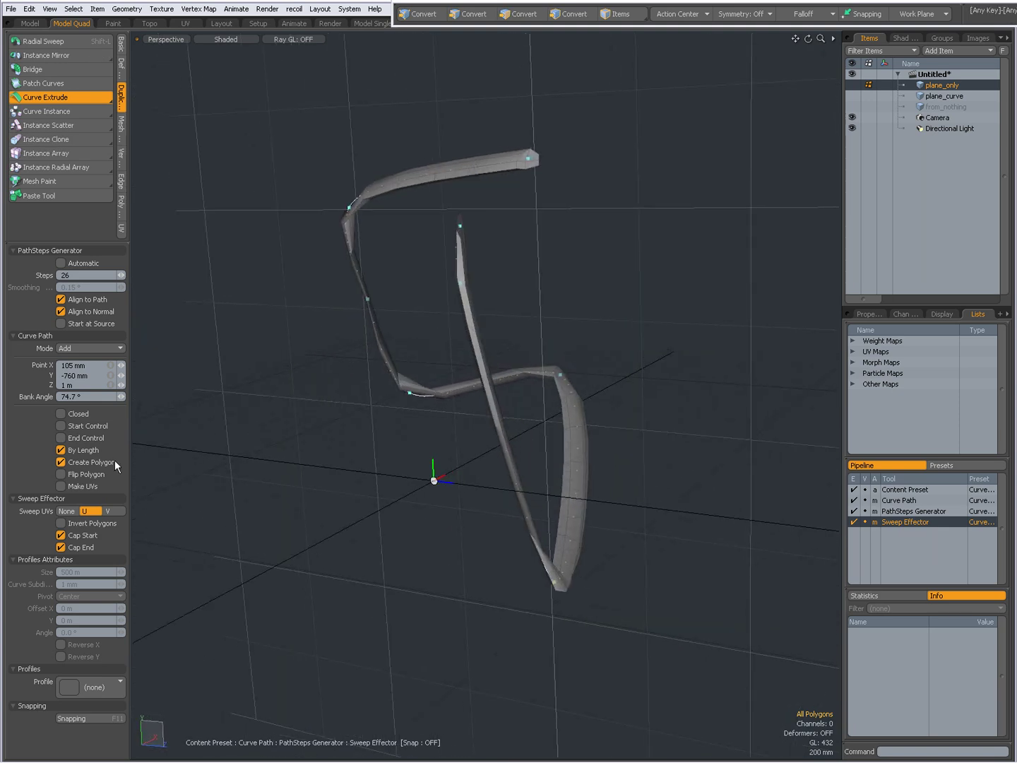
left_click_drag(595, 470, 517, 425, "alt")
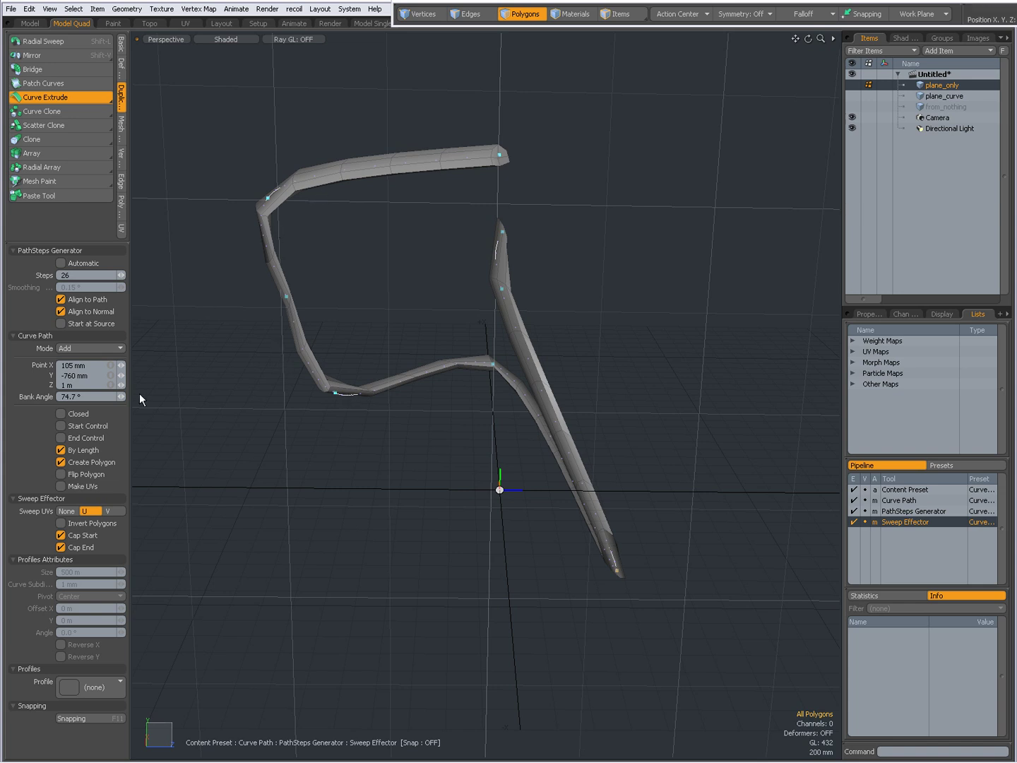
- Turn off Create Polygon and choose the Slot profile for the sweep
left_click(61, 460)
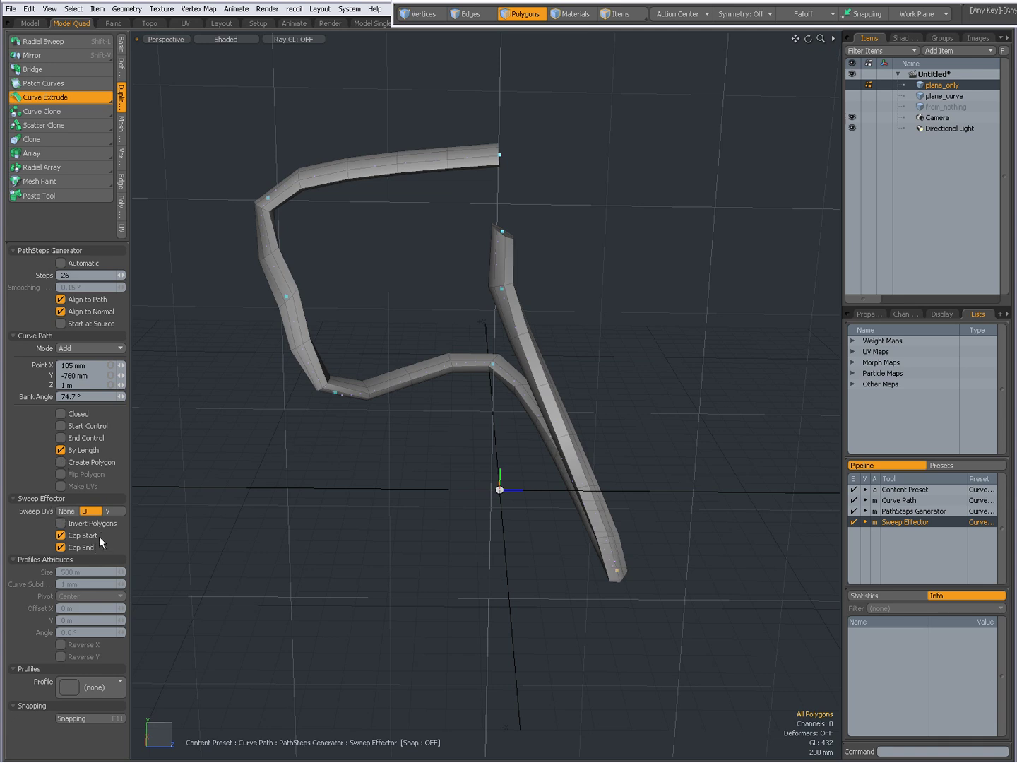
middle_click_drag(448, 489, 398, 495)
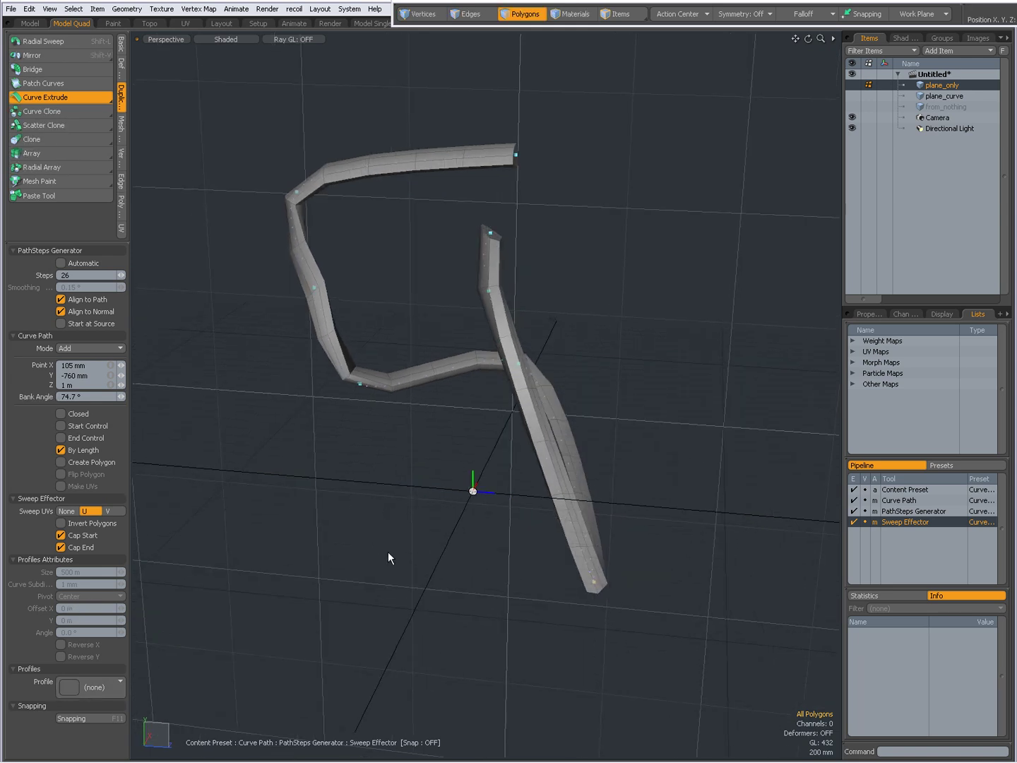
left_click(68, 690)
left_click(80, 435)
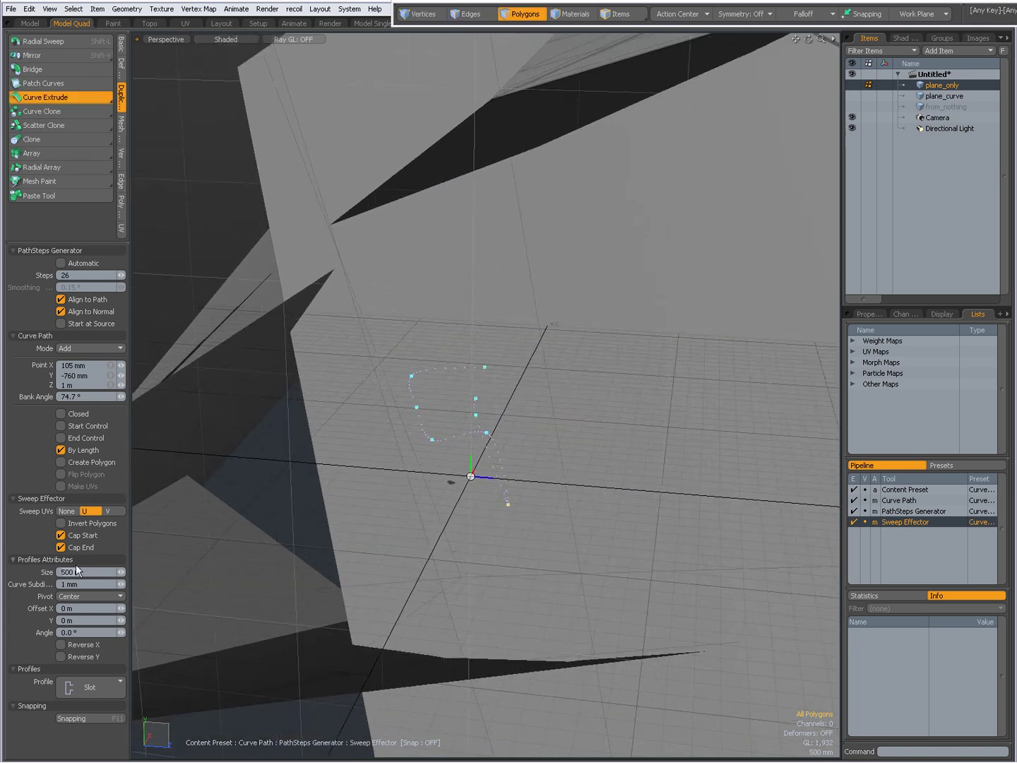
- Set the Slot profile's size to 1 m
left_click(75, 571)
type("1")
key("Return")
left_click_drag(525, 458, 318, 482, "alt")
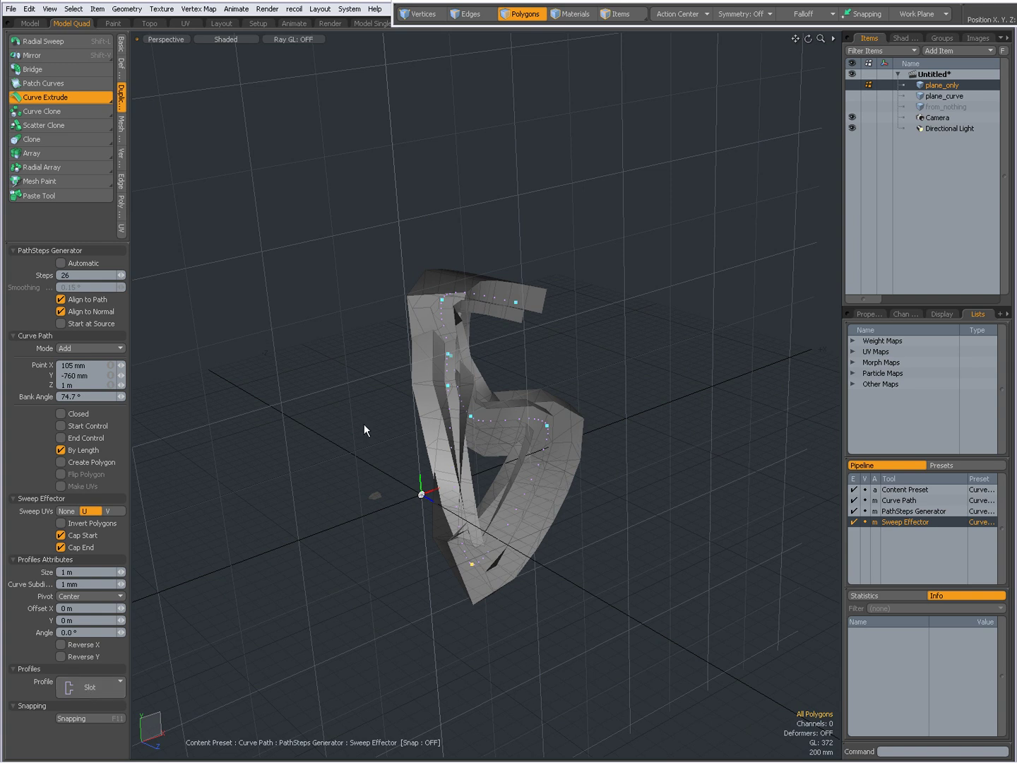
- Turn on Invert Polygons and inspect the flipped Slot sweep from several angles
left_click(61, 524)
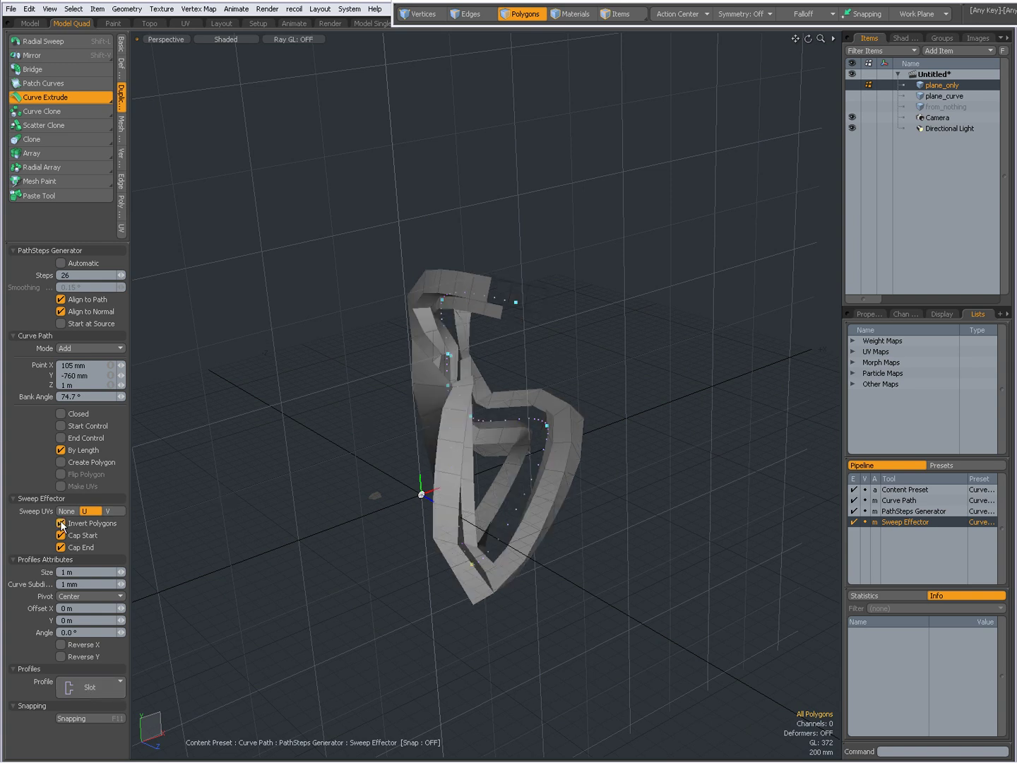
left_click_drag(386, 495, 668, 459, "alt")
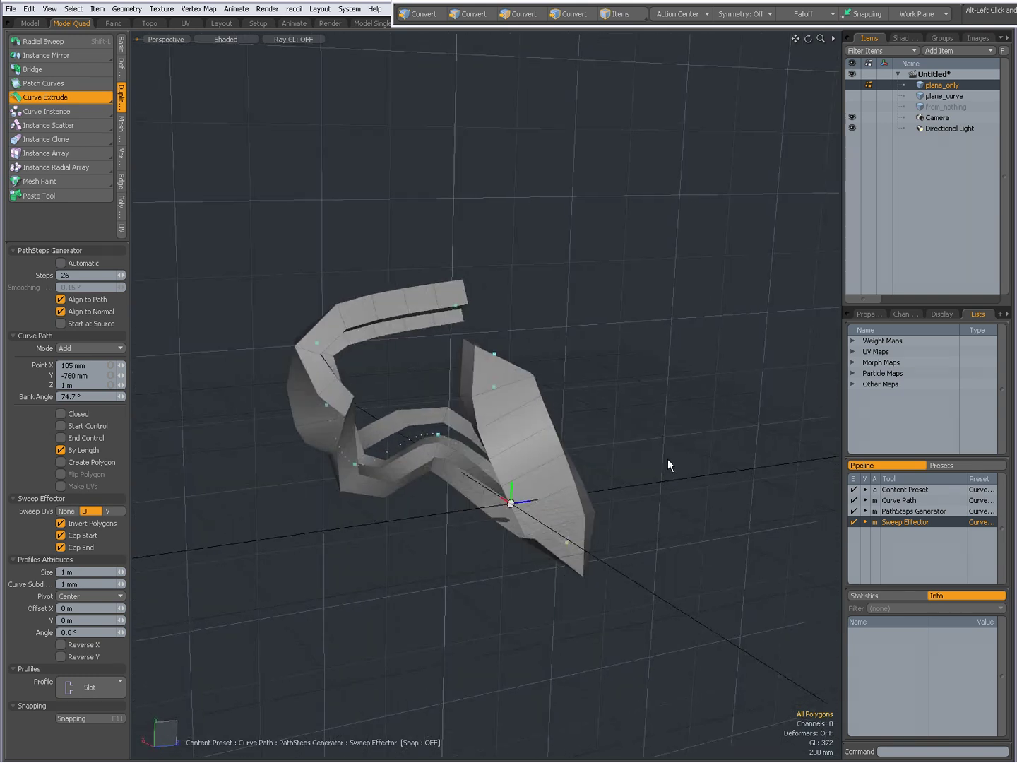
left_click_drag(506, 461, 579, 461, "ctrl+alt")
left_click_drag(544, 461, 662, 475, "alt")
mouse_move(555, 333)
left_mouse_down("alt")
mouse_move(548, 366)
mouse_move(375, 423)
mouse_move(538, 334)
left_mouse_up("alt")
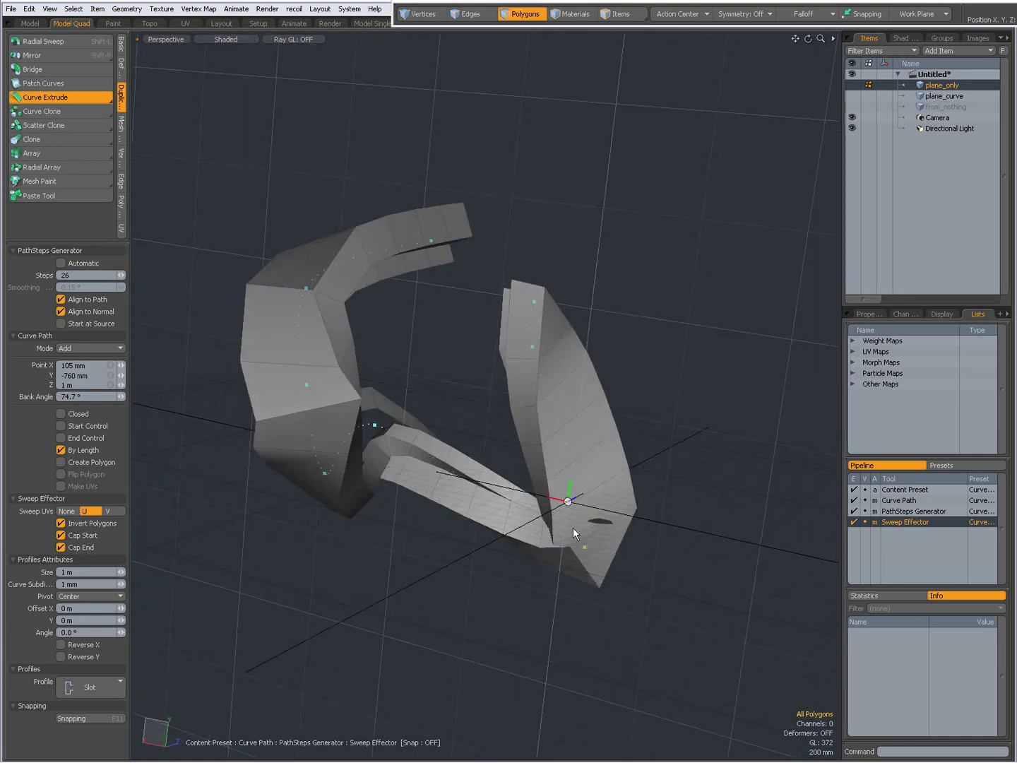
left_click_drag(574, 527, 544, 506, "alt")
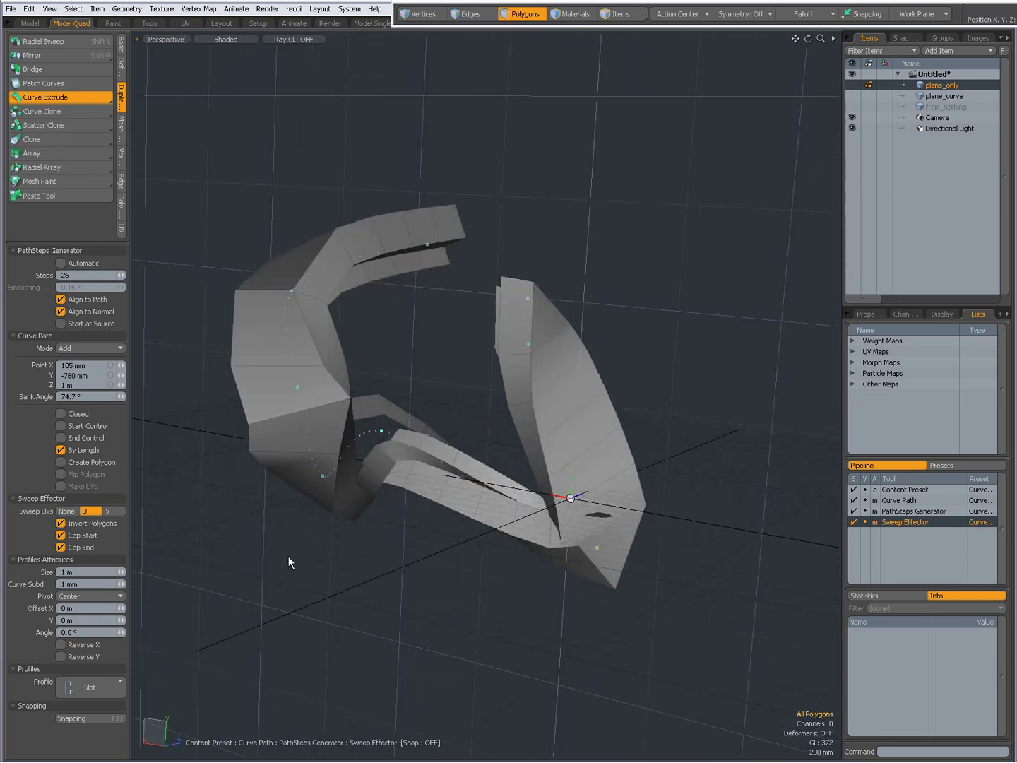
- Try Reverse X on the profile, then revert both Reverse X and Invert Polygons
left_click(60, 645)
left_click_drag(480, 451, 699, 433, "alt")
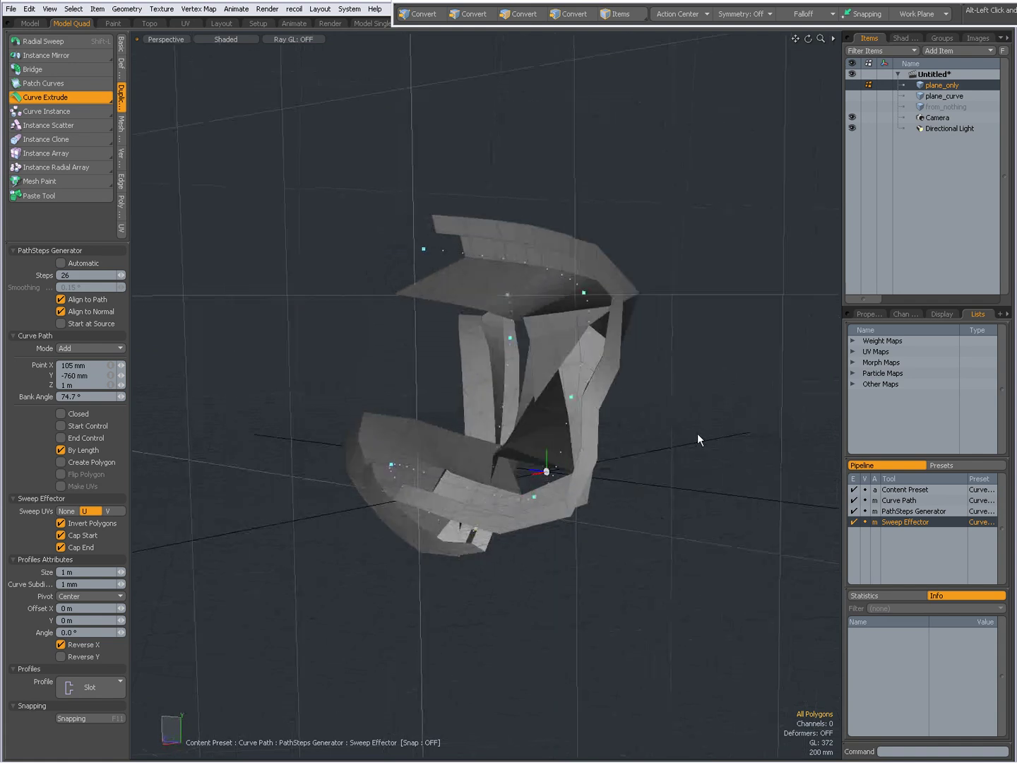
left_click(61, 524)
left_click_drag(502, 391, 592, 426, "alt")
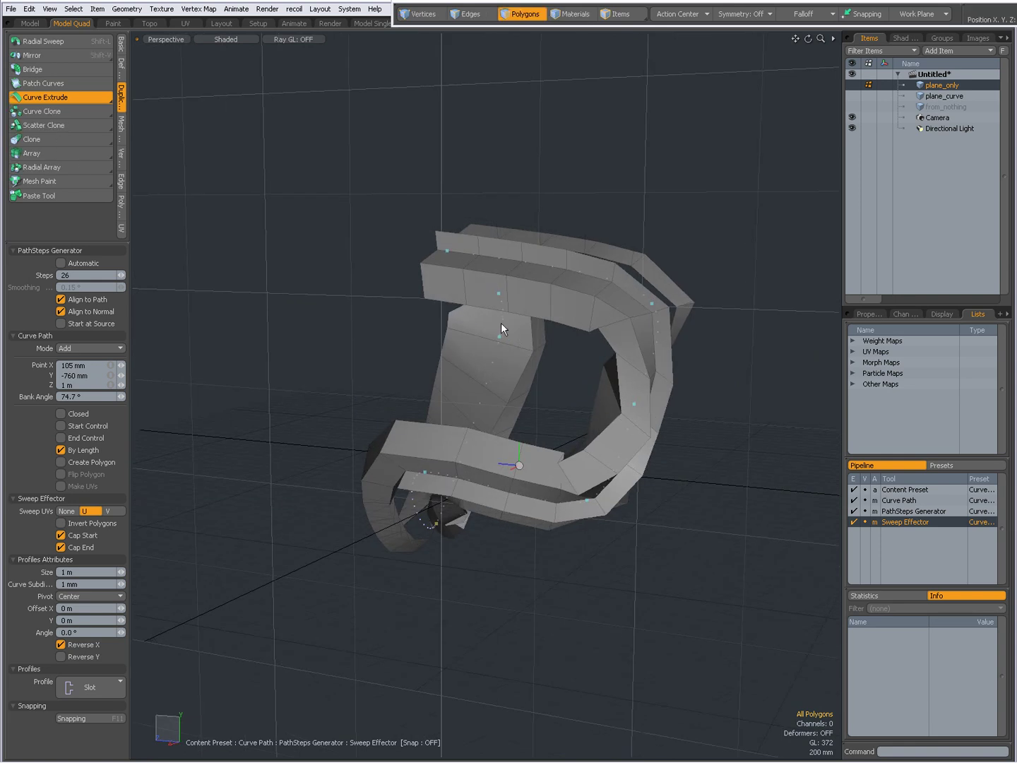
left_click_drag(675, 409, 551, 348, "alt")
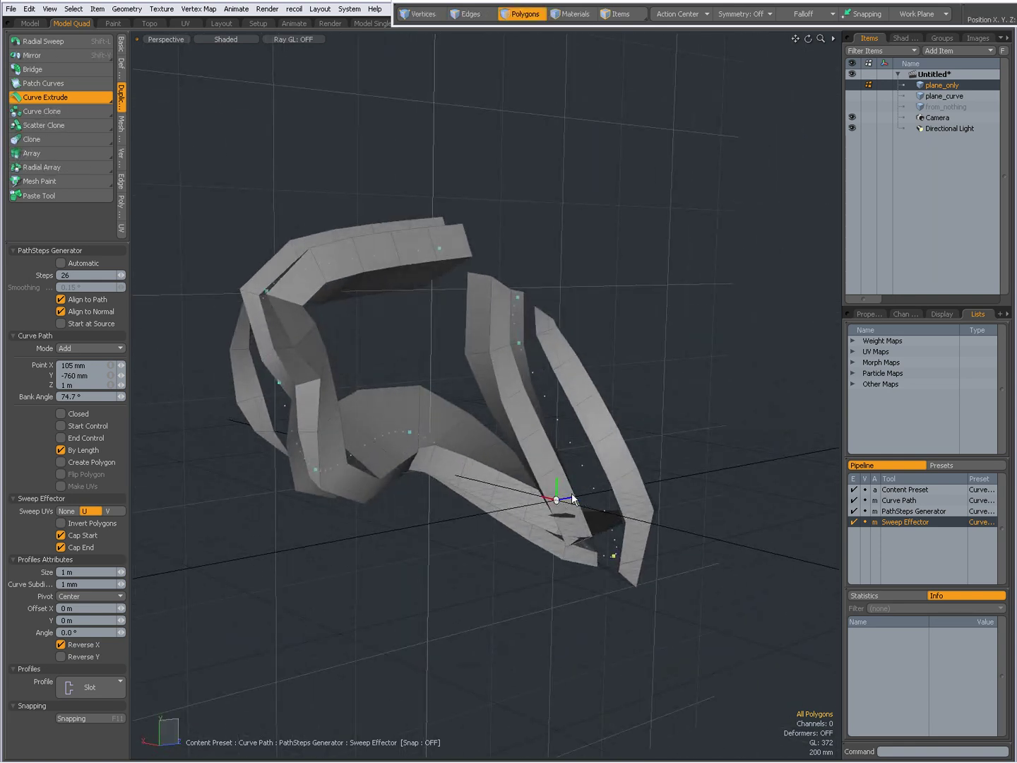
left_click(60, 645)
- Re-enable Invert Polygons, test Reverse Y twice leaving it off, and bring up the profile shapes
left_click(60, 523)
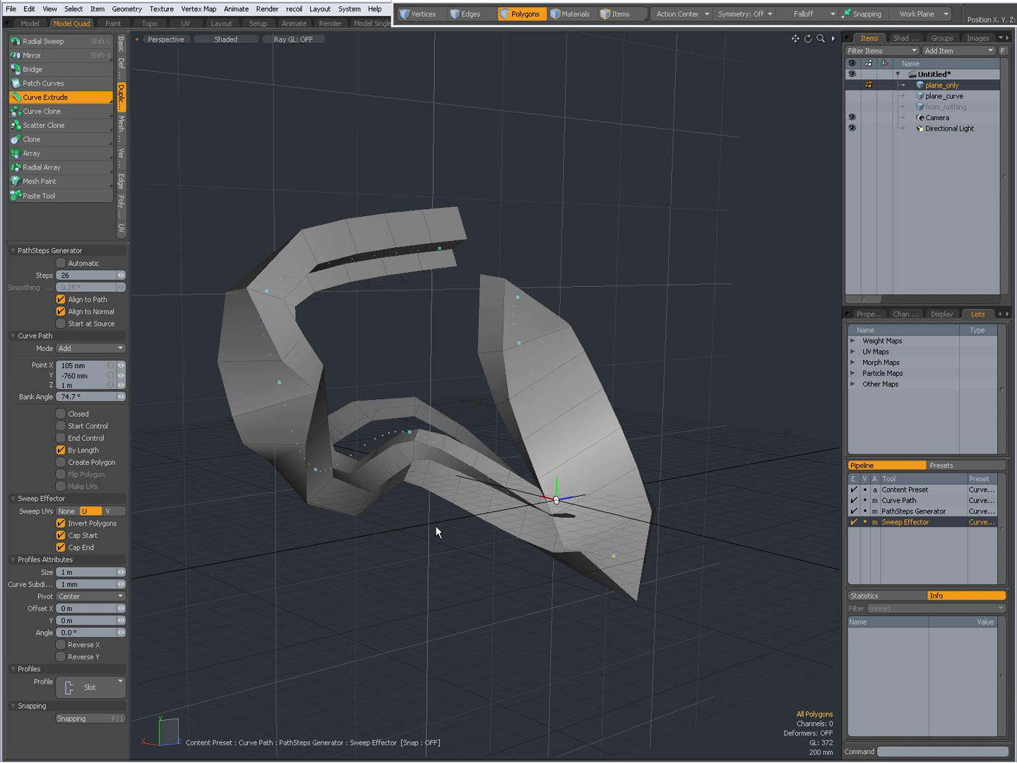
left_click(60, 657)
left_click(60, 657)
left_click(60, 657)
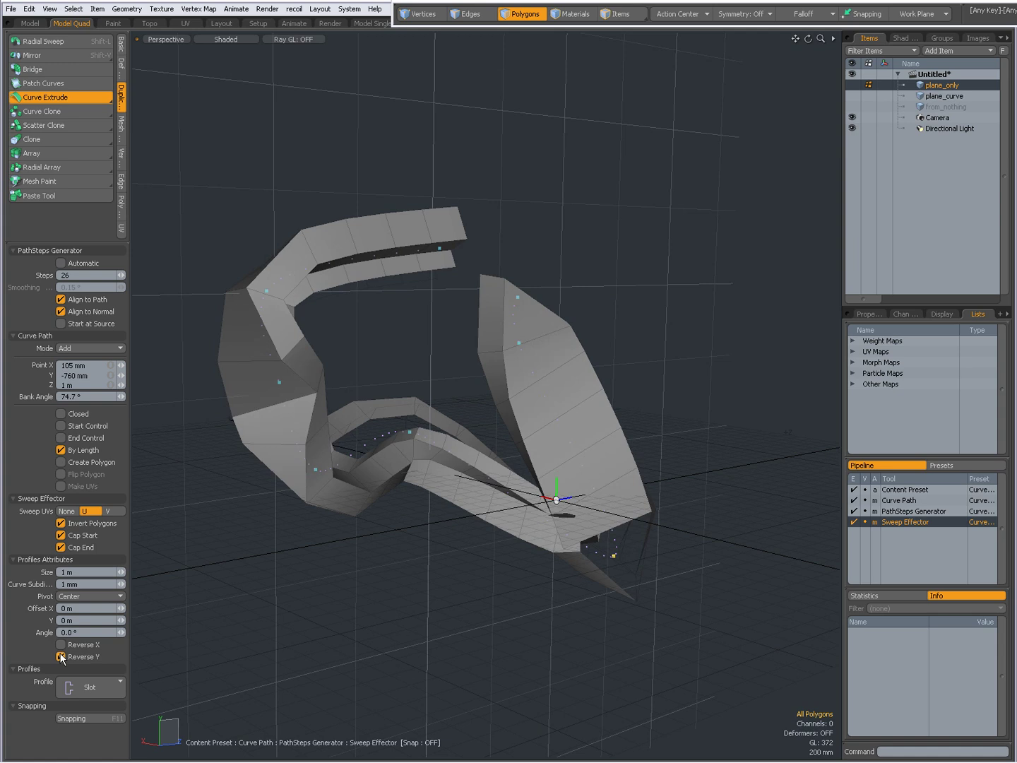
left_click(60, 658)
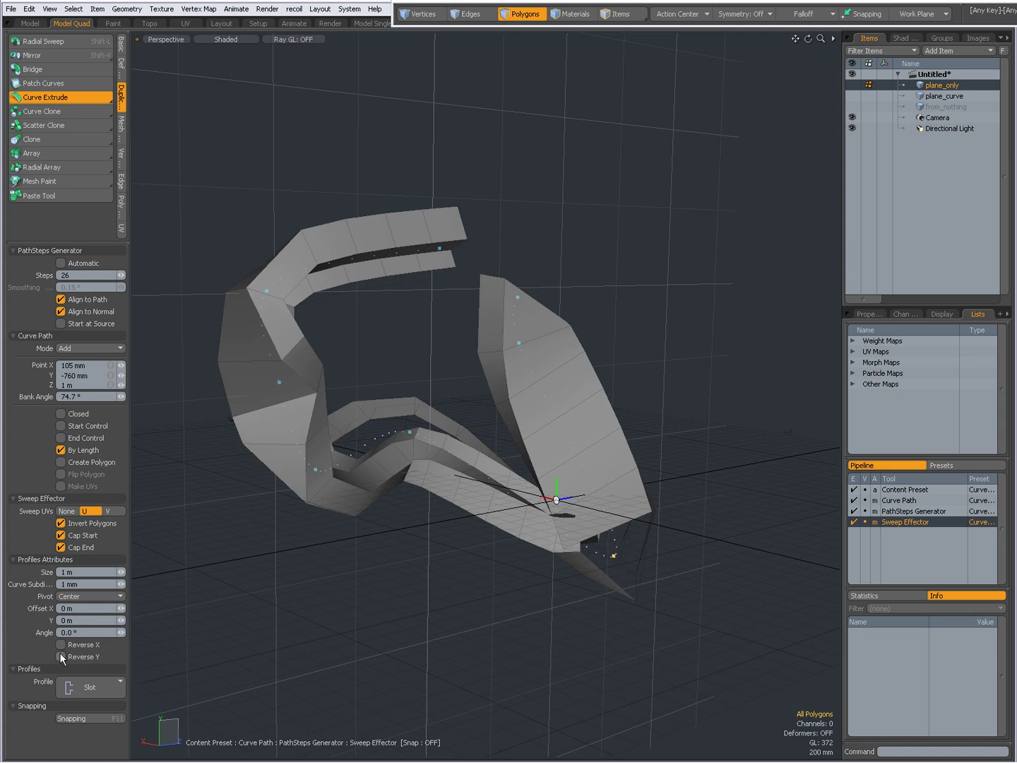
left_click(90, 689)
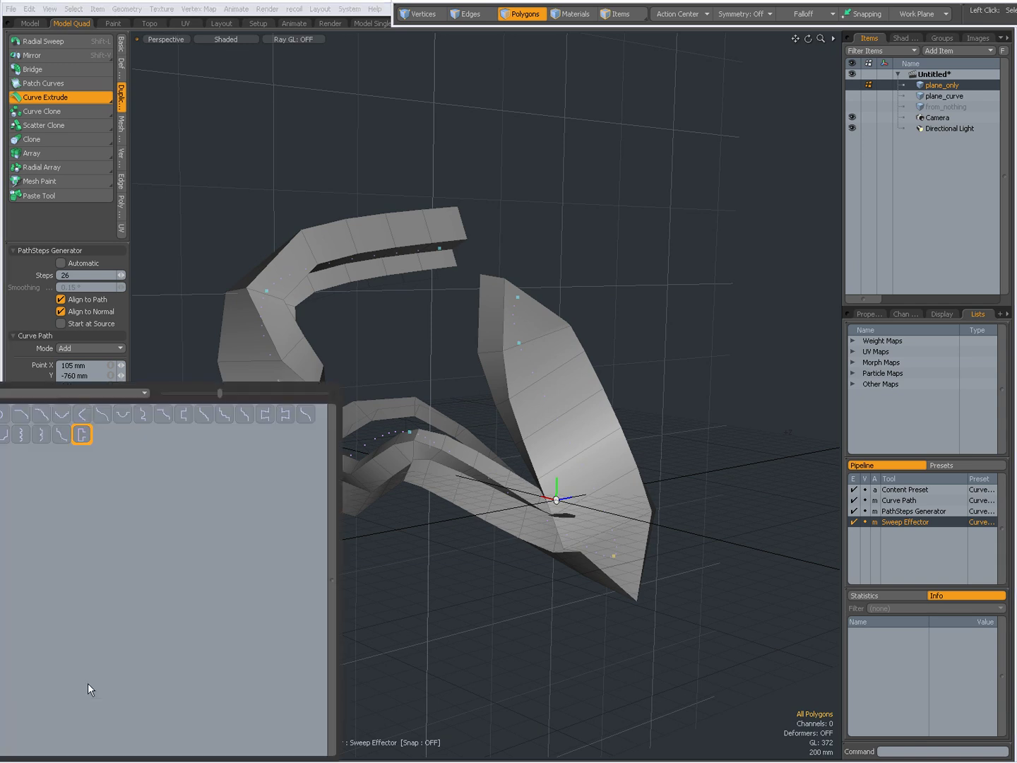
- Set Profile to (none) for a thin tube and switch Invert Polygons off
key("ctrl")
left_click(82, 436, "ctrl")
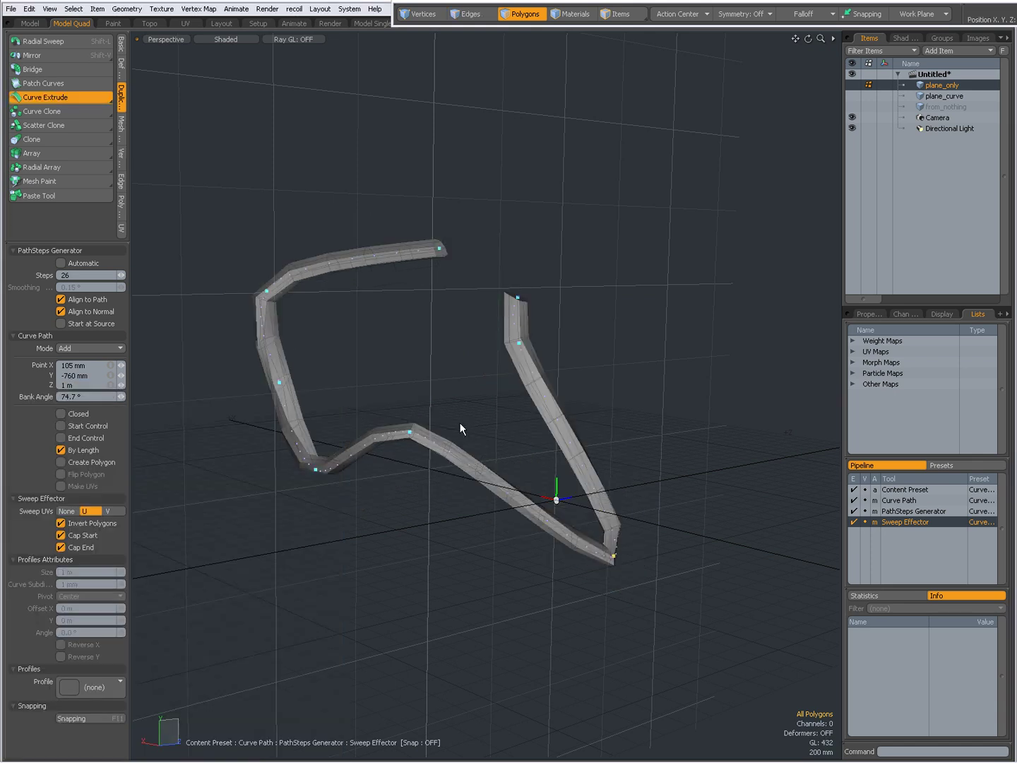
left_click_drag(490, 459, 562, 544, "alt")
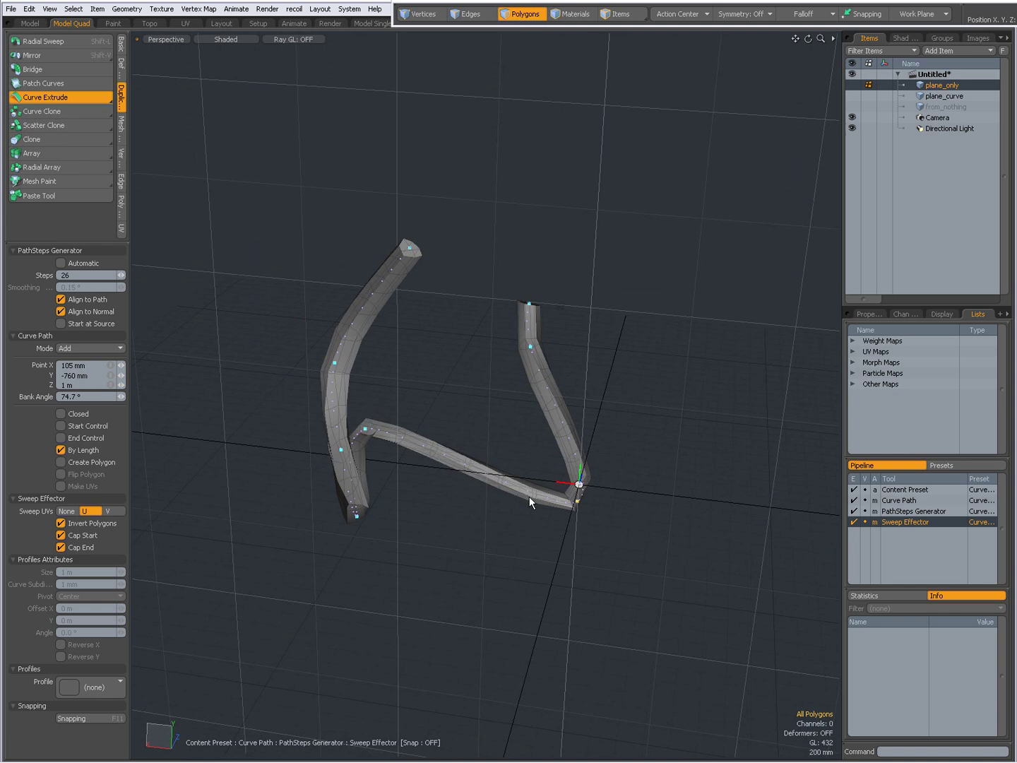
left_click(61, 524)
mouse_move(536, 494)
left_mouse_down("alt")
mouse_move(370, 440)
mouse_move(471, 457)
mouse_move(693, 443)
mouse_move(660, 474)
mouse_move(696, 467)
left_mouse_up("alt")
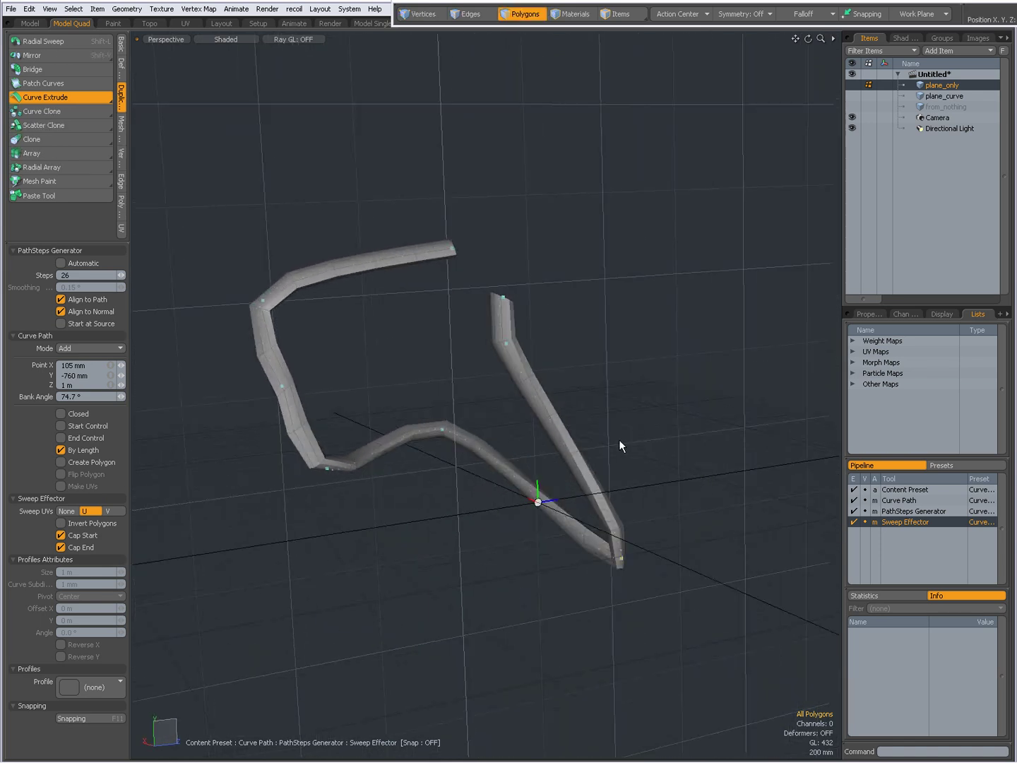
- Drop the Curve Extrude tool, switch to plane_curve, and frame its plane and curve
key("space")
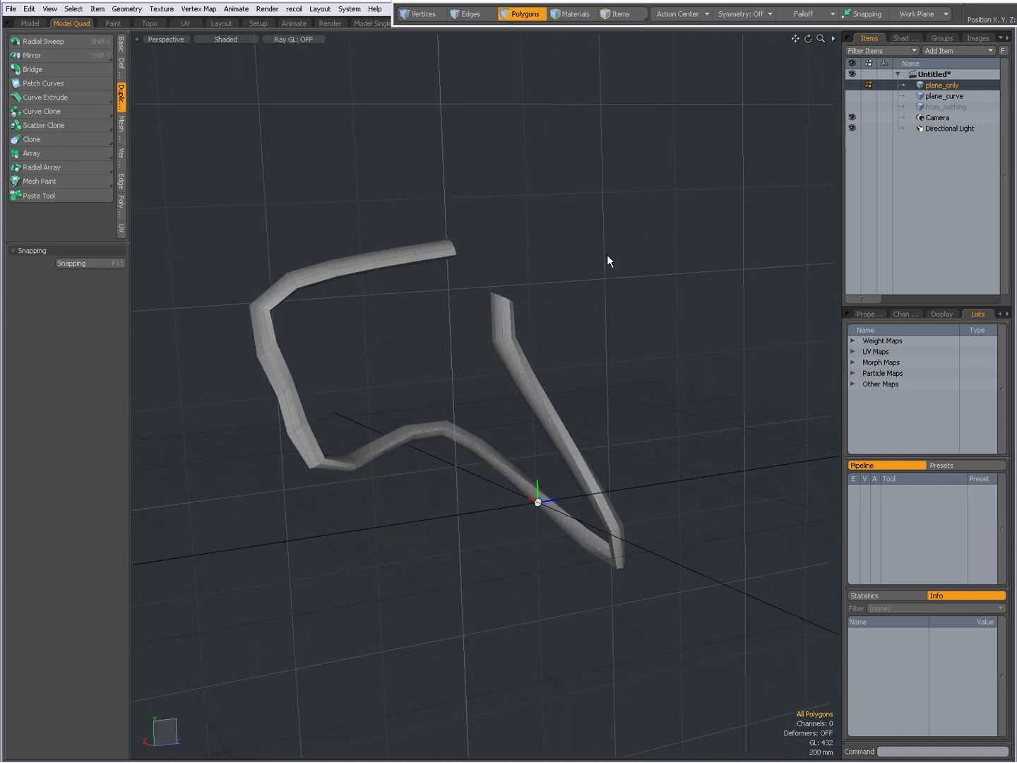
left_click(941, 97)
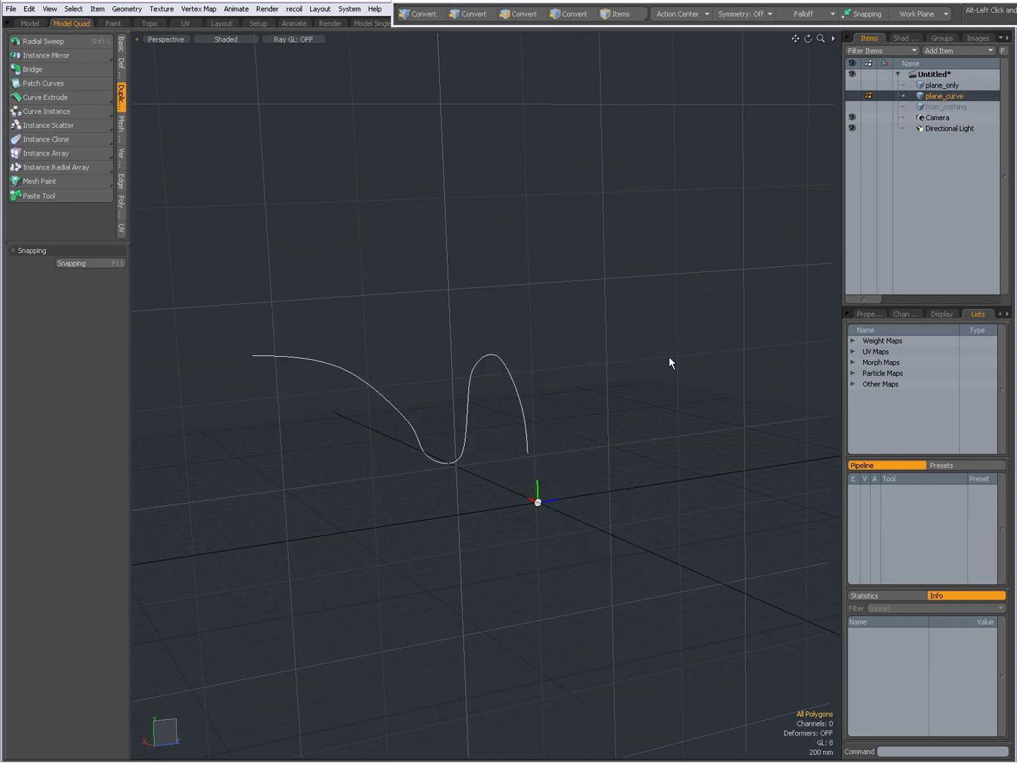
mouse_move(669, 357)
left_mouse_down("alt")
mouse_move(543, 460)
mouse_move(700, 477)
mouse_move(697, 466)
mouse_move(474, 601)
mouse_move(346, 569)
left_mouse_up("alt")
right_click_drag(353, 372, 406, 461)
key("shift+a")
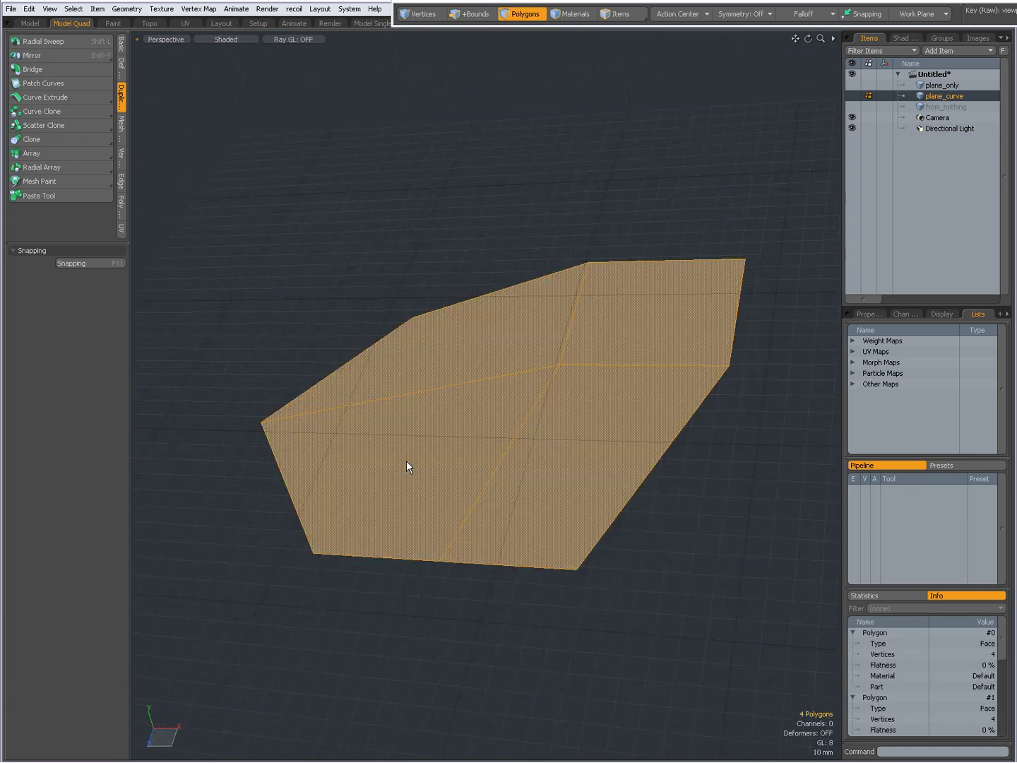
left_click_drag(390, 423, 244, 409, "alt")
left_click_drag(459, 472, 502, 467, "alt+shift")
right_click_drag(379, 320, 472, 505)
key("shift+a")
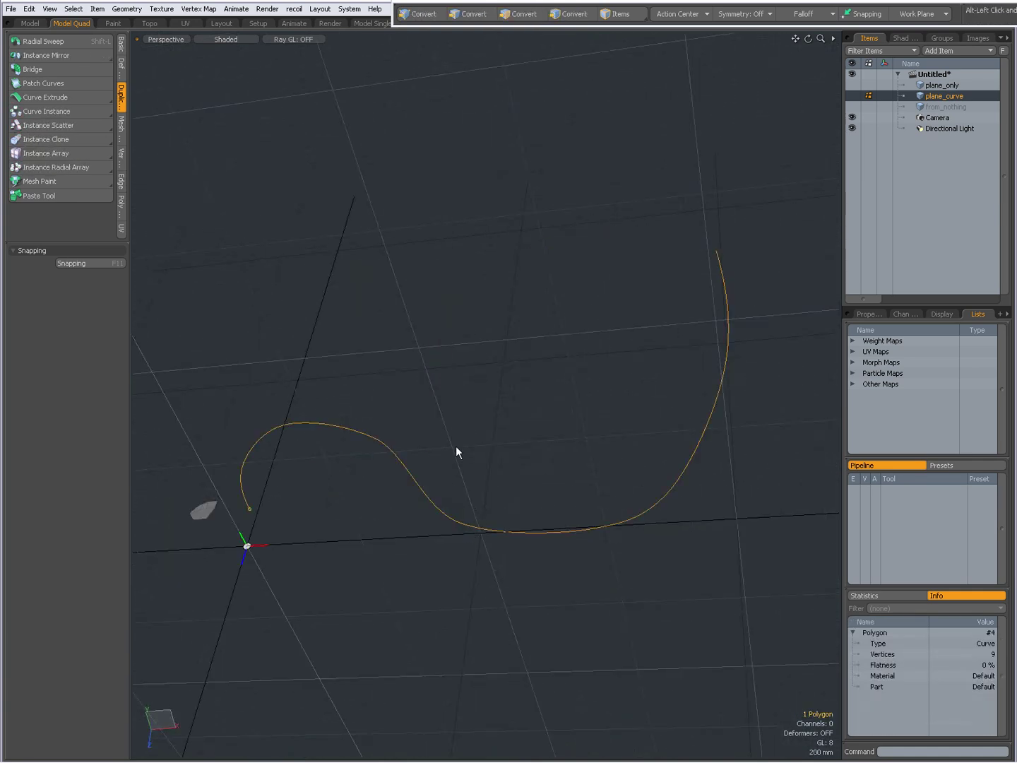
left_click(521, 400)
left_click_drag(532, 439, 422, 384, "alt")
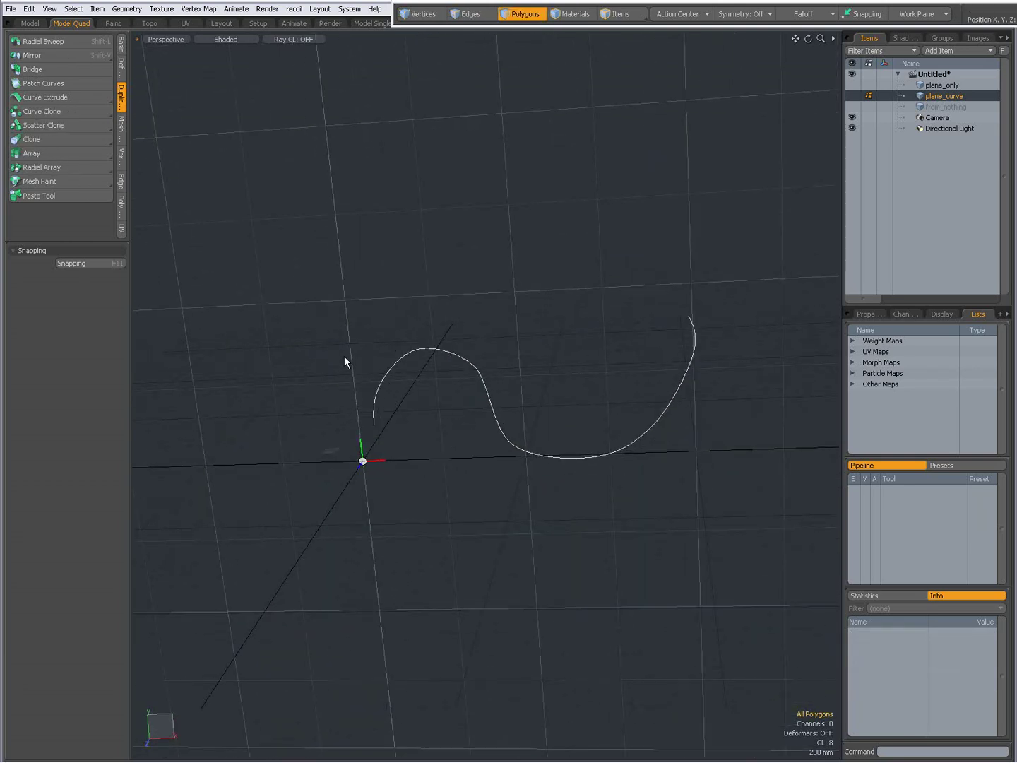
- Select the curve and add the small plane's four polygons to the selection
left_click_drag(349, 359, 409, 436)
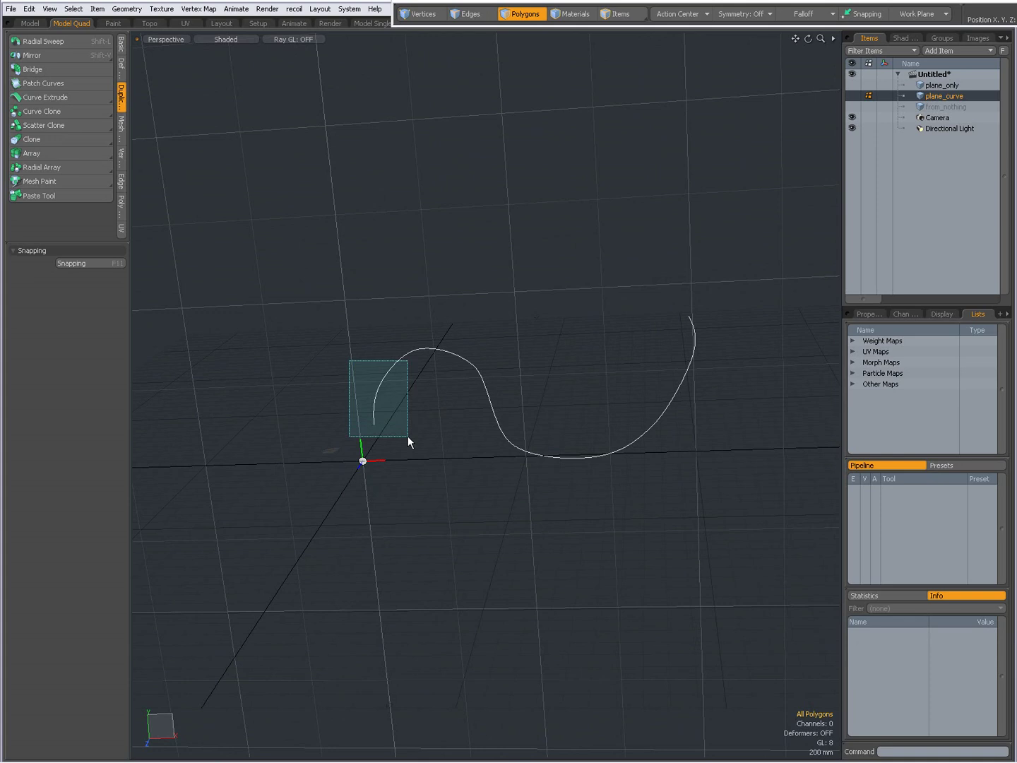
left_click_drag(408, 435, 409, 435)
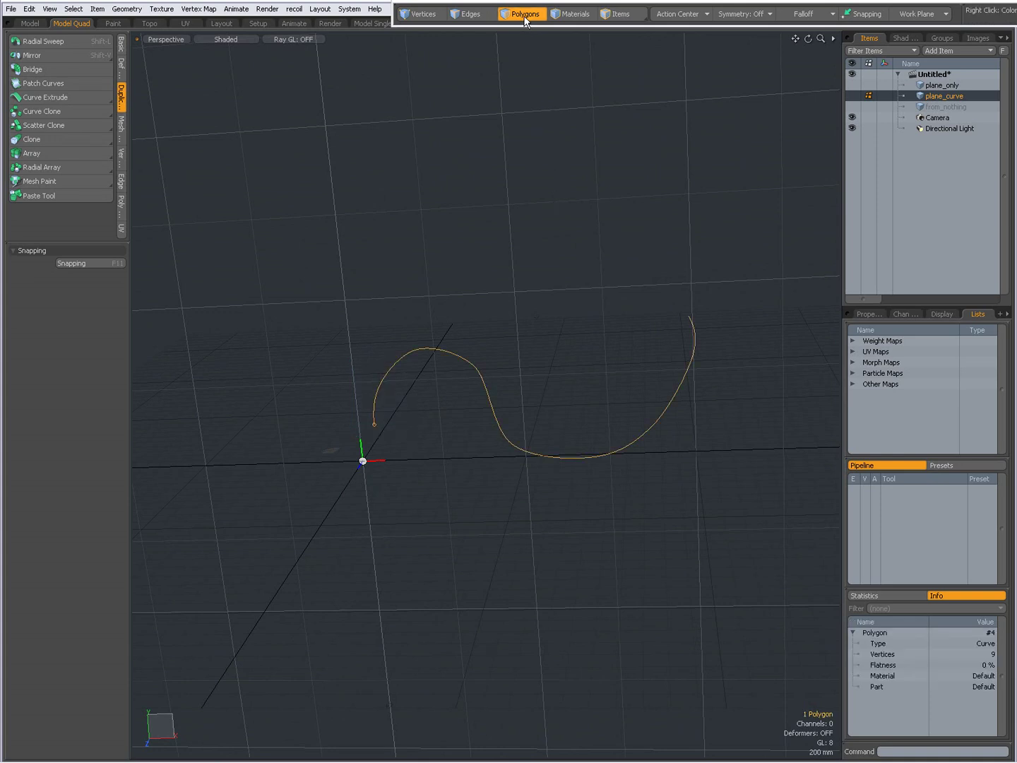
left_click_drag(303, 422, 358, 475, "shift")
left_click_drag(298, 418, 363, 477)
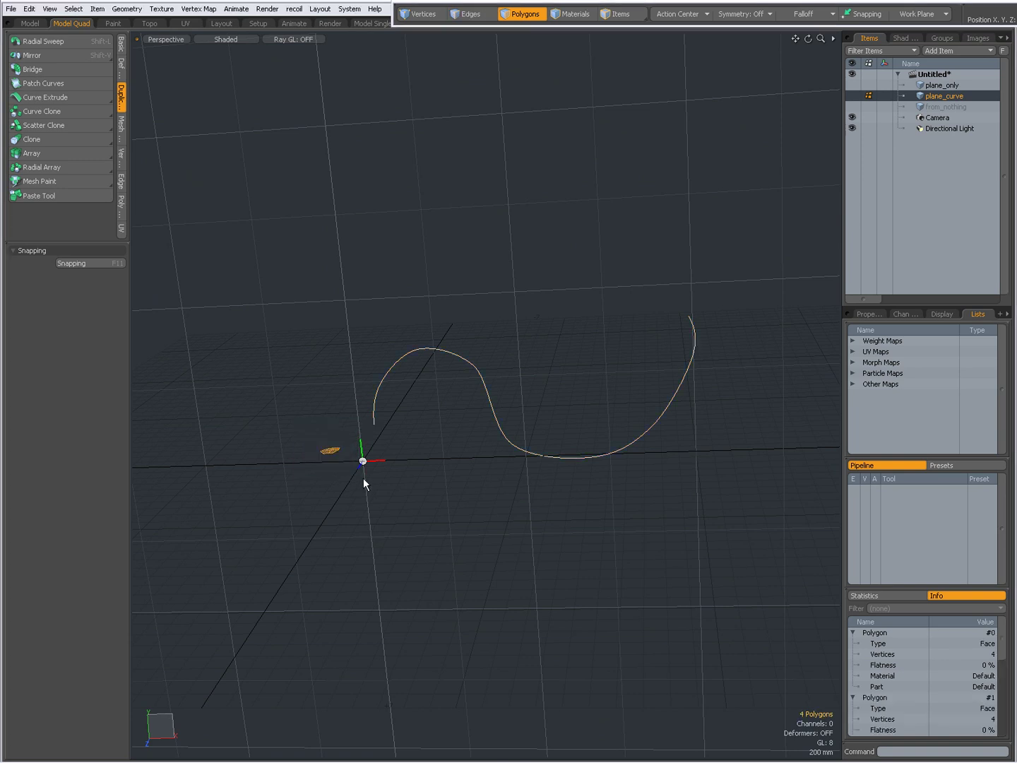
left_click_drag(353, 371, 386, 442)
left_click_drag(296, 427, 365, 480, "shift")
left_click_drag(461, 445, 443, 496, "alt")
- Curve Extrude the plane profile along the curve into a tube with Invert Polygons on
left_click(47, 97)
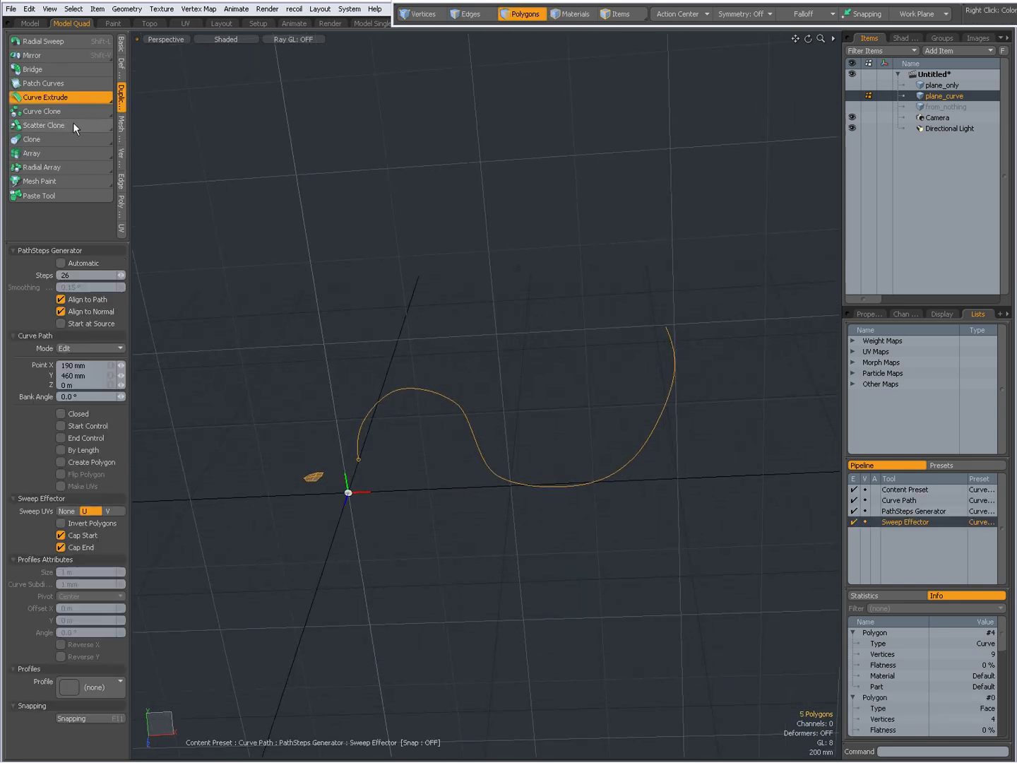
left_click(394, 283)
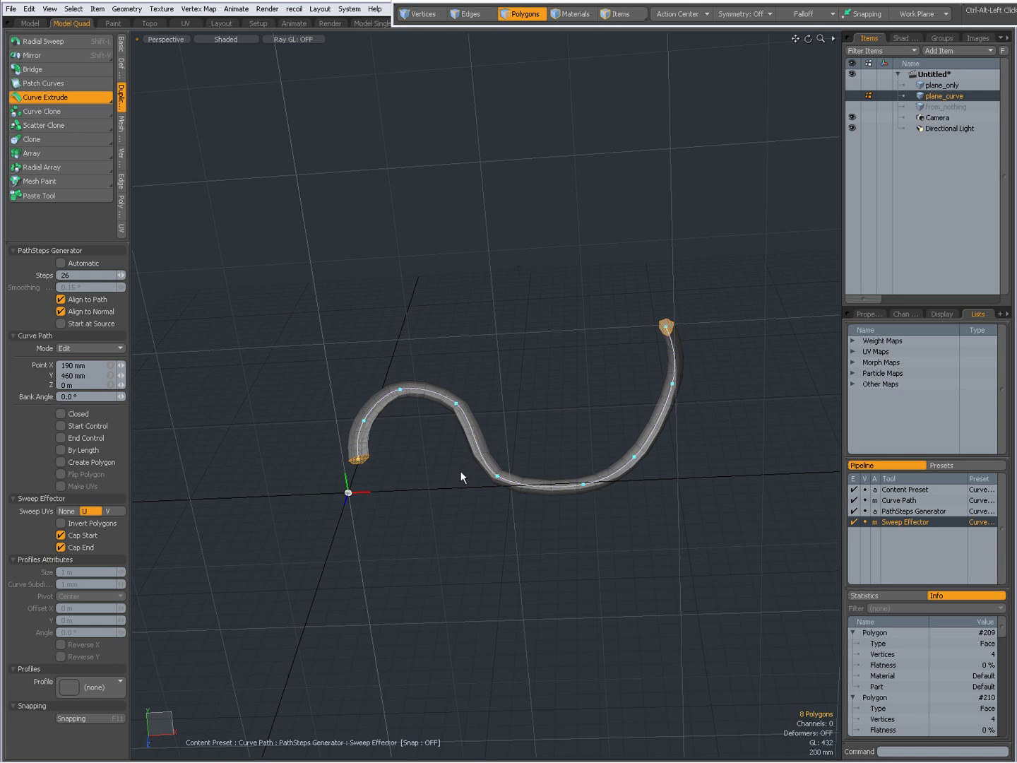
left_click_drag(460, 473, 337, 349, "alt")
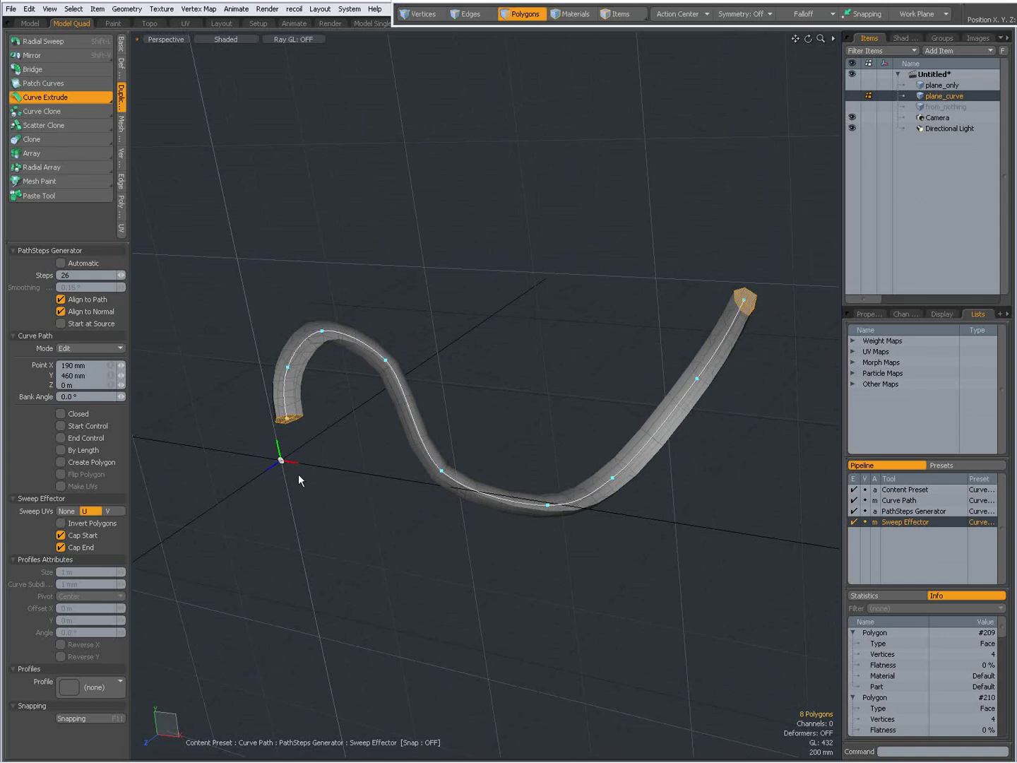
left_click(71, 524)
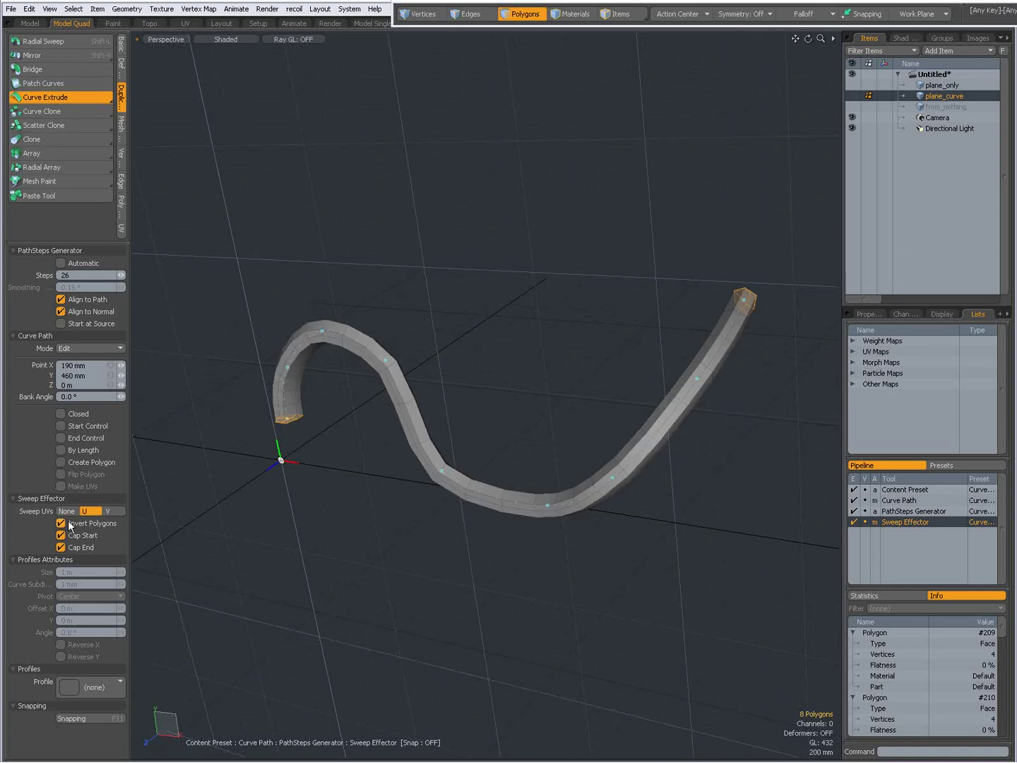
mouse_move(350, 486)
left_mouse_down("alt")
mouse_move(492, 507)
mouse_move(399, 498)
mouse_move(400, 469)
mouse_move(481, 487)
mouse_move(463, 493)
left_mouse_up("alt")
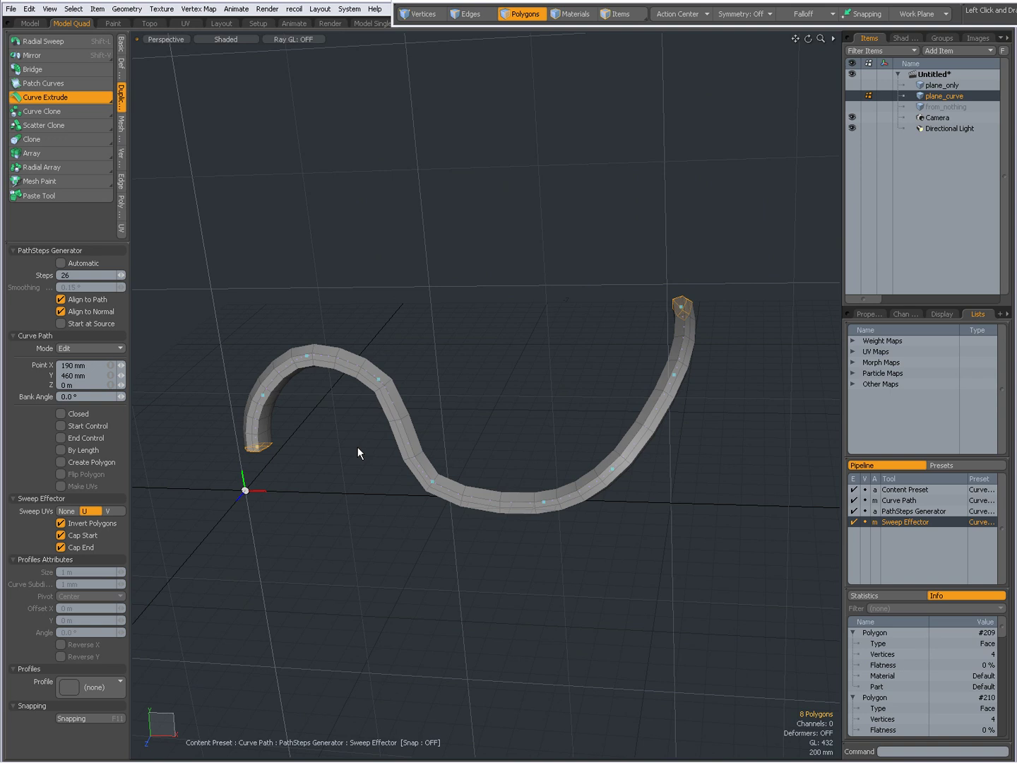
- Keep Curve Path Mode on editing and drag an existing curve point to reshape the tube
left_click(90, 346)
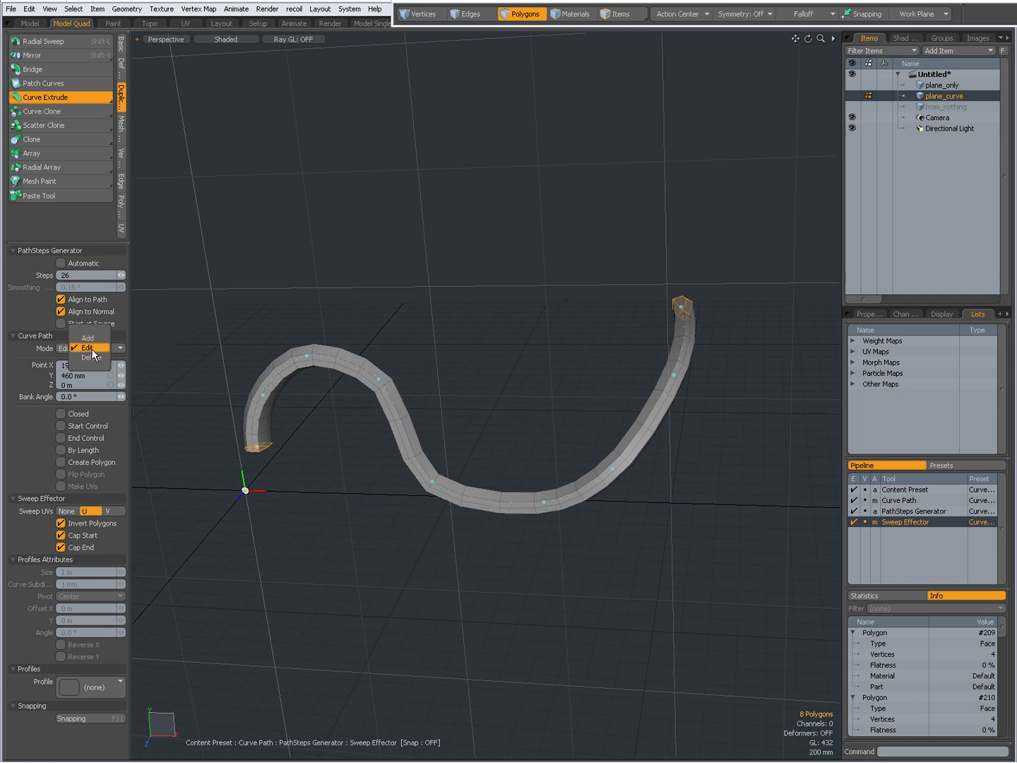
left_click(88, 347)
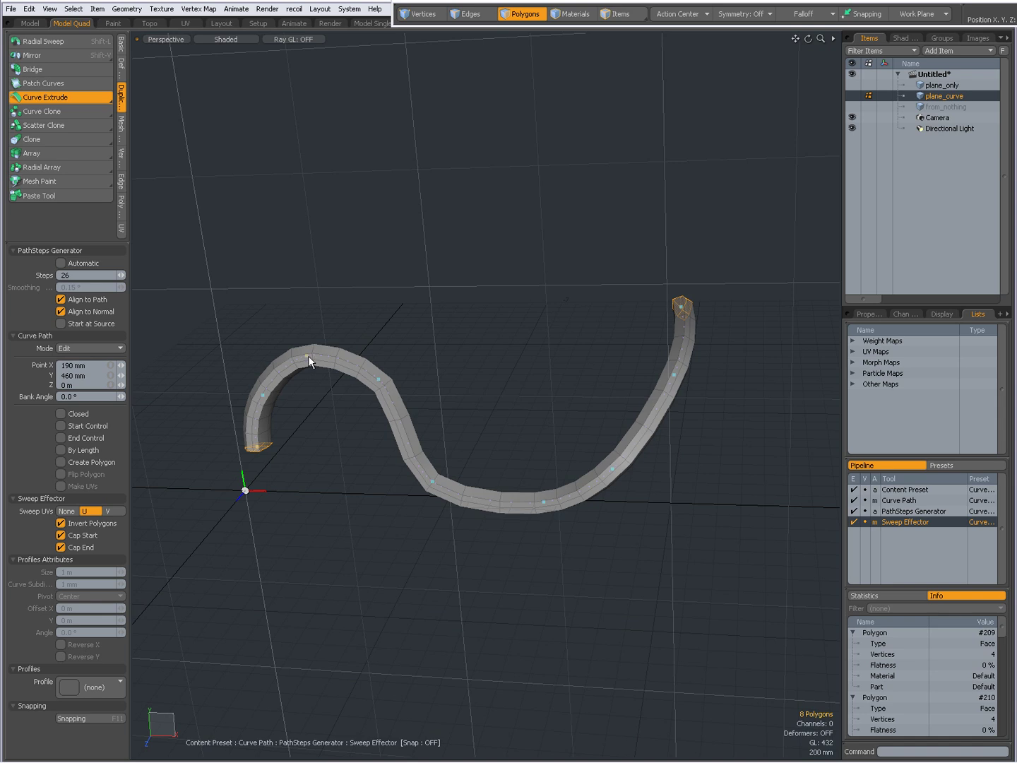
left_click_drag(308, 356, 307, 356)
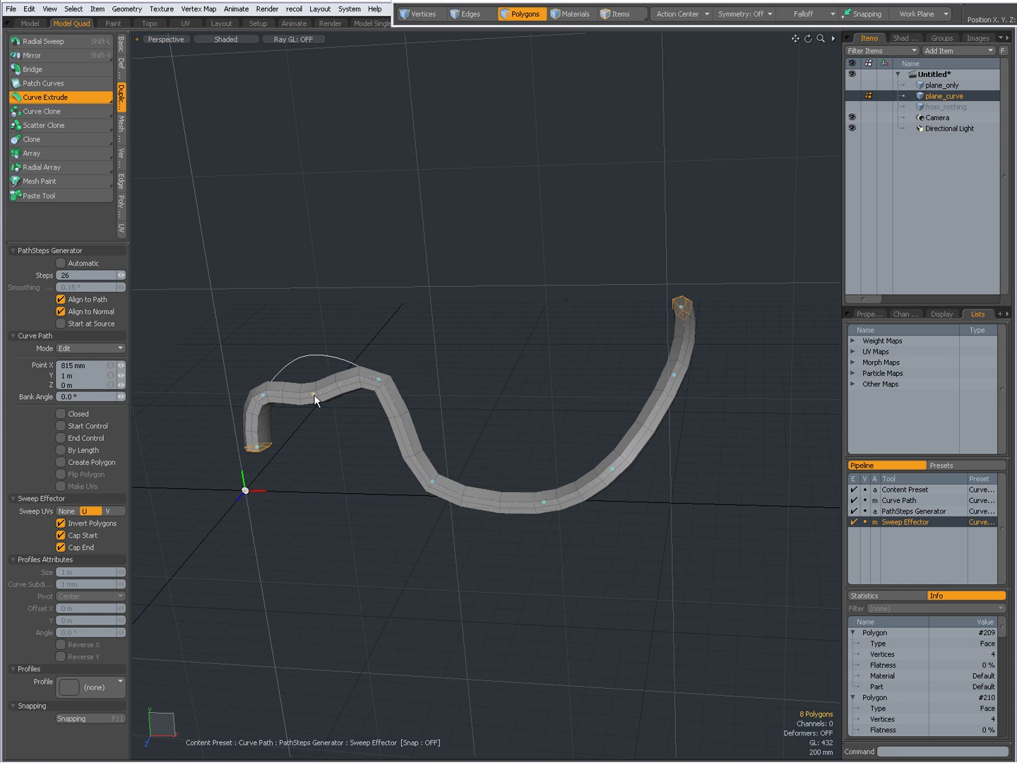
mouse_move(314, 395)
left_mouse_down()
mouse_move(310, 334)
mouse_move(313, 396)
left_mouse_up()
- Switch Curve Path Mode to Add, insert an arch point, and extend the tube to 2 m, 600 mm, -2.255 m
left_click(91, 347)
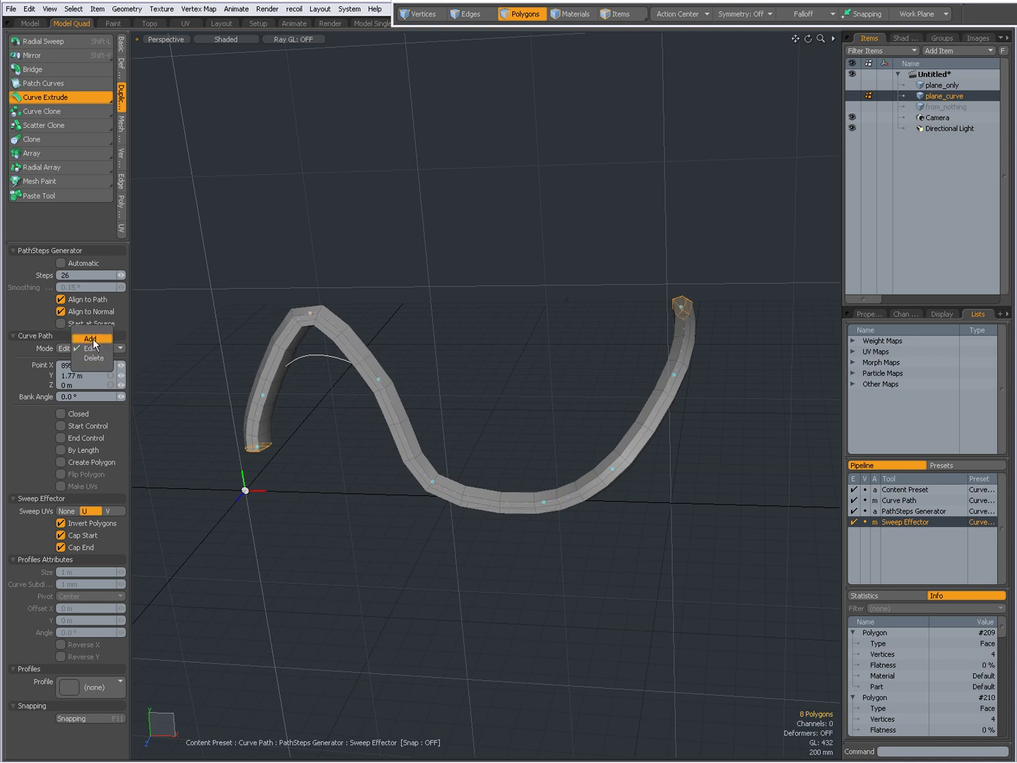
left_click(92, 338)
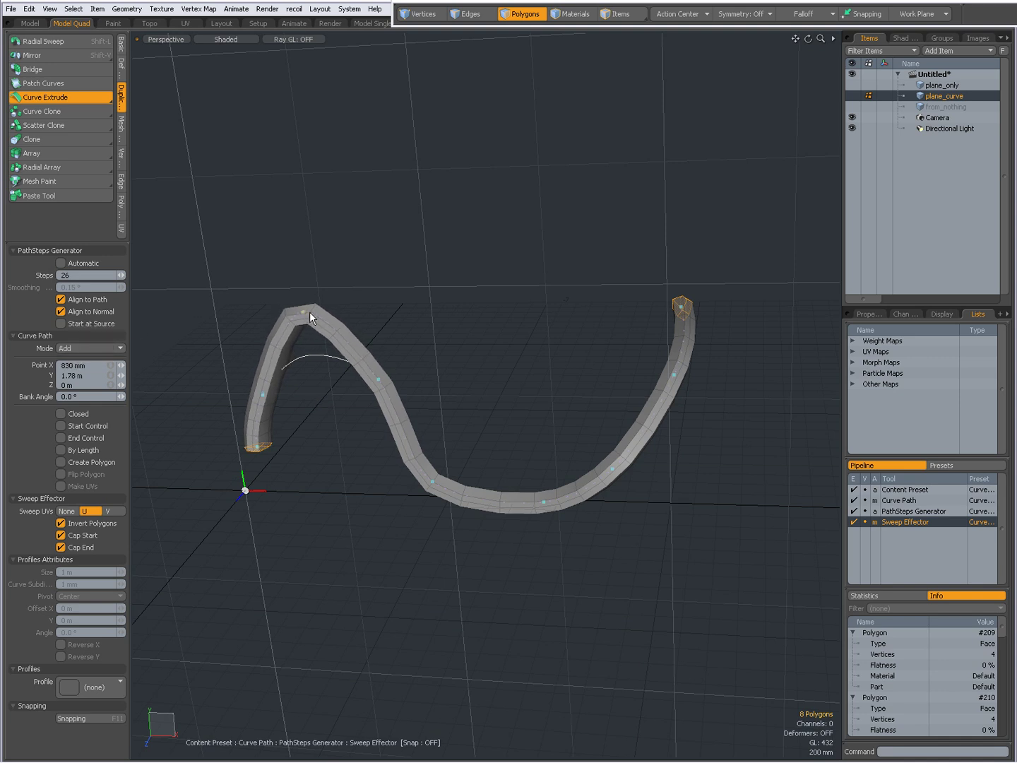
left_click(347, 334)
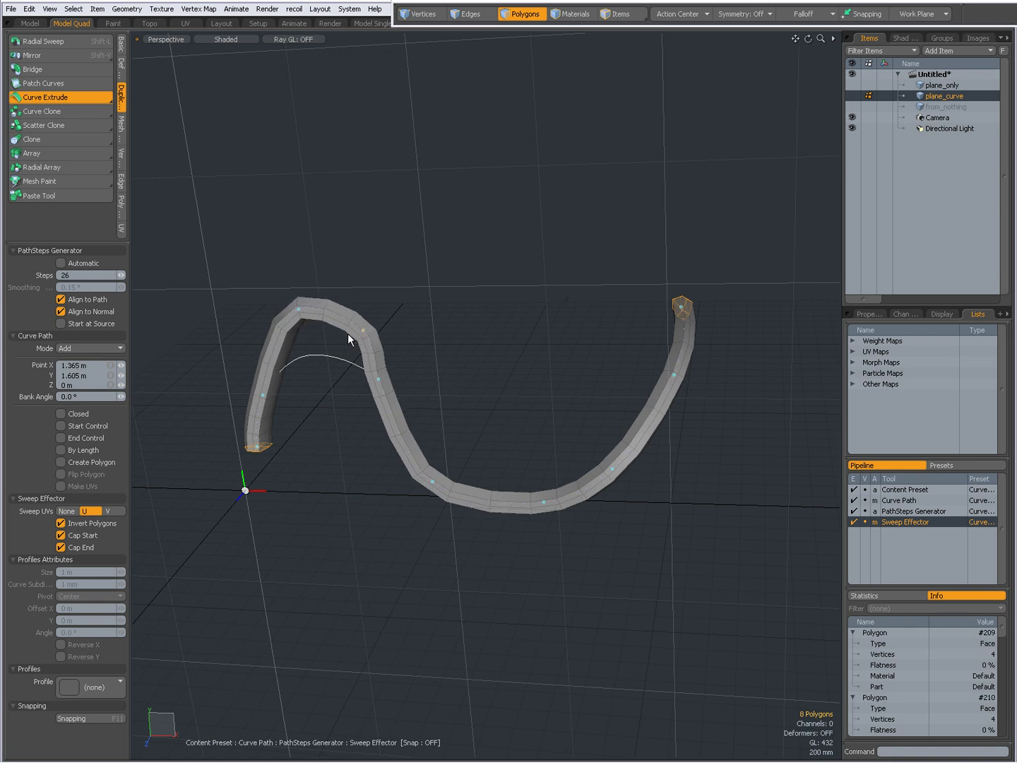
left_click_drag(348, 339, 353, 335)
left_click_drag(639, 404, 561, 492, "alt")
left_click(513, 392)
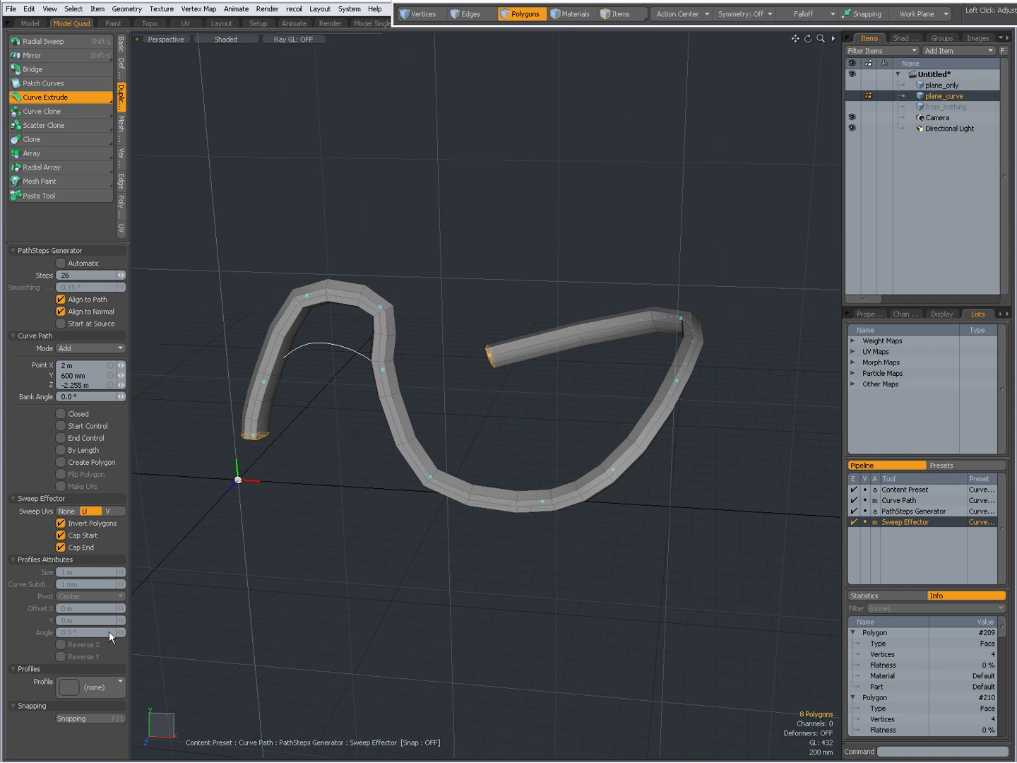
- Apply the Plunge profile preset and orbit to inspect the wide channel-shaped sweep
left_click(68, 684)
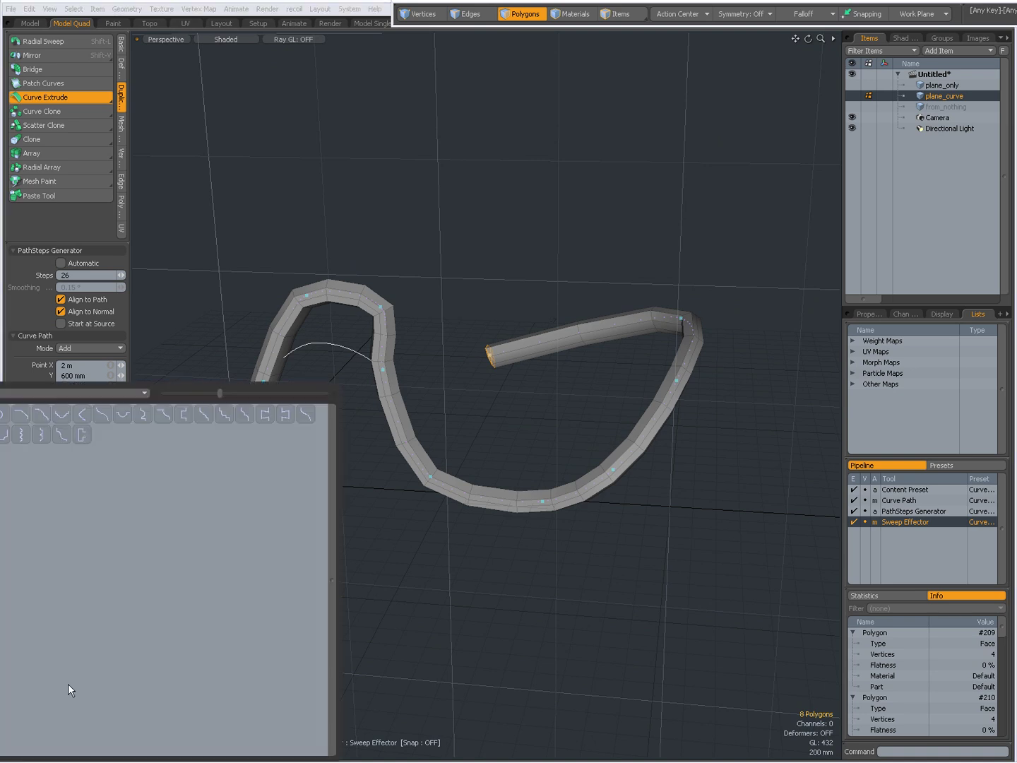
left_click(2, 435)
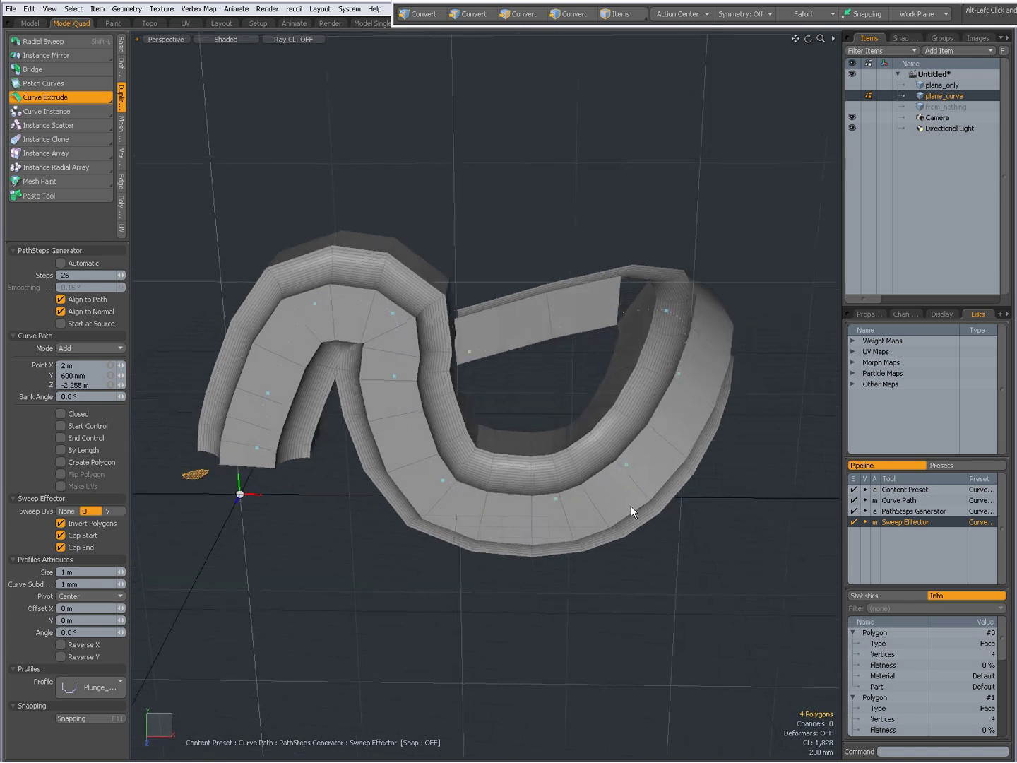
left_click_drag(631, 505, 323, 517, "alt")
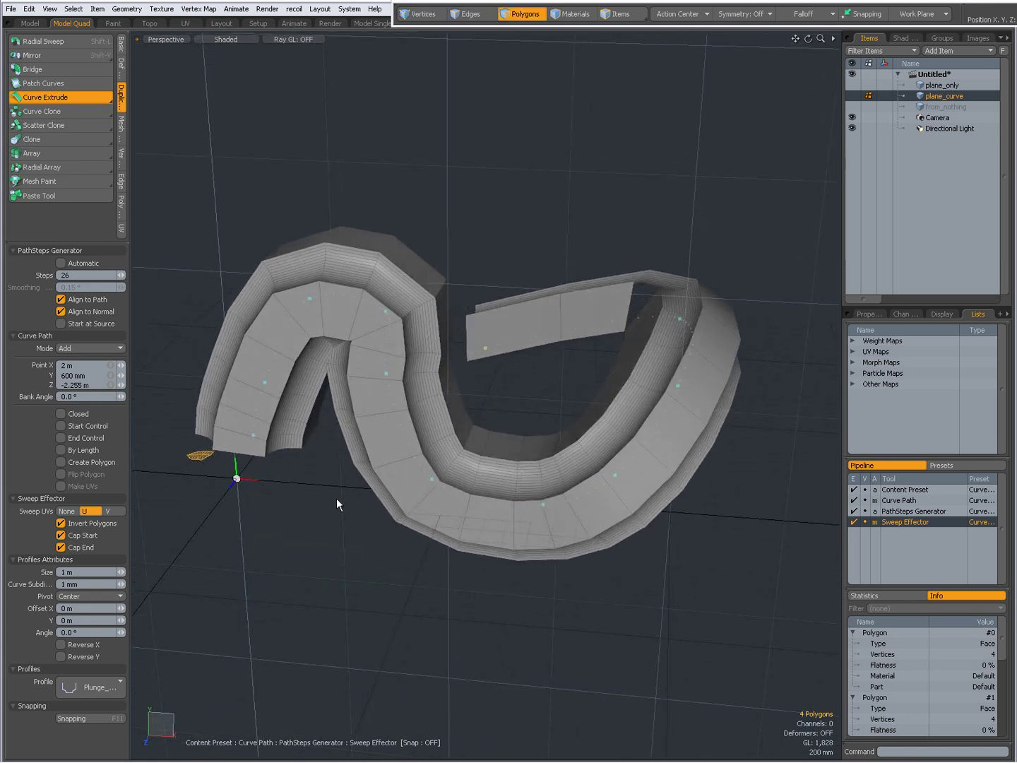
left_click_drag(336, 498, 395, 533, "alt")
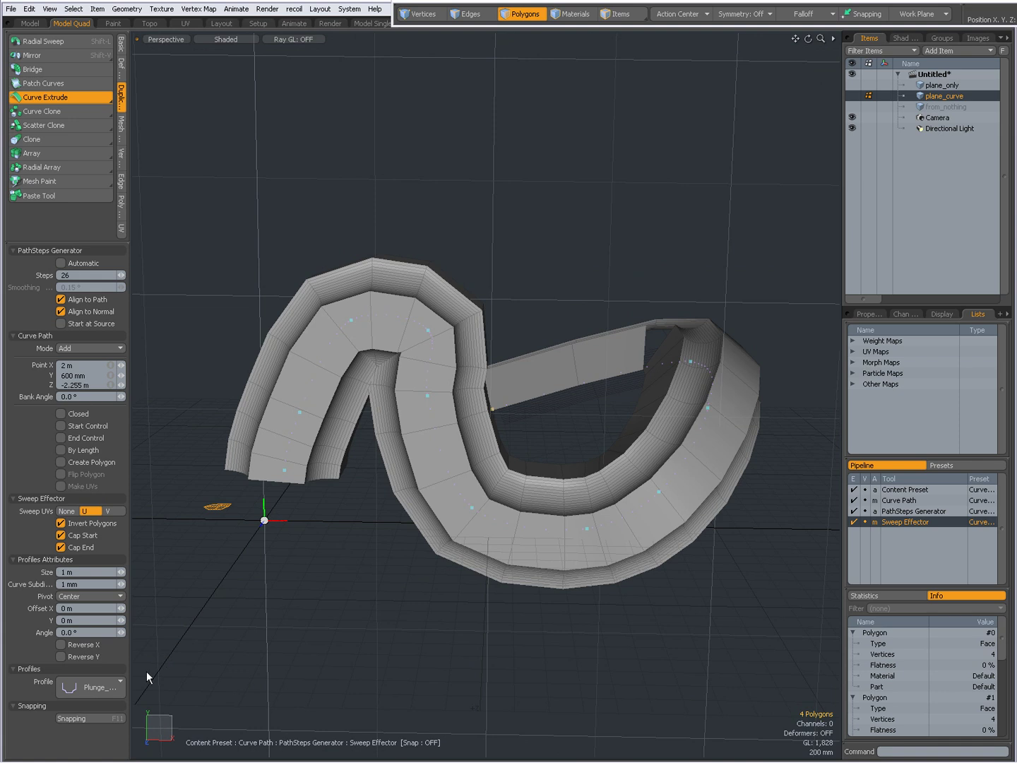
- Undo the Plunge sweep on plane_curve and box-select the bare curve
key("space")
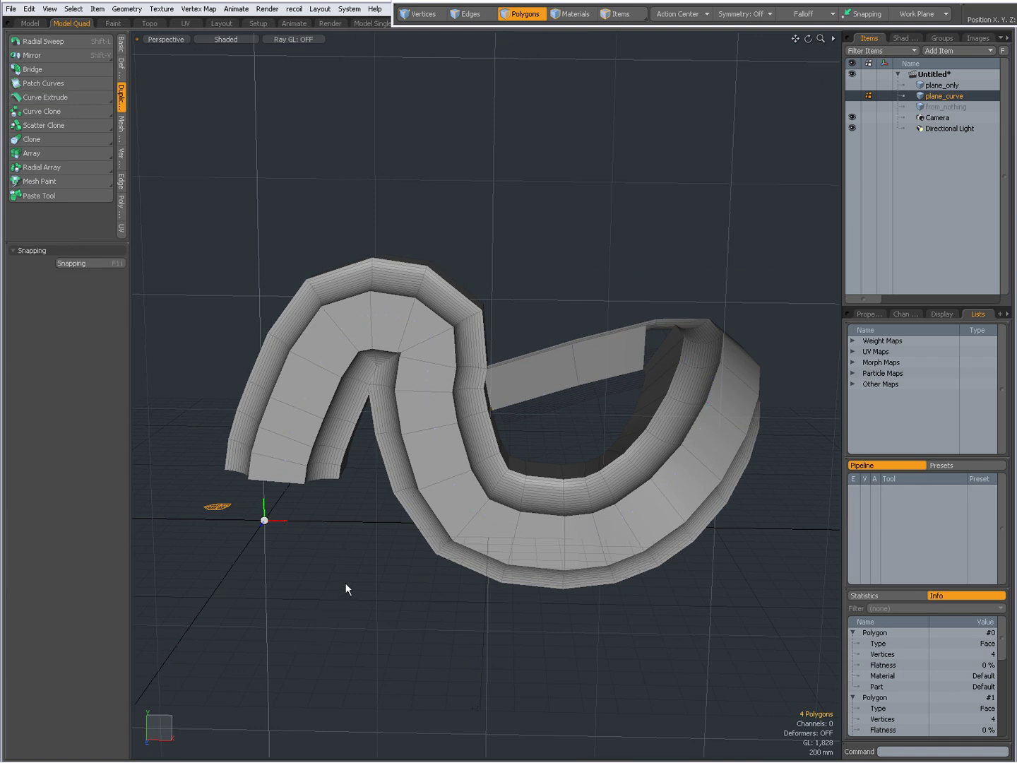
key("ctrl+z")
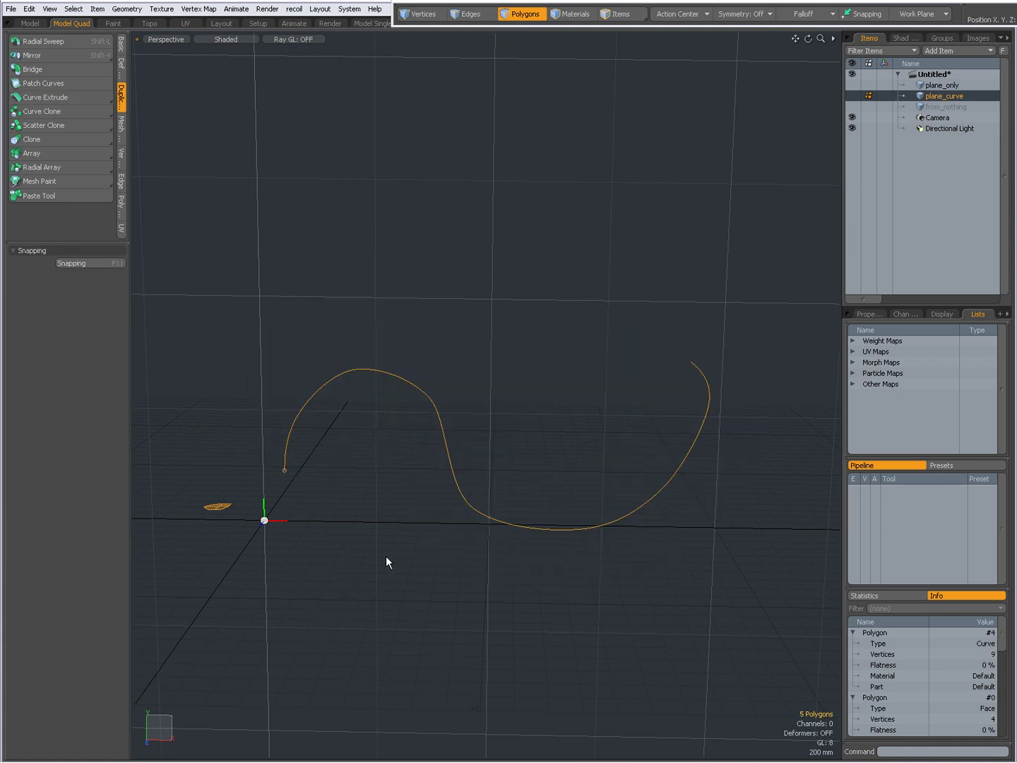
left_click_drag(258, 385, 417, 498)
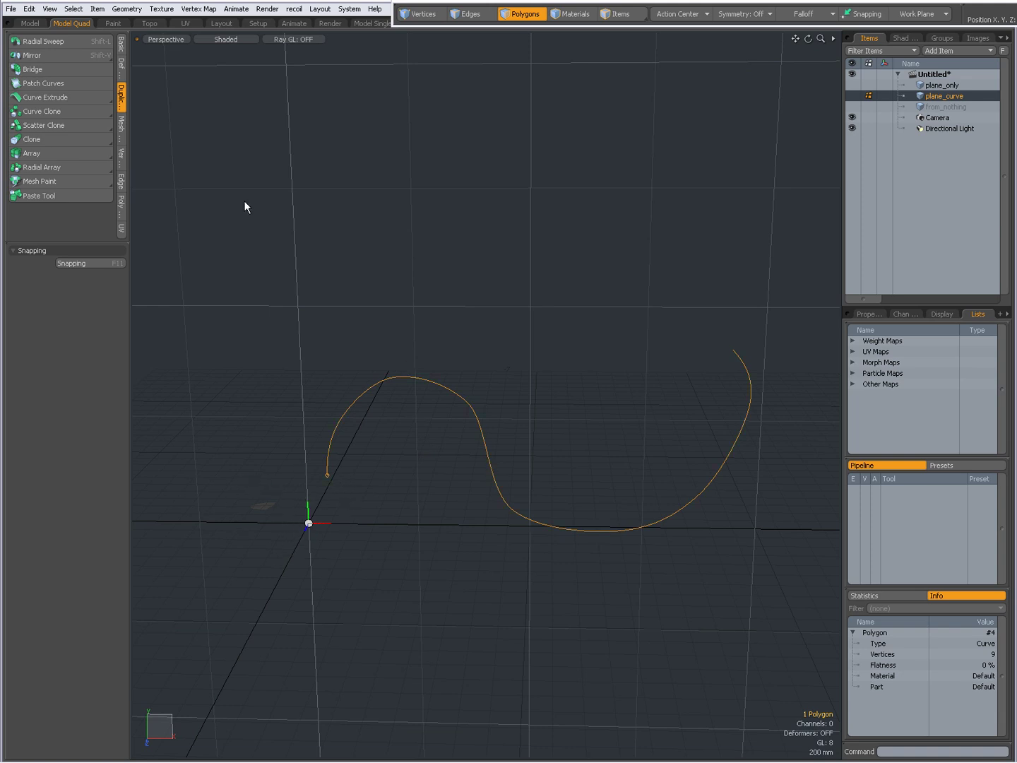
- Sweep the Plunge profile along plane_curve's bare curve with Curve Extrude and commit it
left_click(61, 99)
left_click(361, 262)
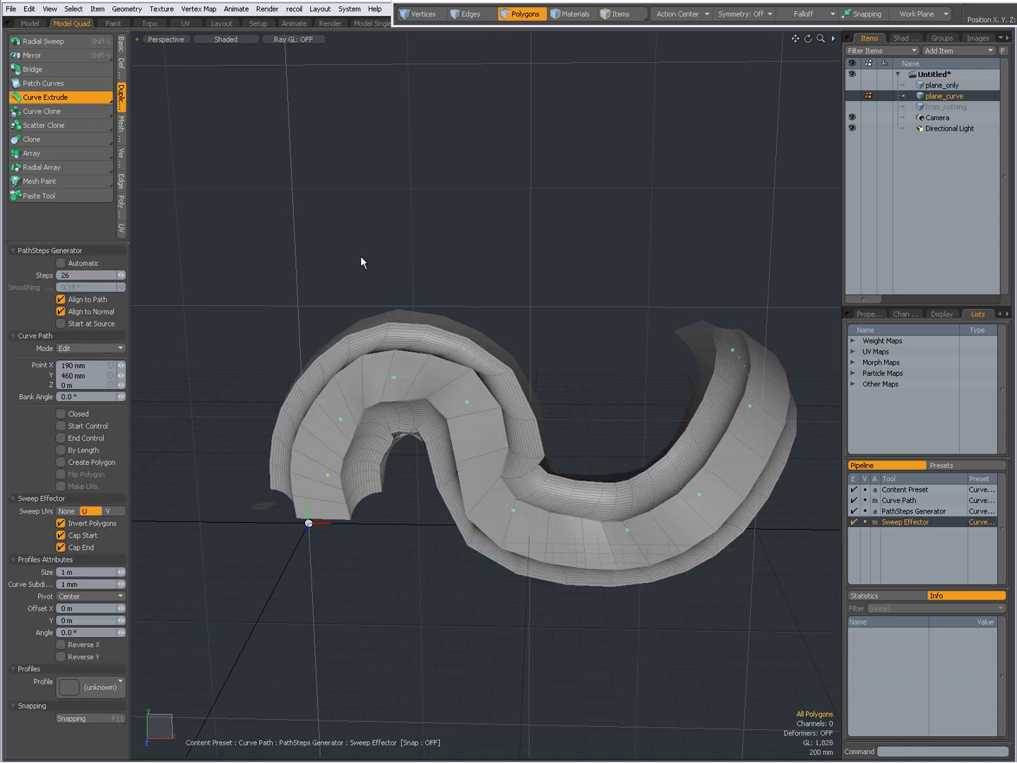
left_click_drag(430, 452, 452, 409, "alt")
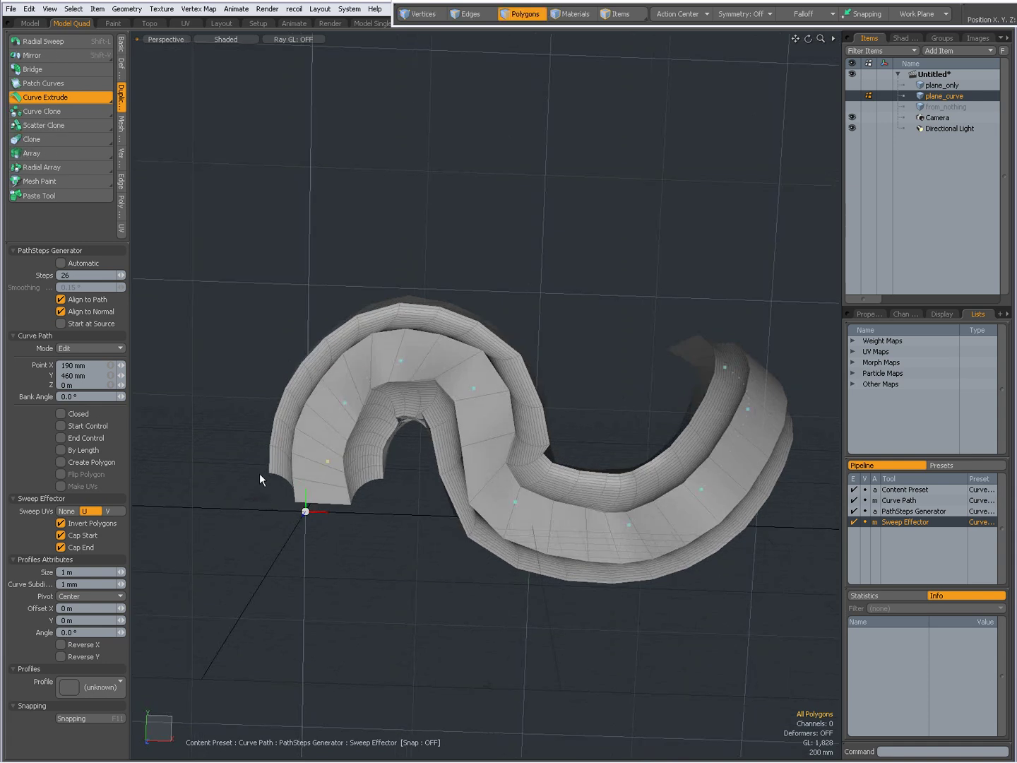
left_click_drag(432, 543, 365, 567, "alt")
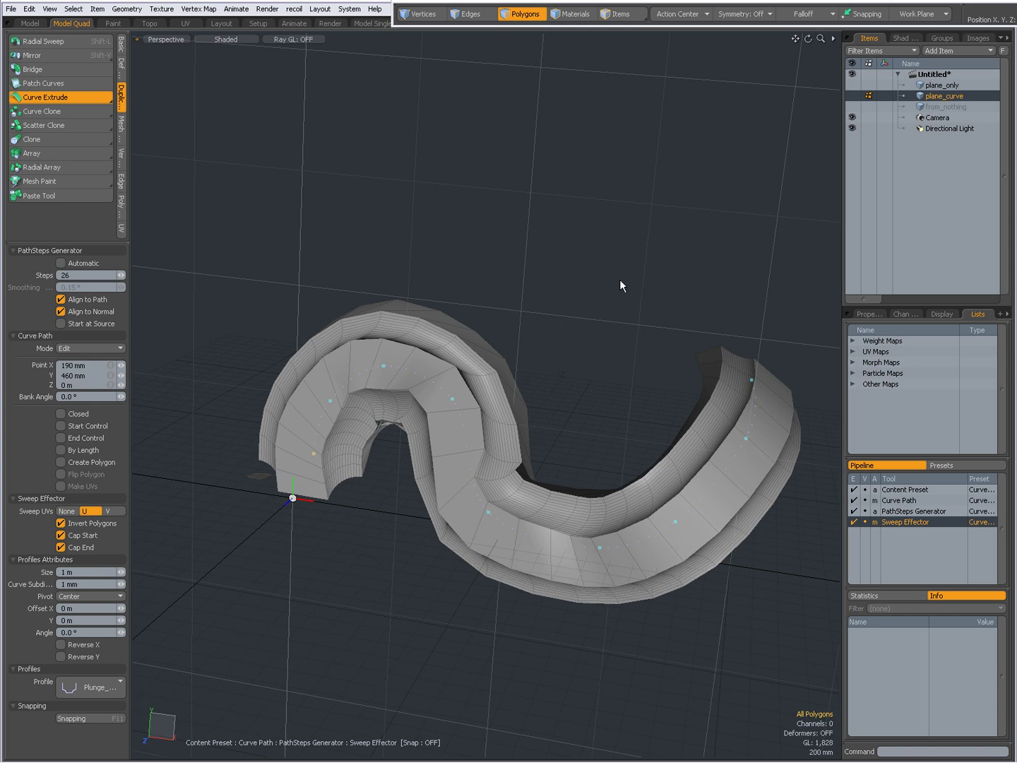
key("space")
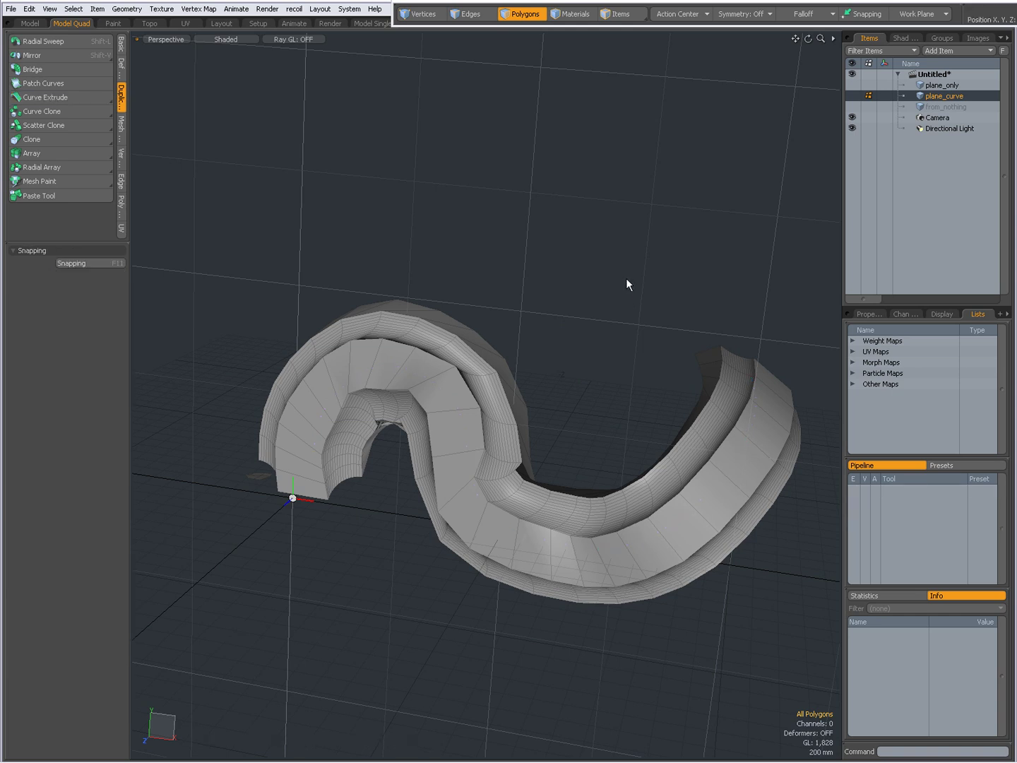
- Make the empty from_nothing item active and reframe its empty view
left_click(941, 107)
left_click_drag(486, 358, 615, 285, "alt")
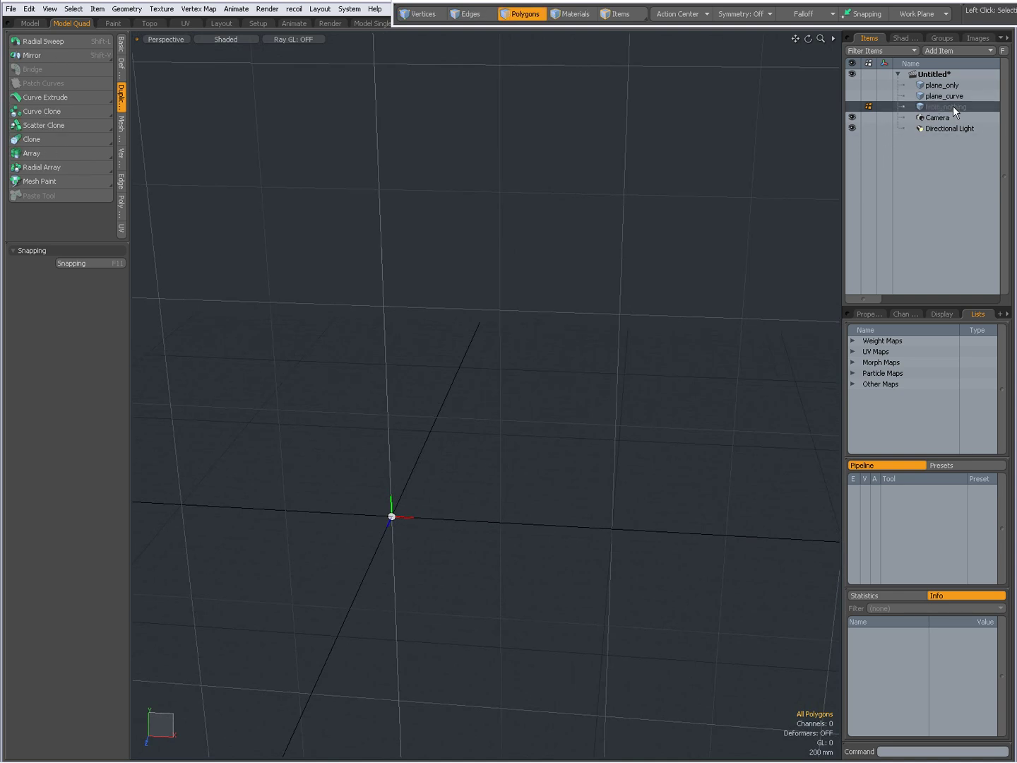
left_click_drag(357, 391, 410, 397, "alt+shift")
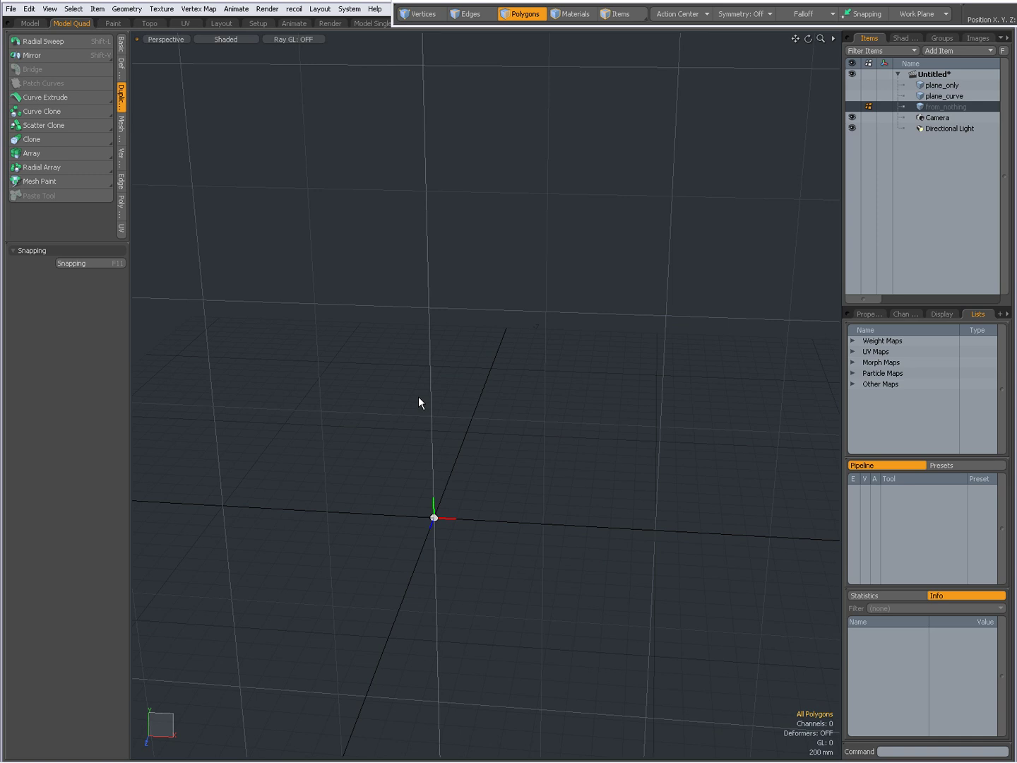
- Start Curve Extrude again and bring up the profile preset browser
left_click(67, 99)
left_click_drag(453, 512, 373, 419, "alt")
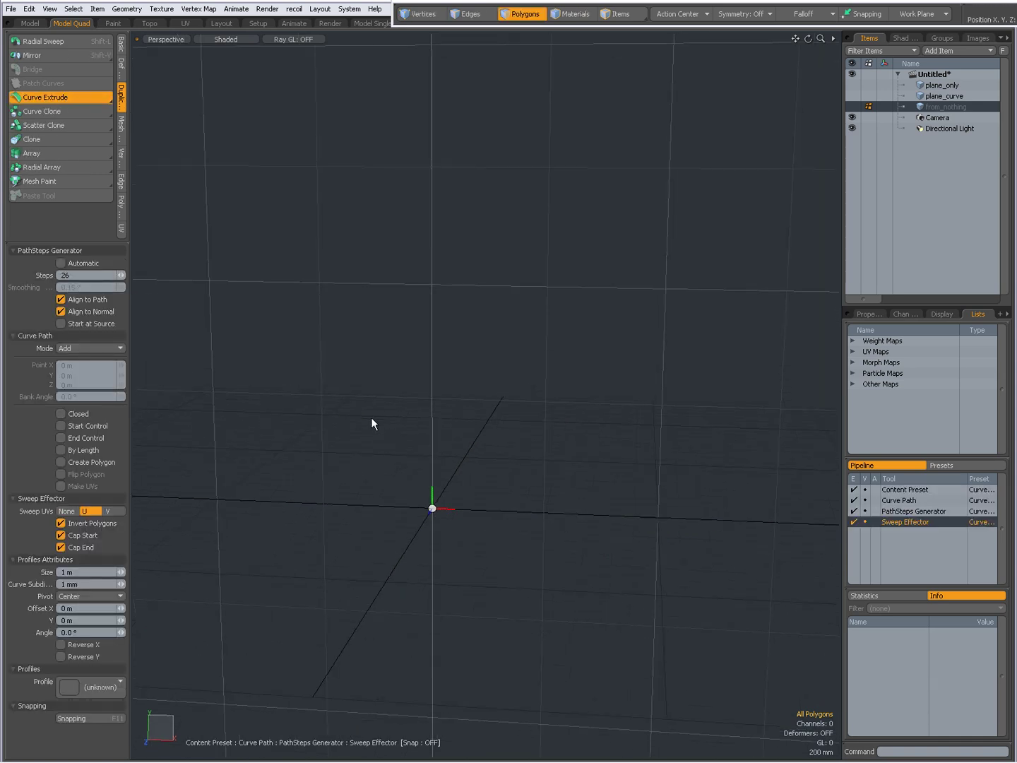
left_click(103, 683)
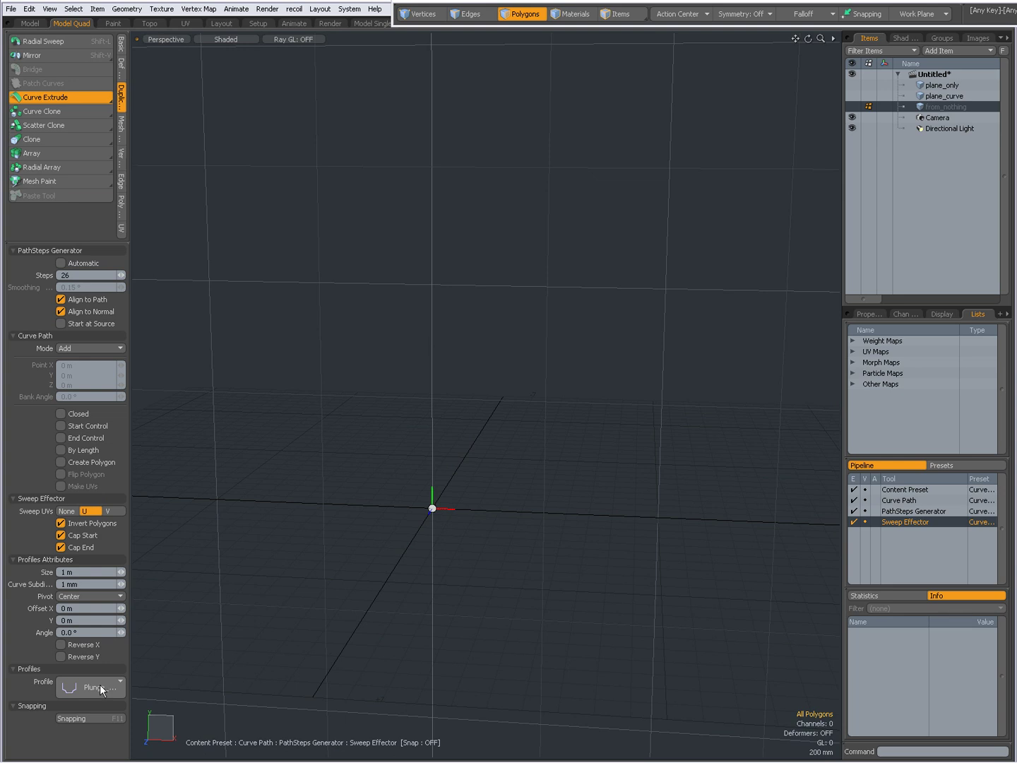
left_click(101, 687)
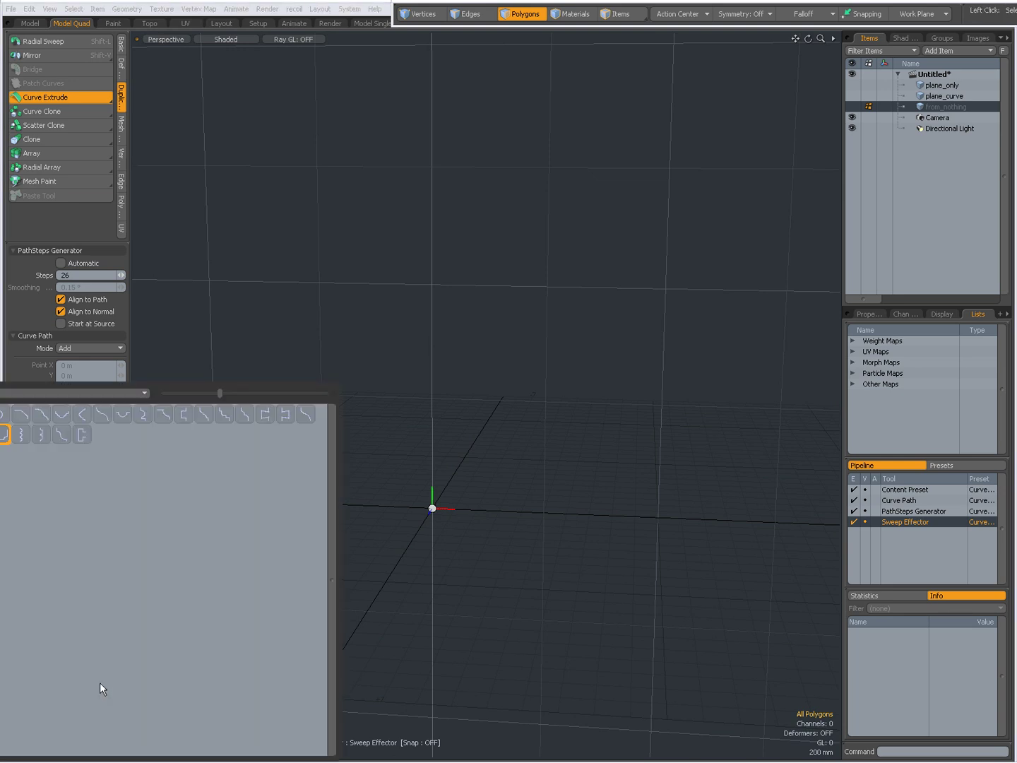
- Draw a seven-point S-shaped path in from_nothing, ending at 2.98 m, 2.345 m, -2 m
left_click(458, 357)
left_click(347, 444)
left_click(411, 320)
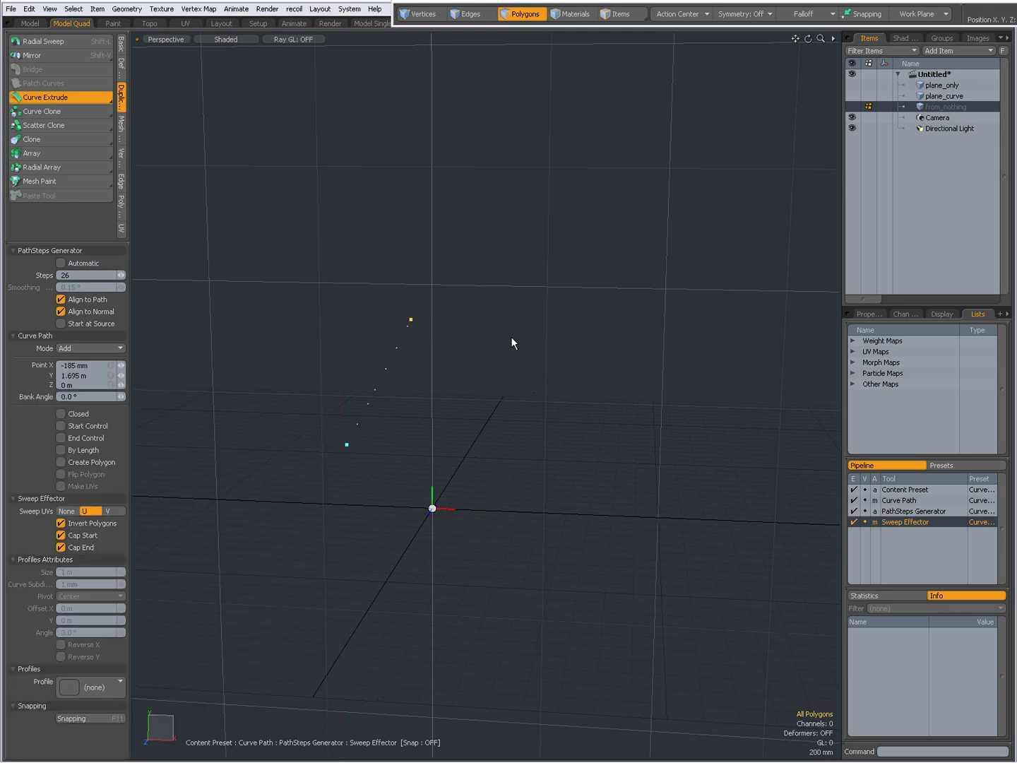
left_click(531, 371)
left_click(606, 497)
left_click(744, 469)
left_click_drag(744, 294, 543, 325, "alt+shift")
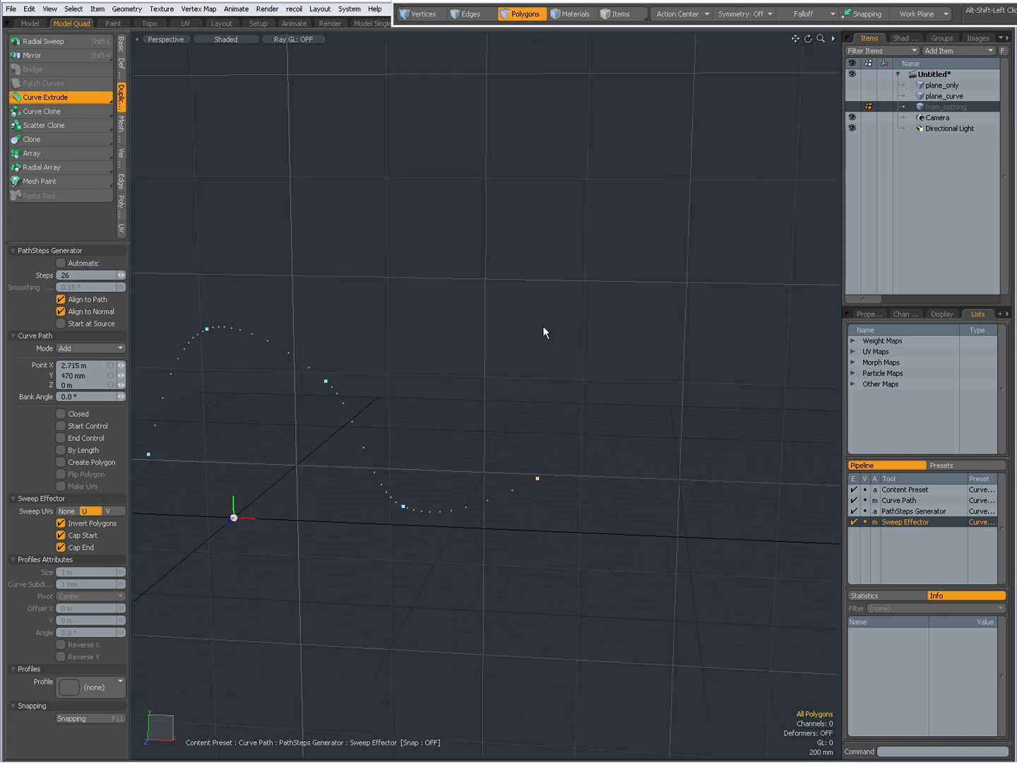
left_click(569, 325)
left_click(584, 245)
left_click_drag(644, 372, 597, 391, "ctrl+alt")
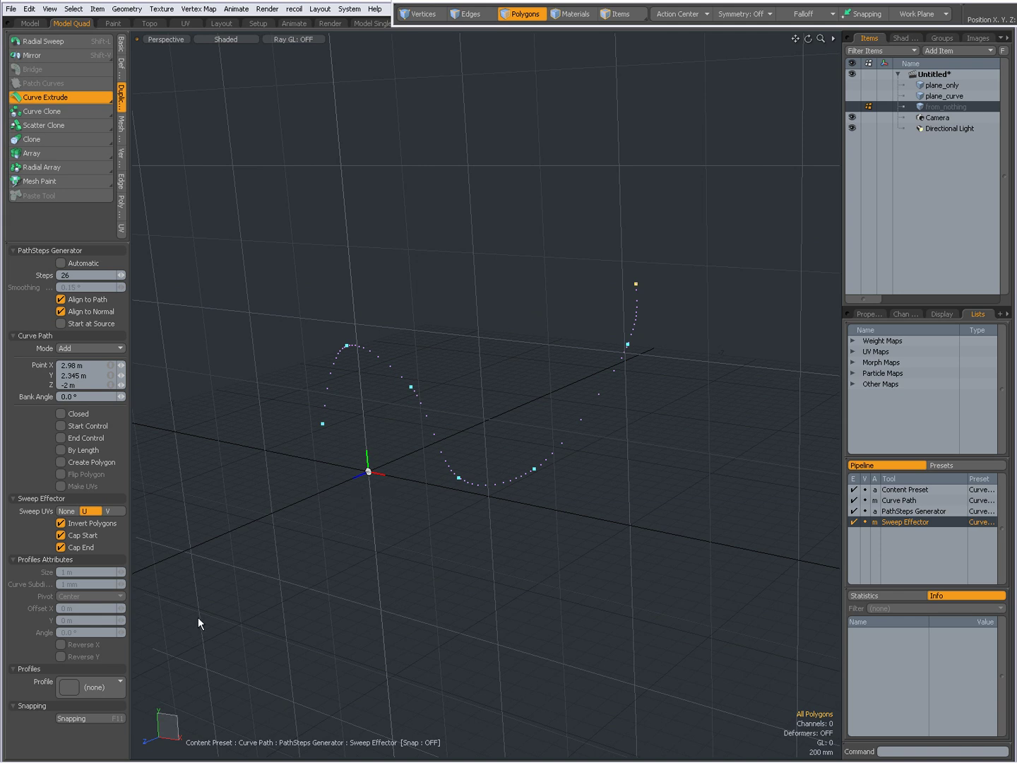
- Apply the Reed_1 profile preset to the drawn path, forming parallel capped tubes
left_click(70, 683)
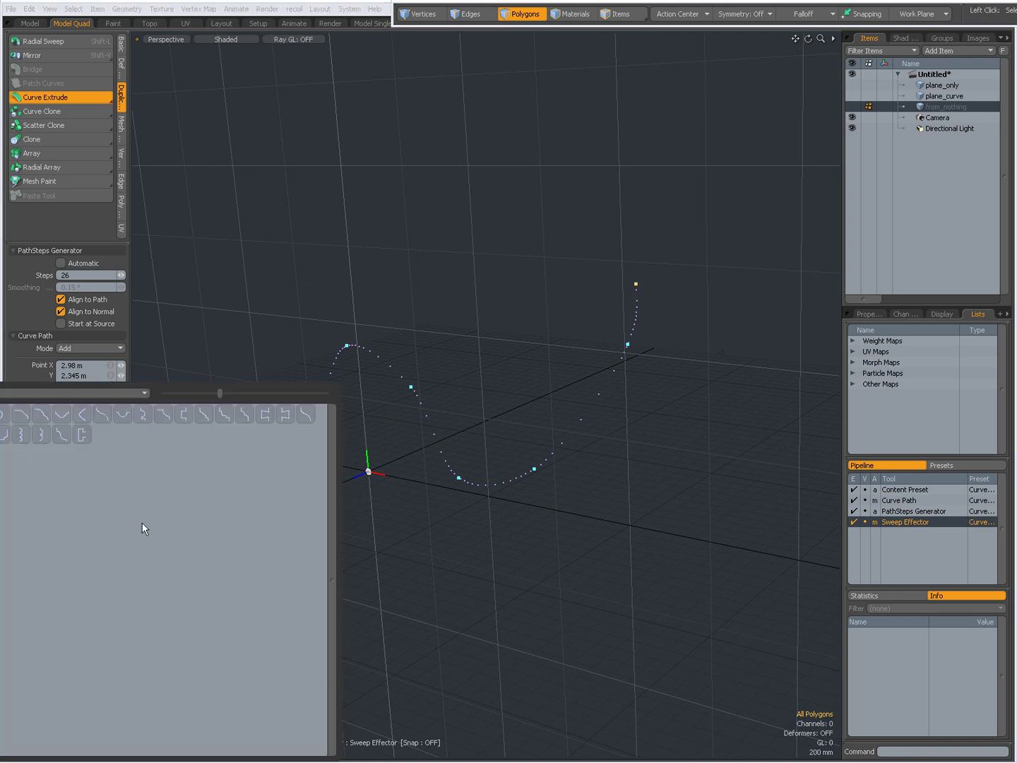
left_click(22, 435)
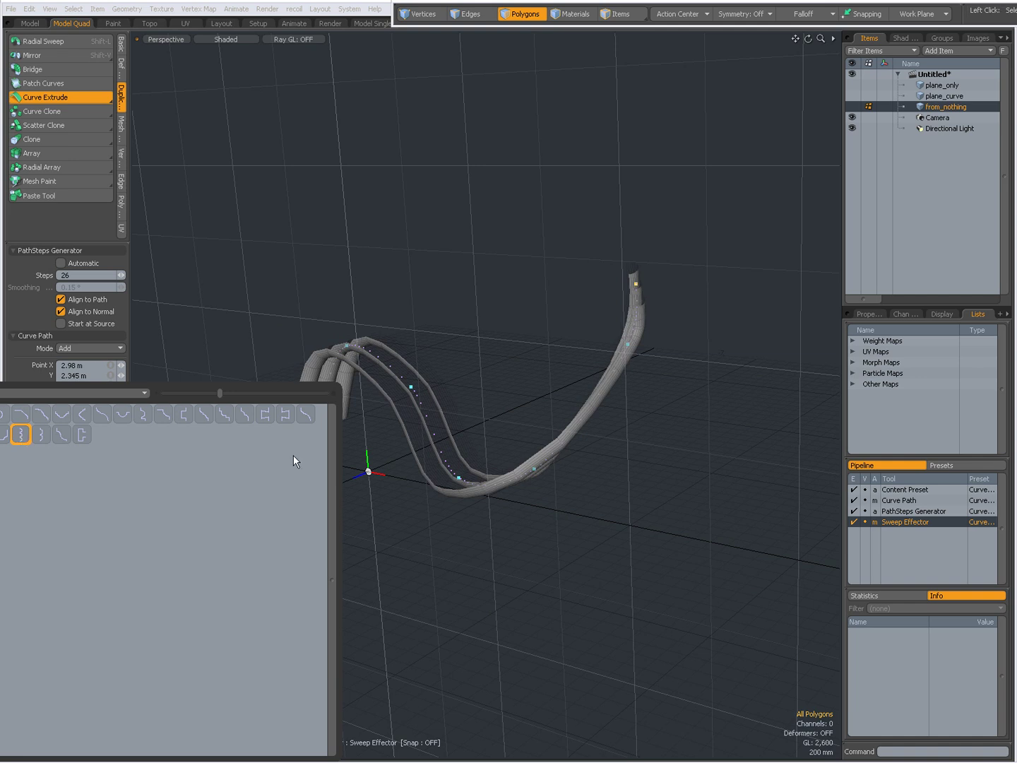
left_click_drag(484, 414, 422, 379, "alt")
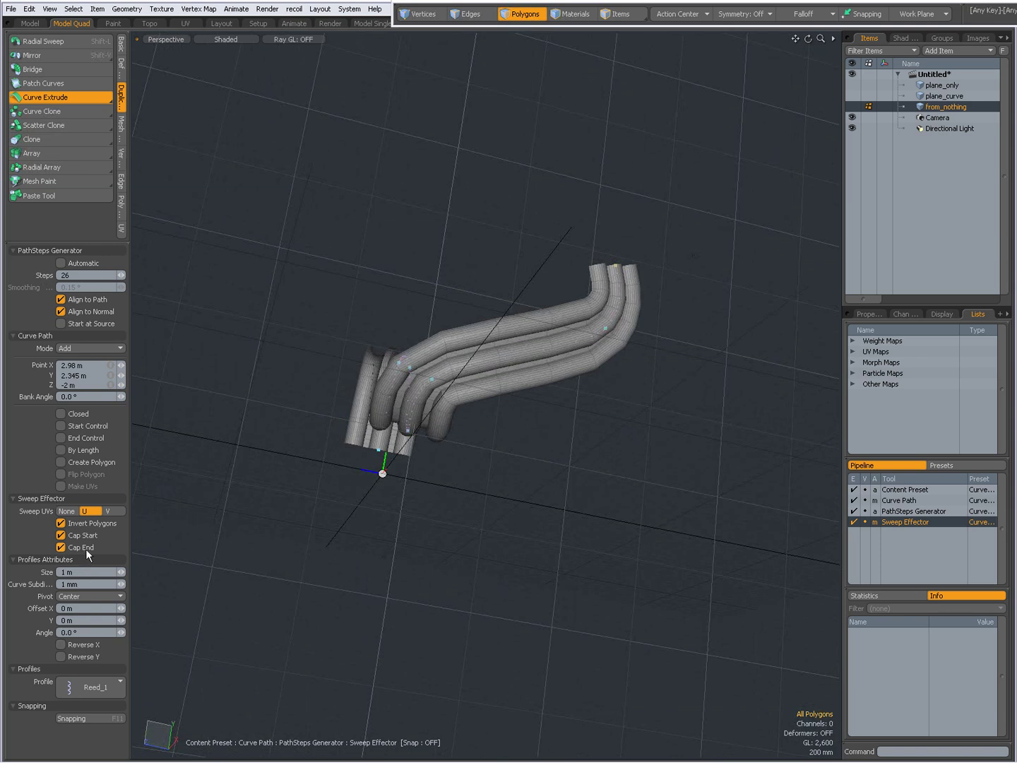
- Test Reverse X, then leave Reverse X and Y off and disable Invert Polygons
left_click(61, 643)
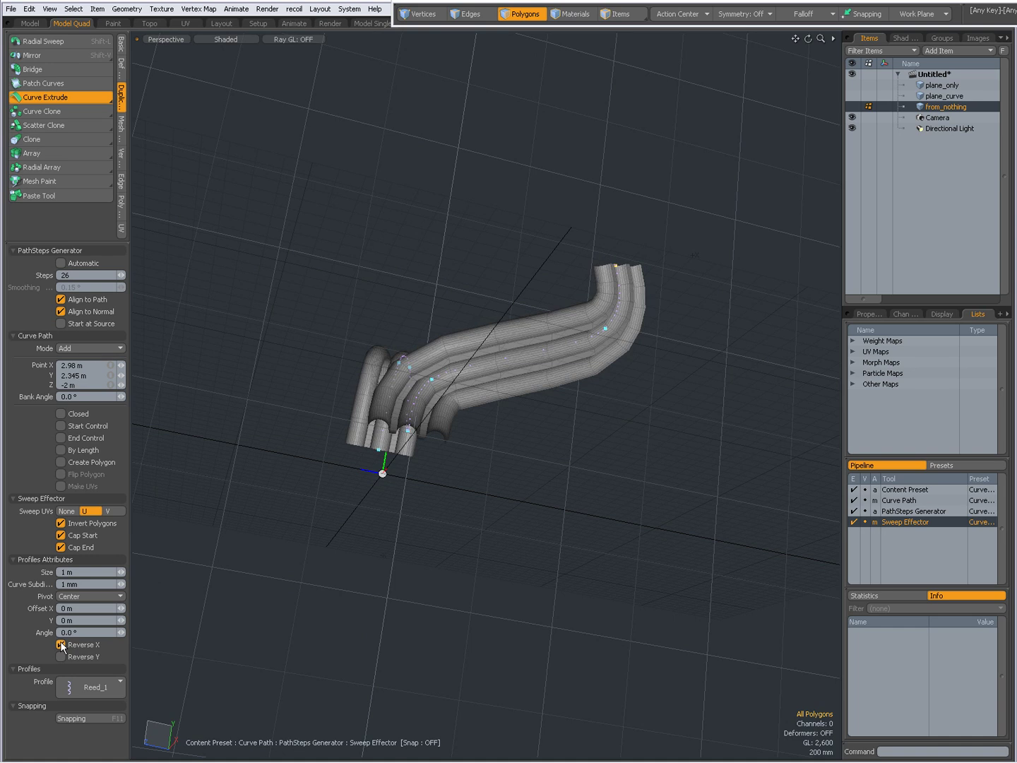
left_click(61, 524)
left_click_drag(374, 495, 509, 526, "alt")
left_click(60, 644)
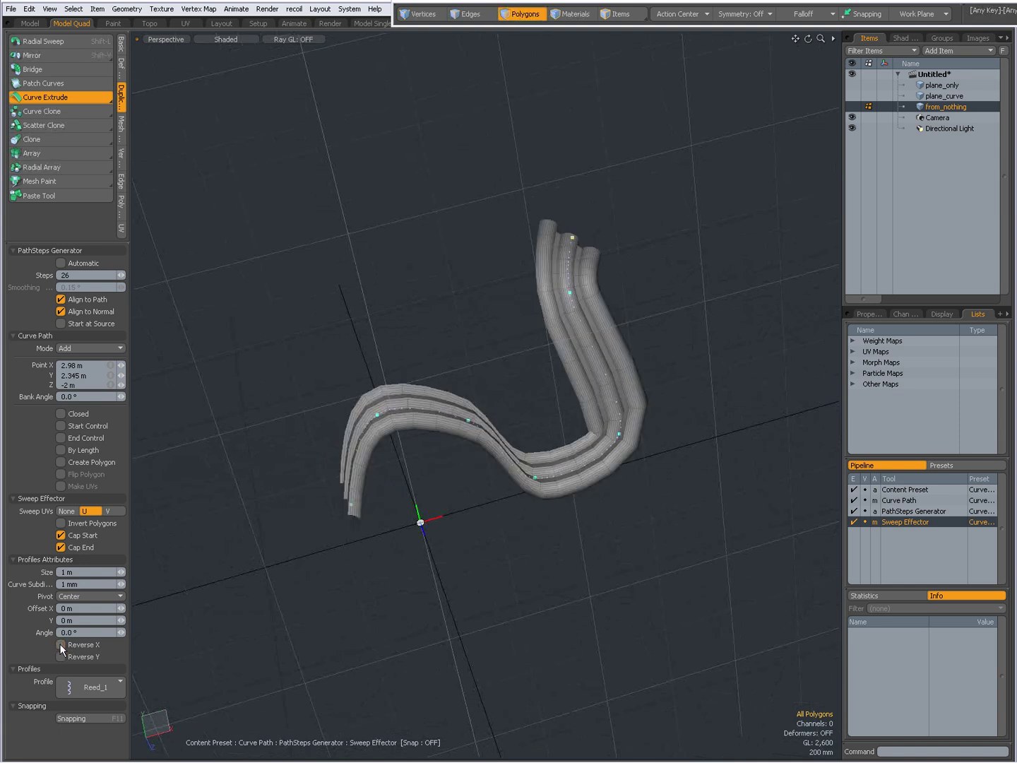
left_click(60, 657)
left_click_drag(509, 509, 671, 487, "alt")
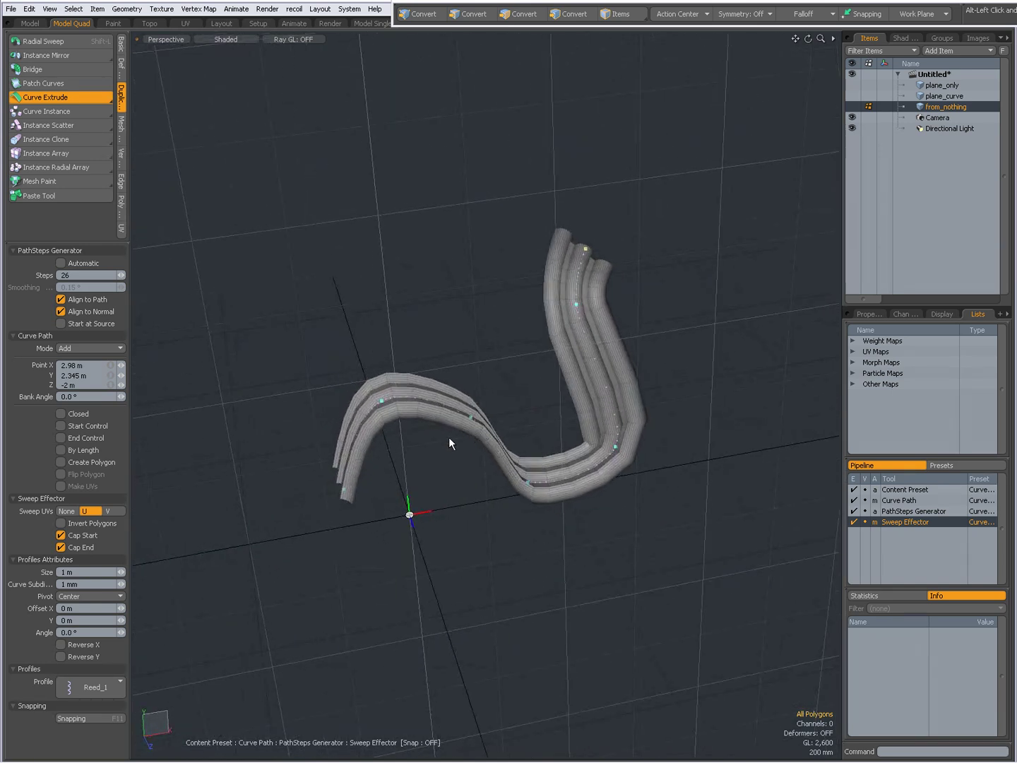
left_click_drag(449, 443, 537, 397, "alt")
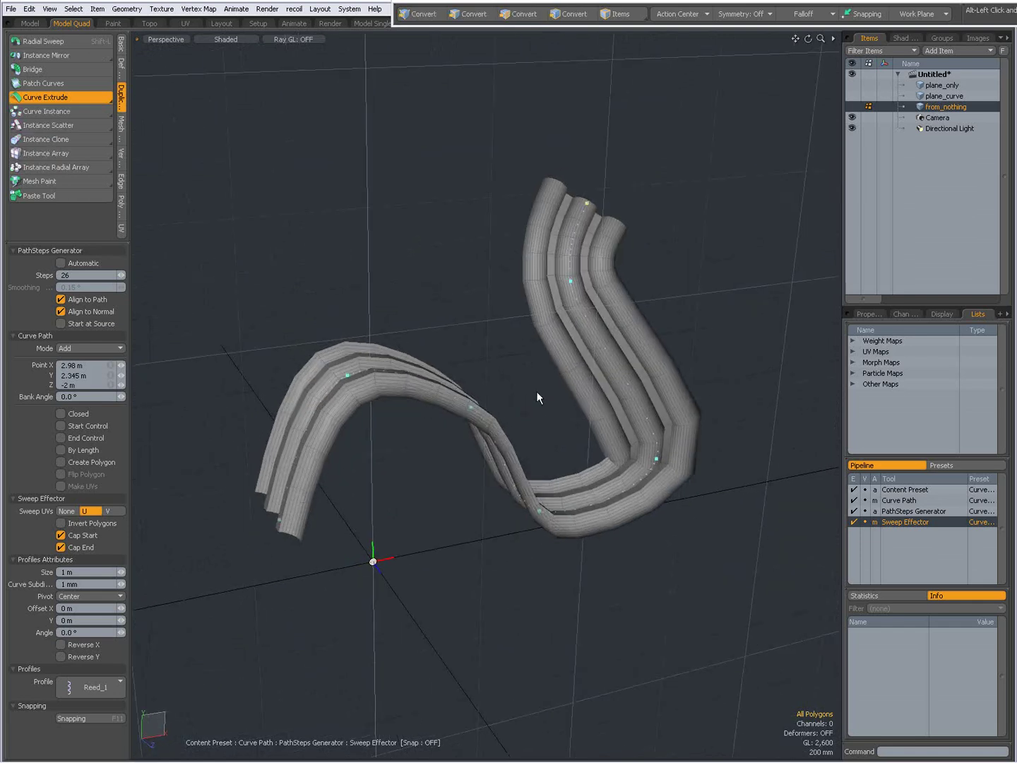